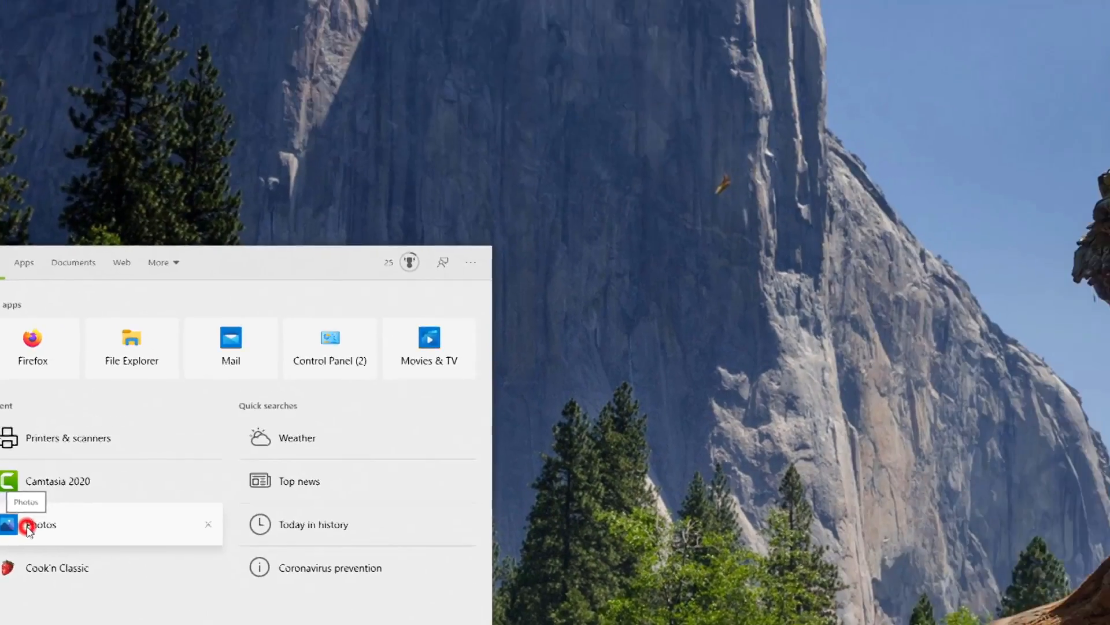
# Open the Photos app and create a new blank video project named "Tonights Slideshow"
pyautogui.click(155, 347)
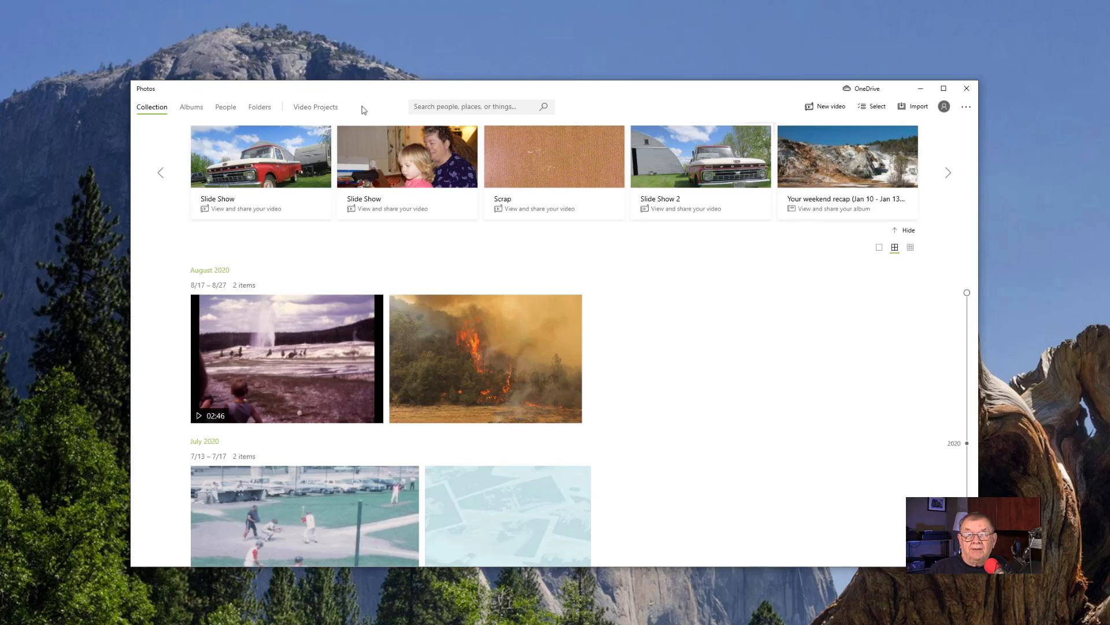
pyautogui.click(814, 109)
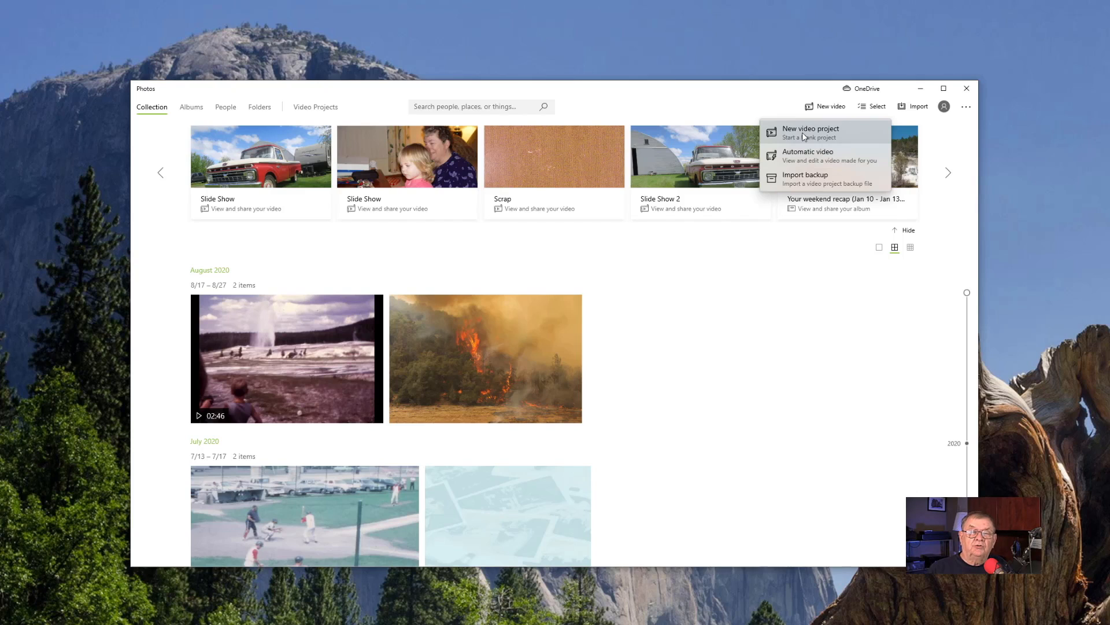
pyautogui.click(804, 133)
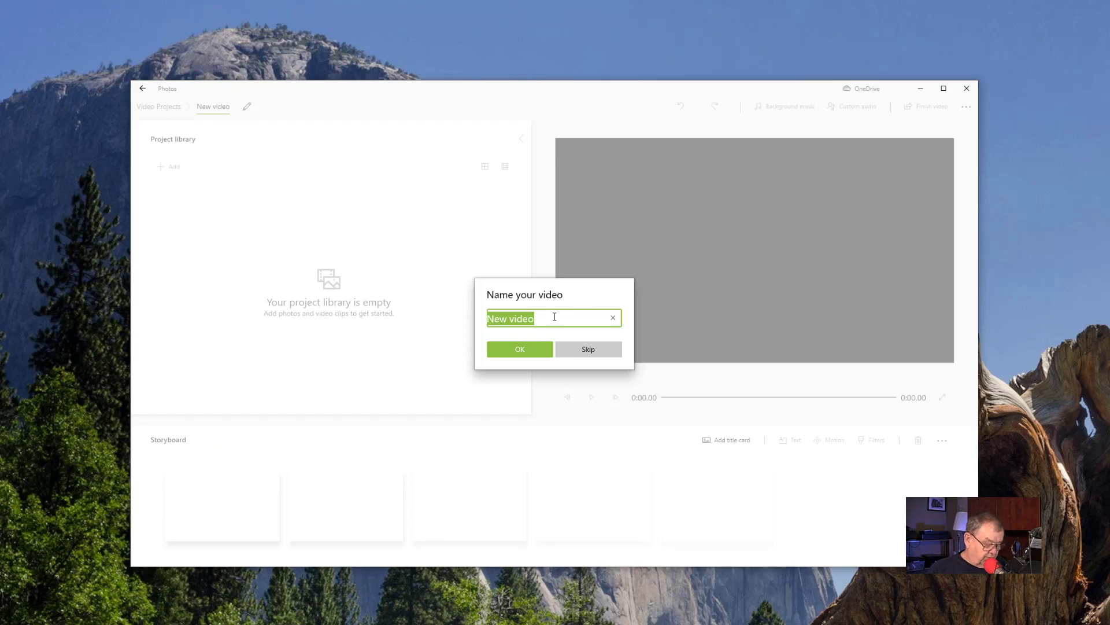
pyautogui.write('To')
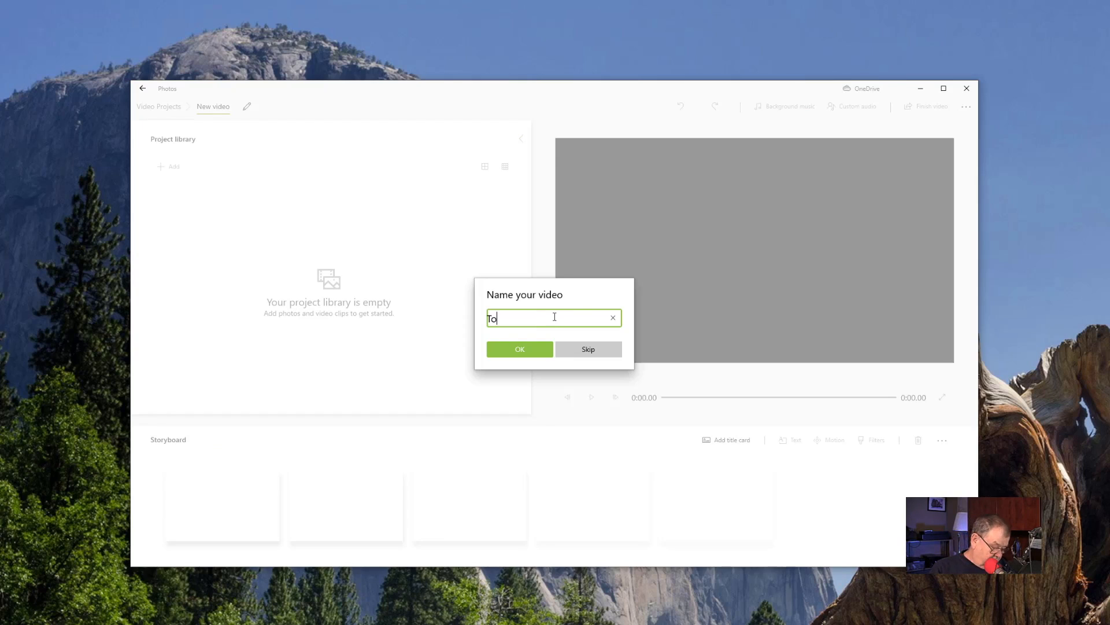
pyautogui.write('nights Slide')
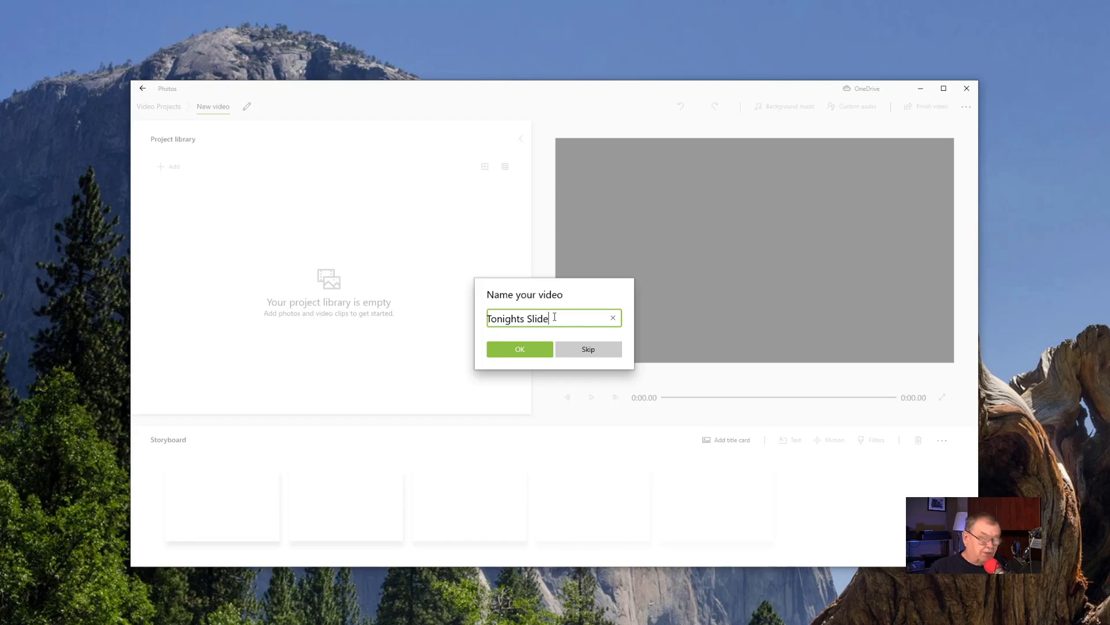
pyautogui.write('sh')
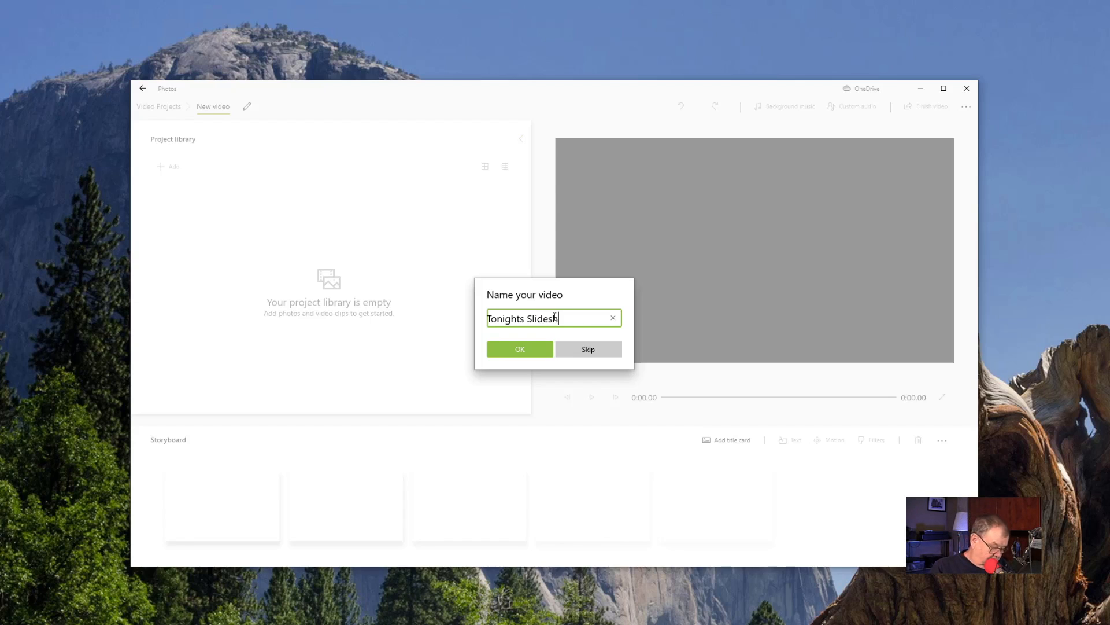
pyautogui.write('ow')
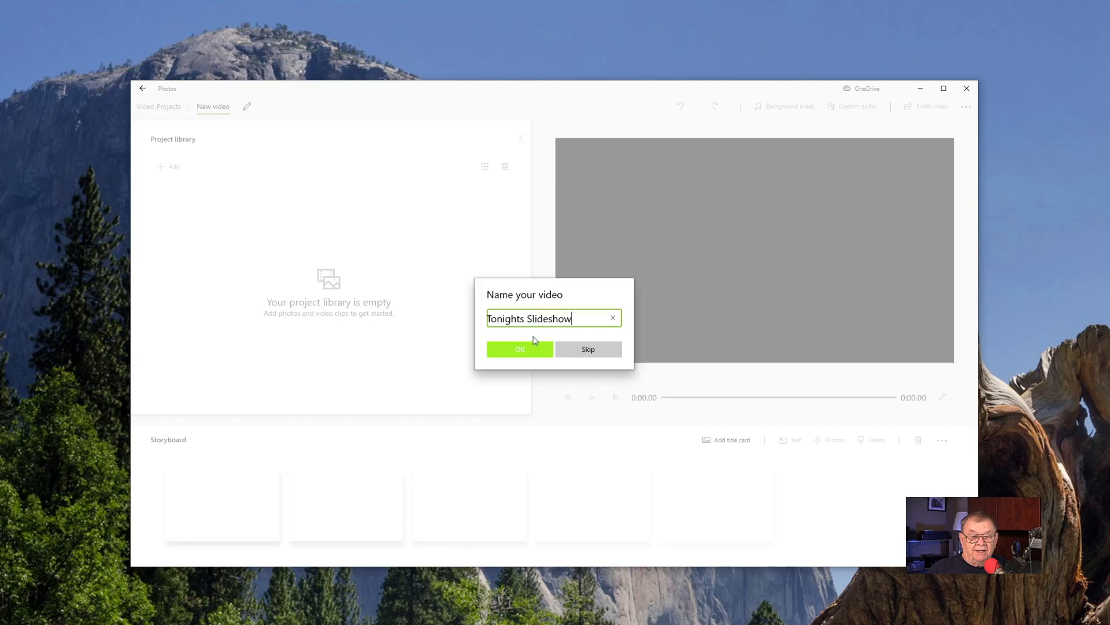
pyautogui.click(523, 350)
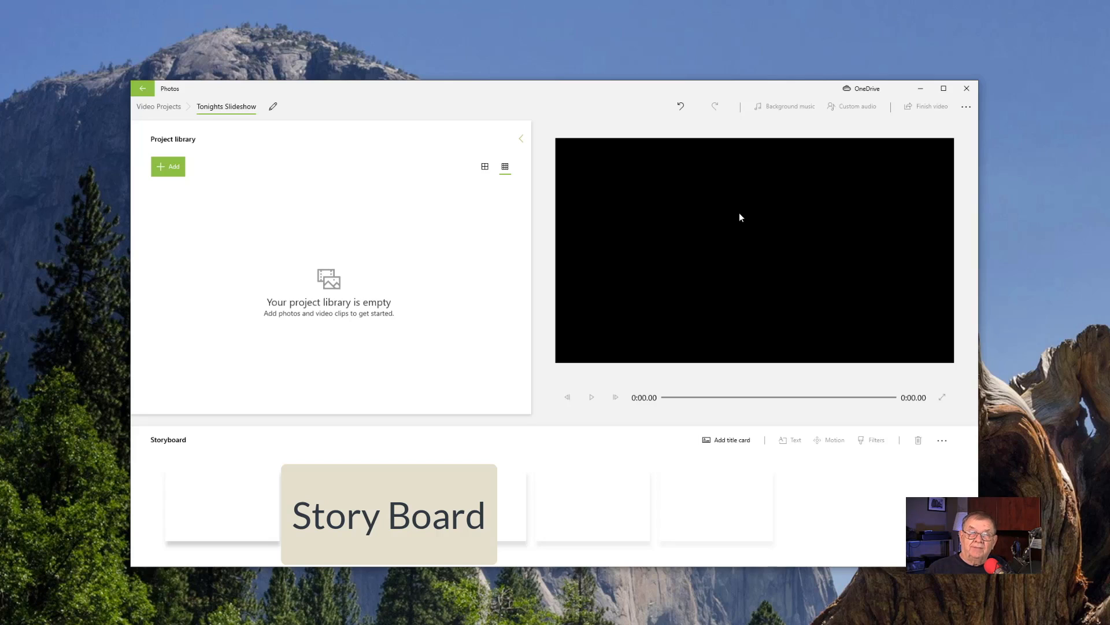
# Add the photos IMG_0145.JPG through IMG_0164.JPG from the PC's Slideshow Media folder to the project library
pyautogui.click(173, 171)
pyautogui.click(174, 172)
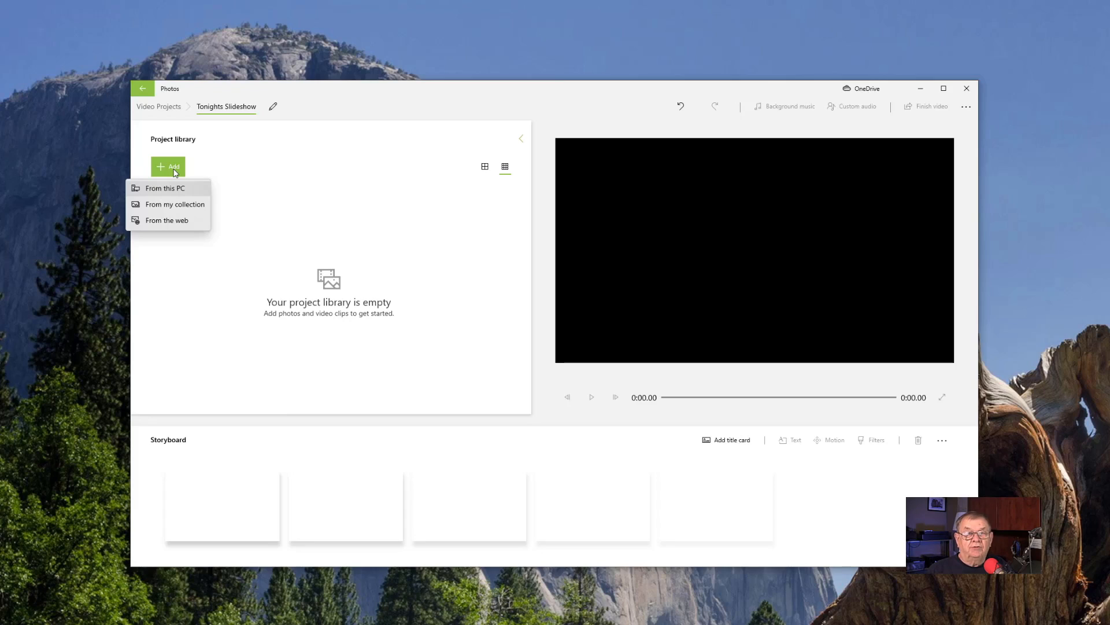
pyautogui.press('Down')
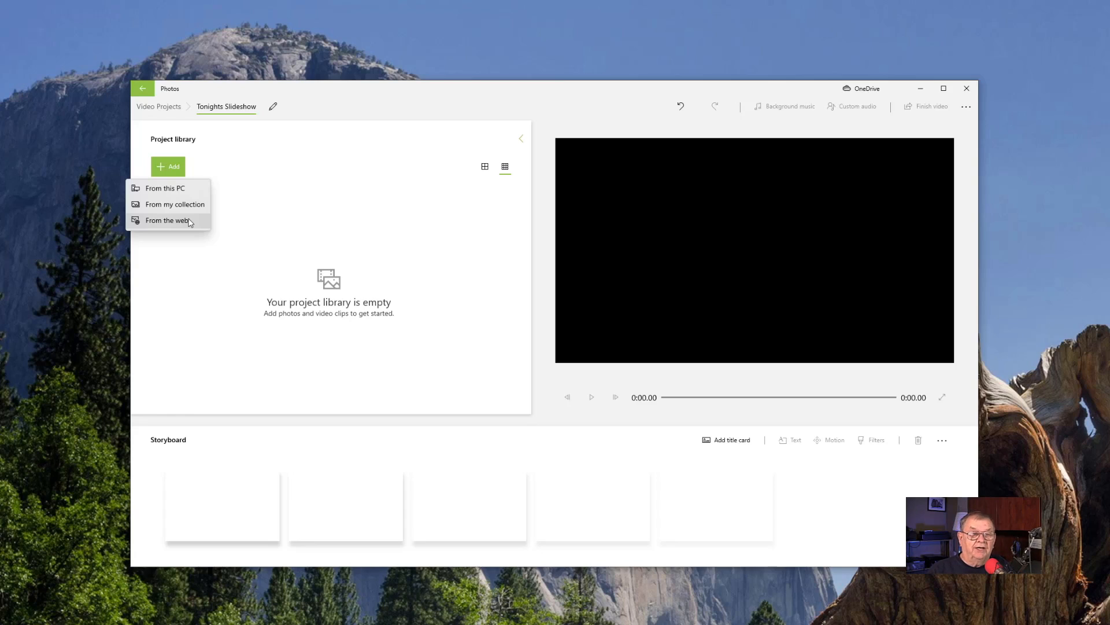
pyautogui.click(172, 188)
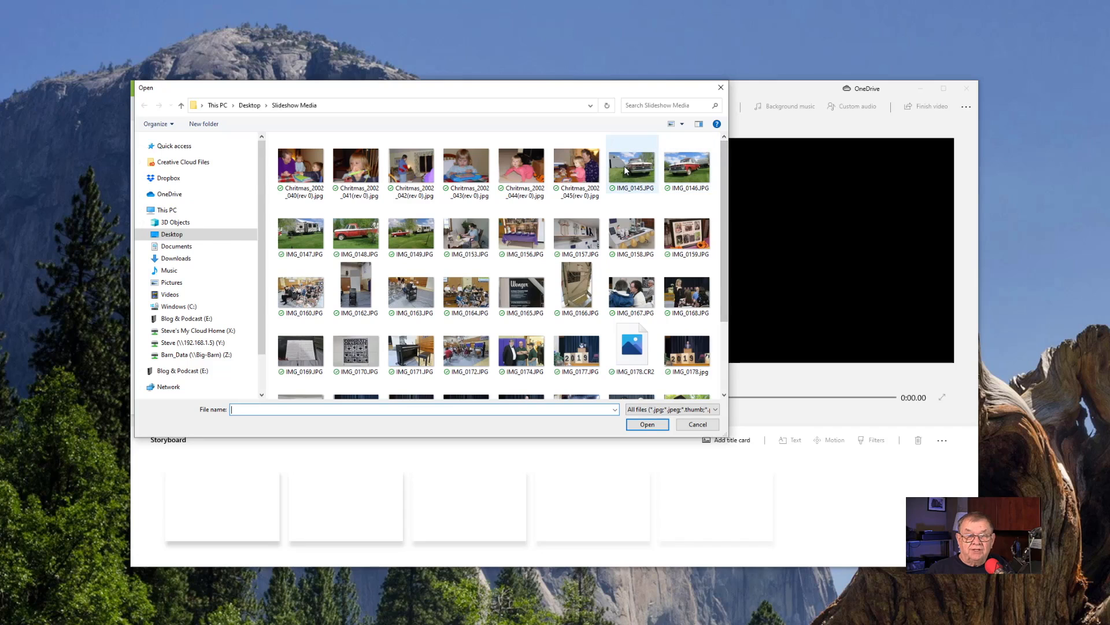
pyautogui.click(622, 169)
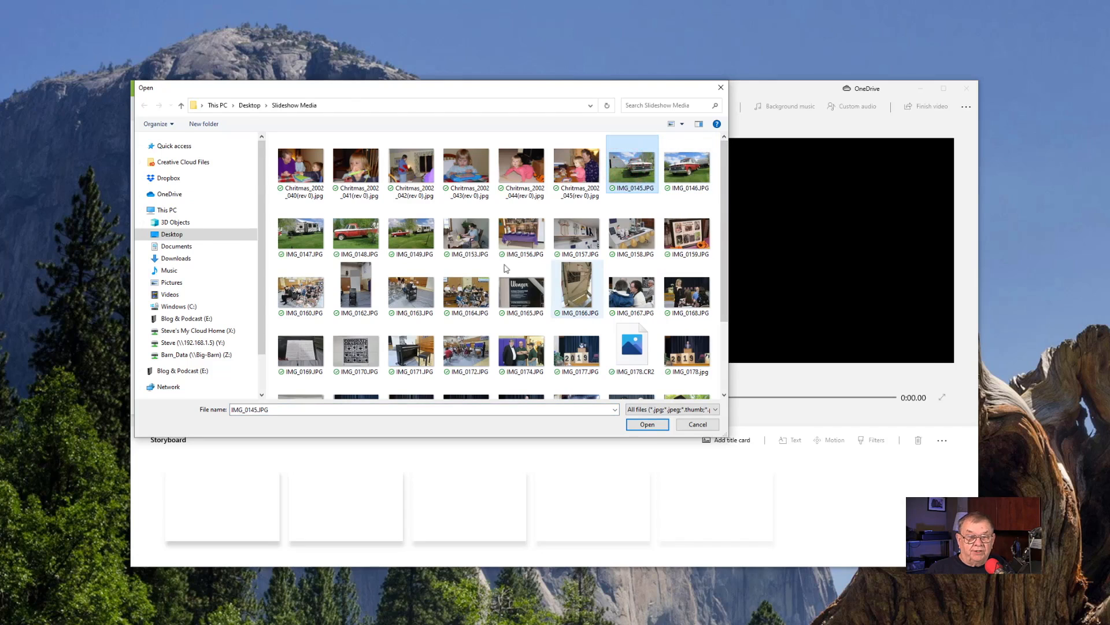
pyautogui.keyDown('shift'); pyautogui.click(470, 296); pyautogui.keyUp('shift')
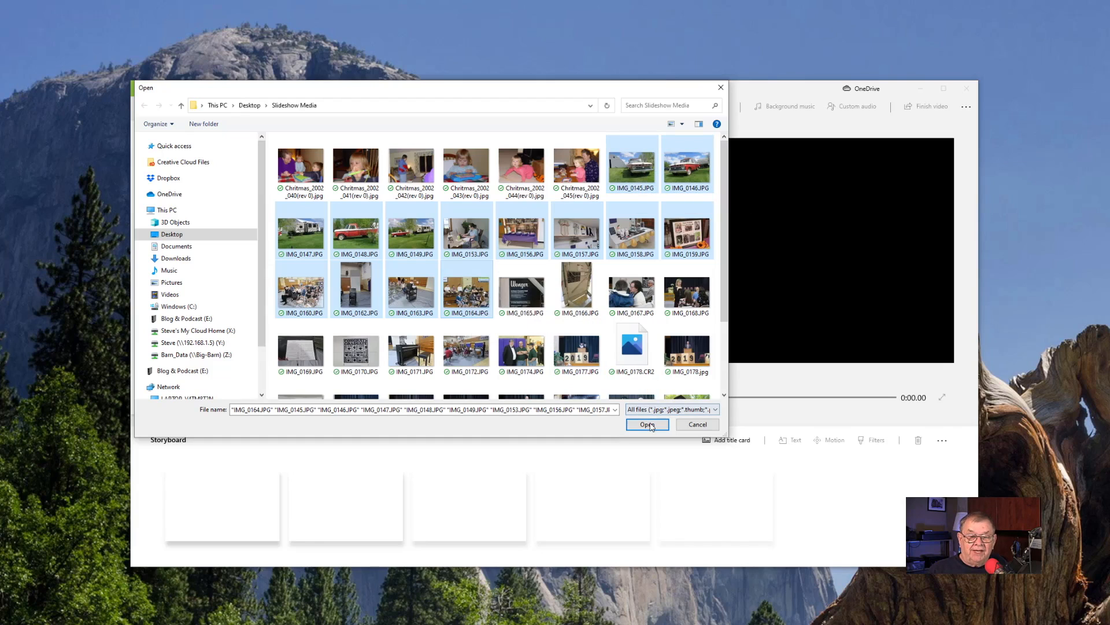
pyautogui.click(650, 426)
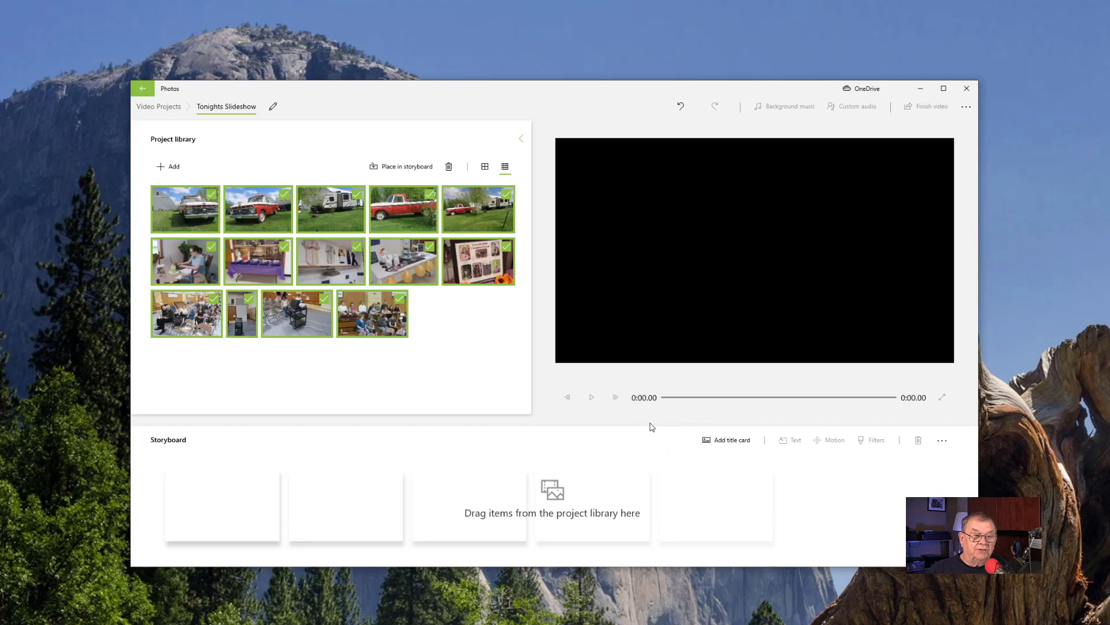
# Add the video clip MVI_0155.MP4 from the Slideshow Media folder to the project library
pyautogui.click(166, 167)
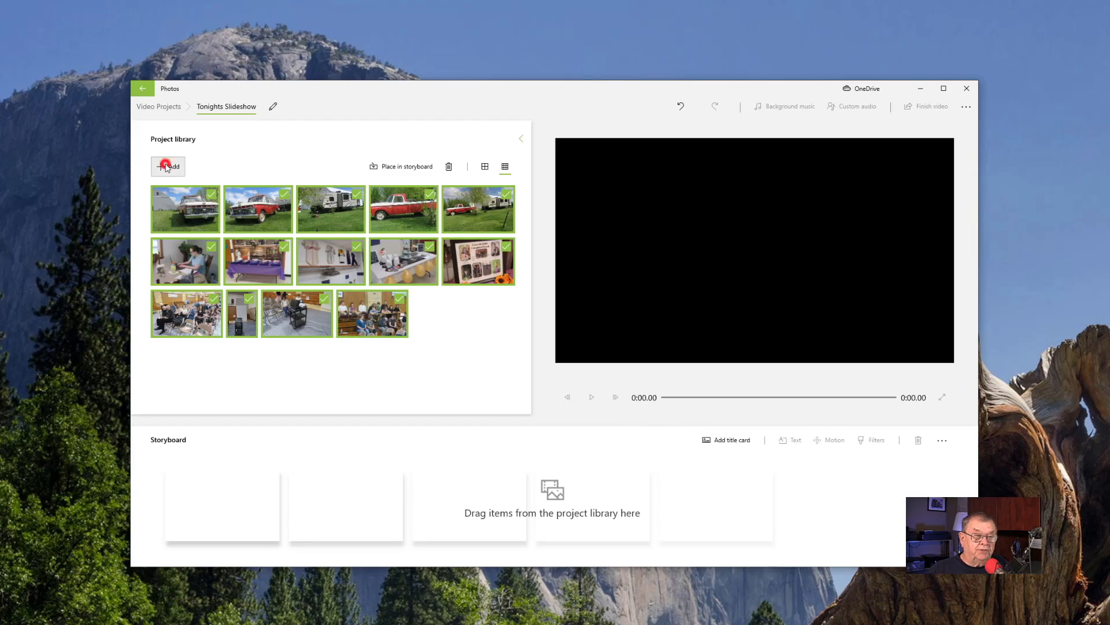
pyautogui.click(162, 188)
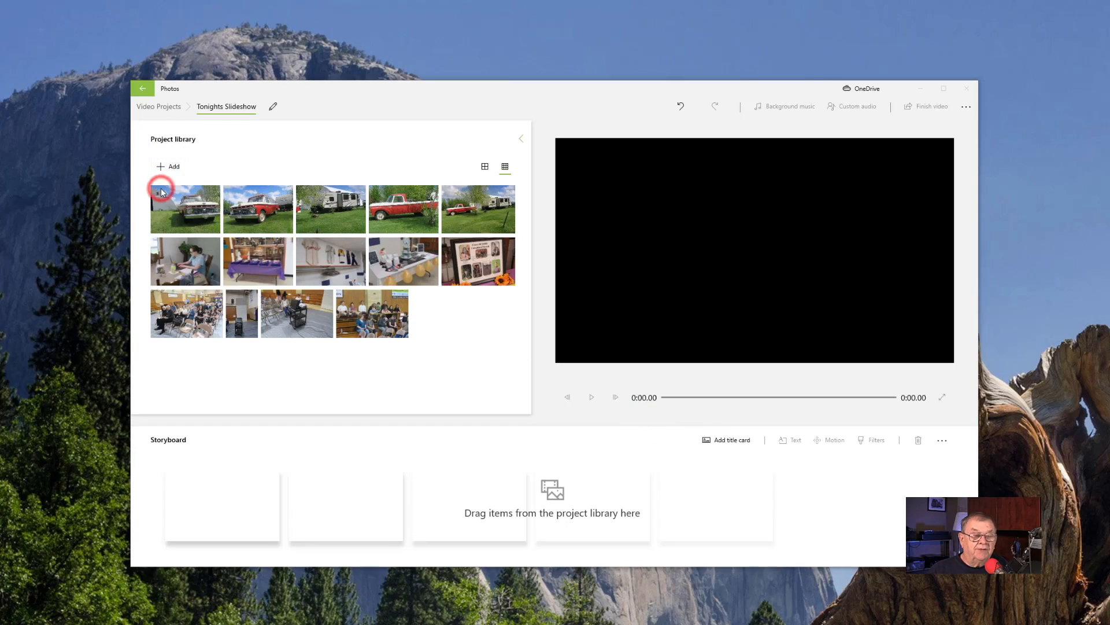
pyautogui.scroll(-2, 492, 269)
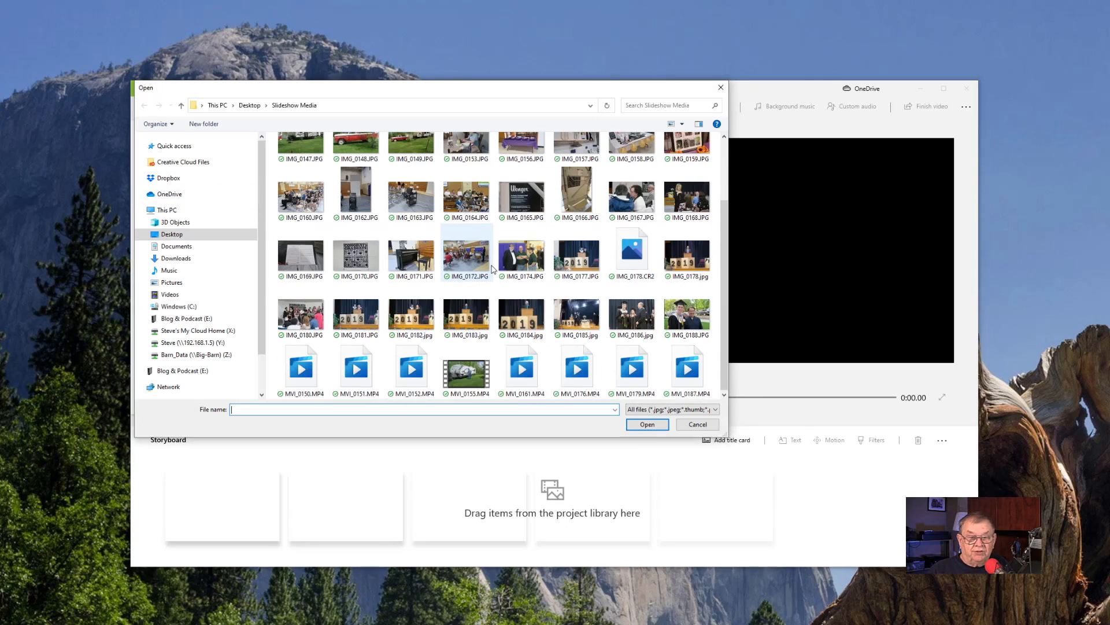
pyautogui.click(464, 376)
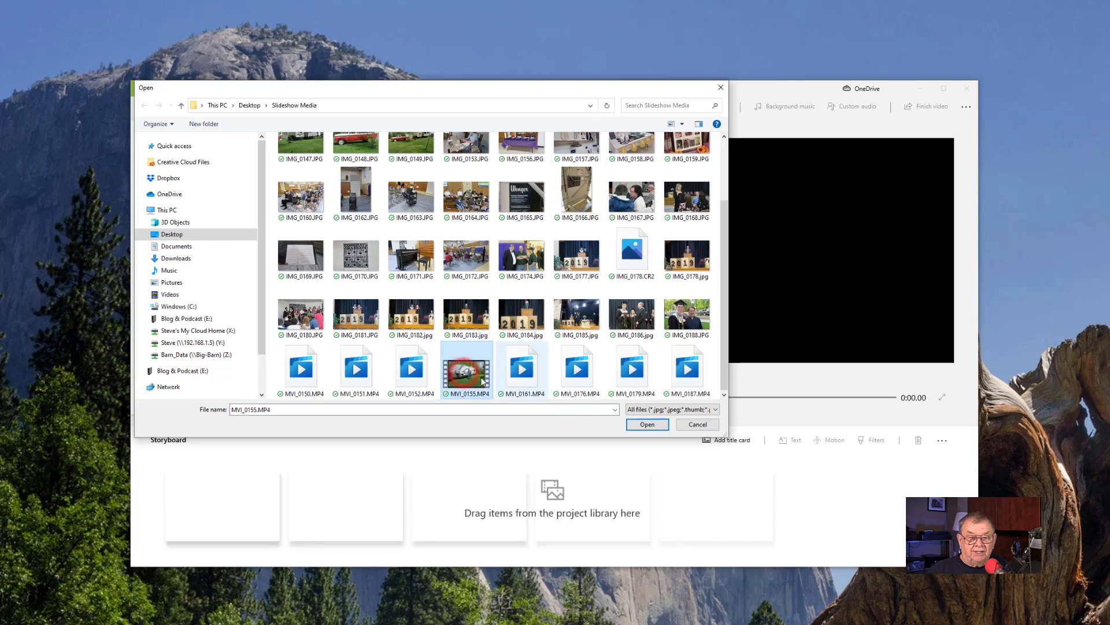
pyautogui.click(648, 424)
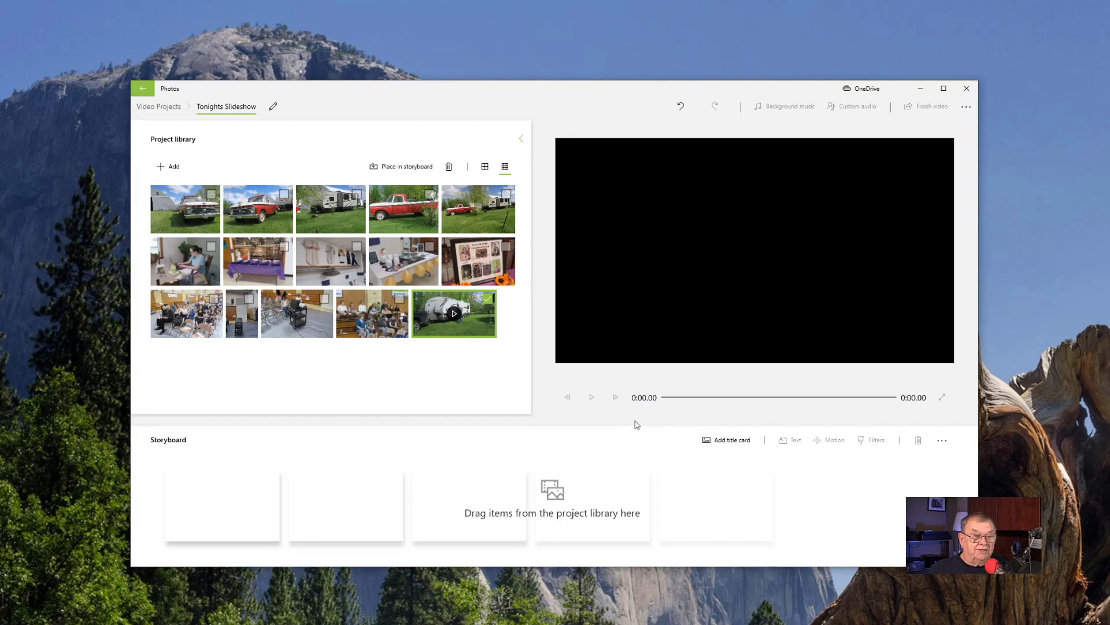
# Clear the library selection and place the first two truck photos in the storyboard in order
pyautogui.click(363, 357)
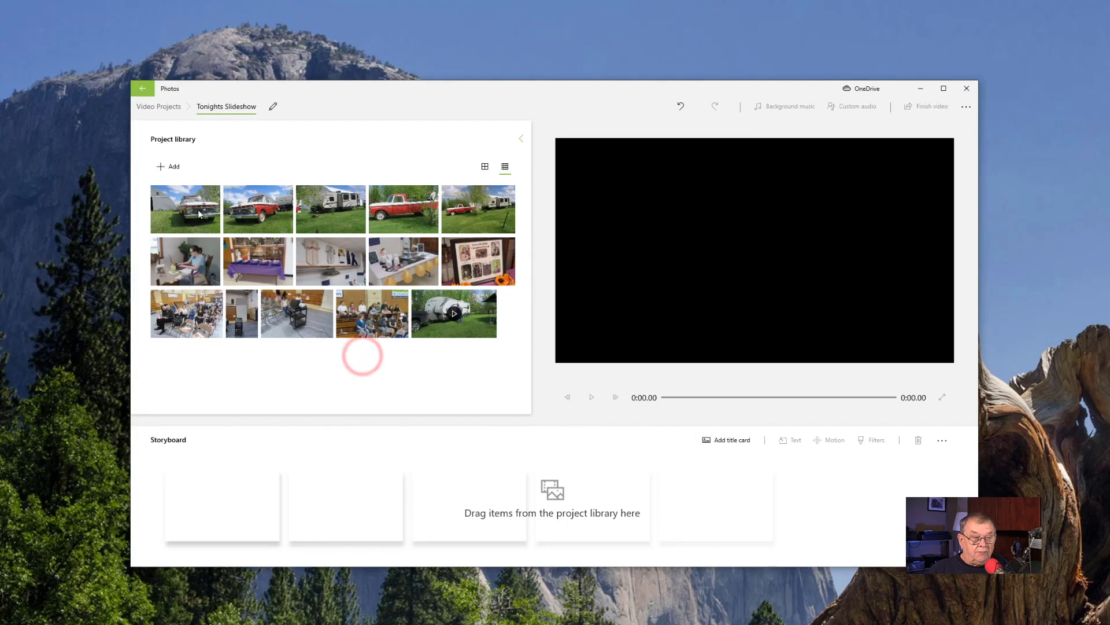
pyautogui.moveTo(198, 213); pyautogui.dragTo(223, 503)
pyautogui.moveTo(256, 188); pyautogui.dragTo(362, 515)
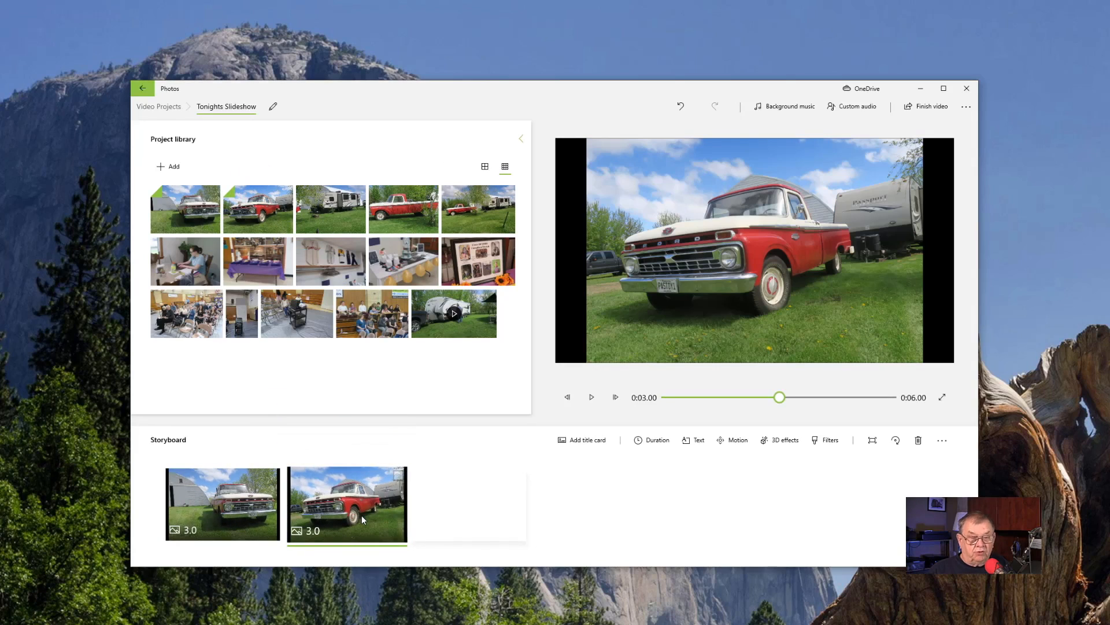
# Remove both truck photos from the storyboard while keeping them in the project library
pyautogui.press('Delete')
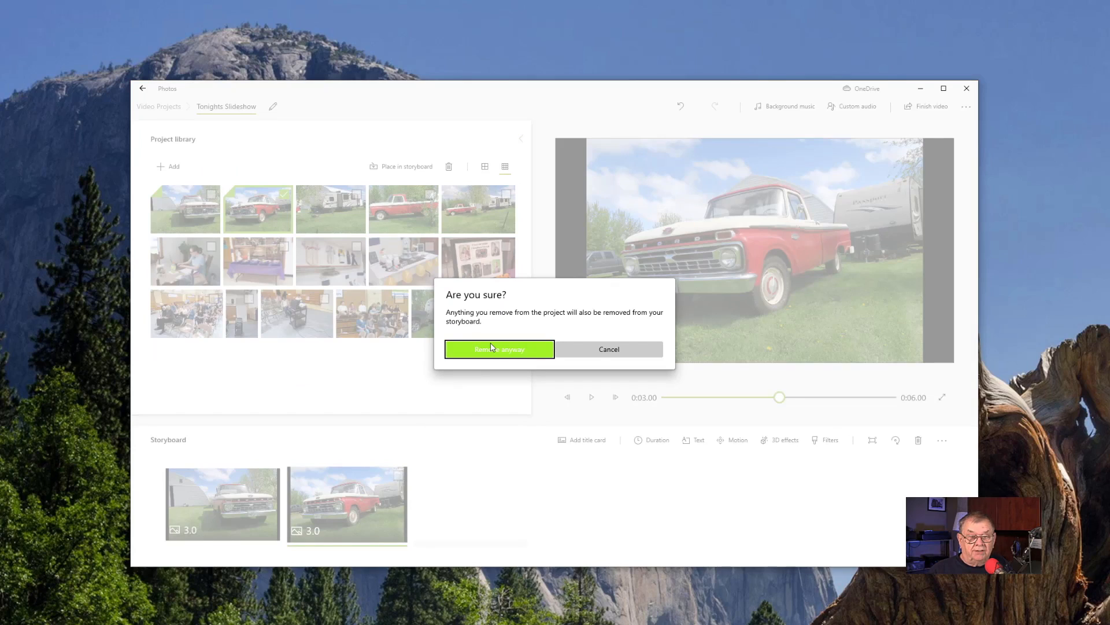
pyautogui.click(608, 349)
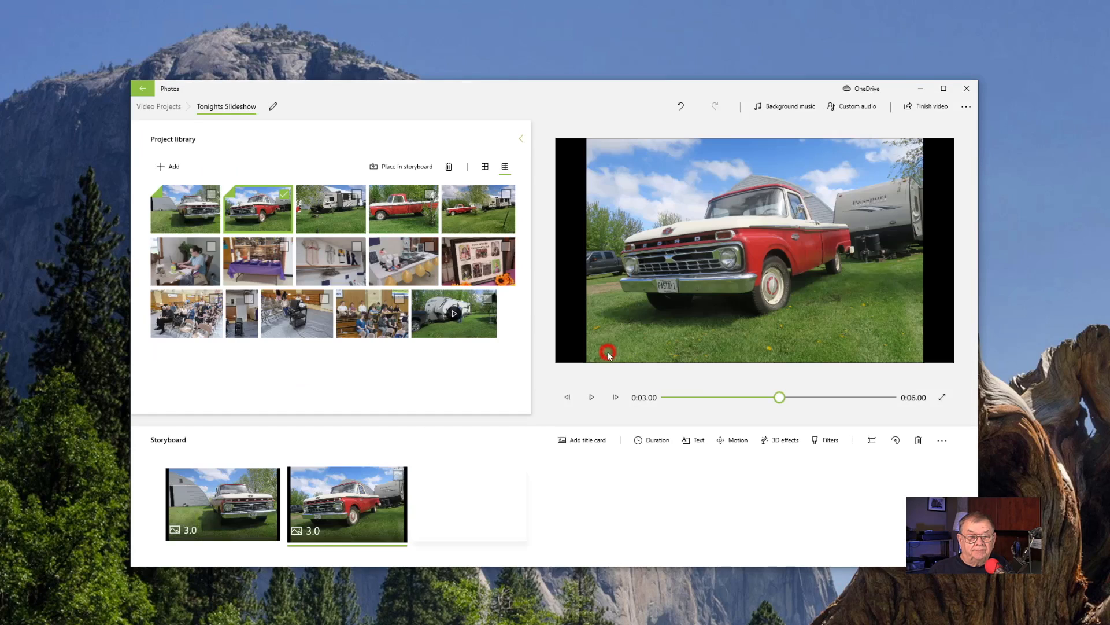
pyautogui.rightClick(354, 494)
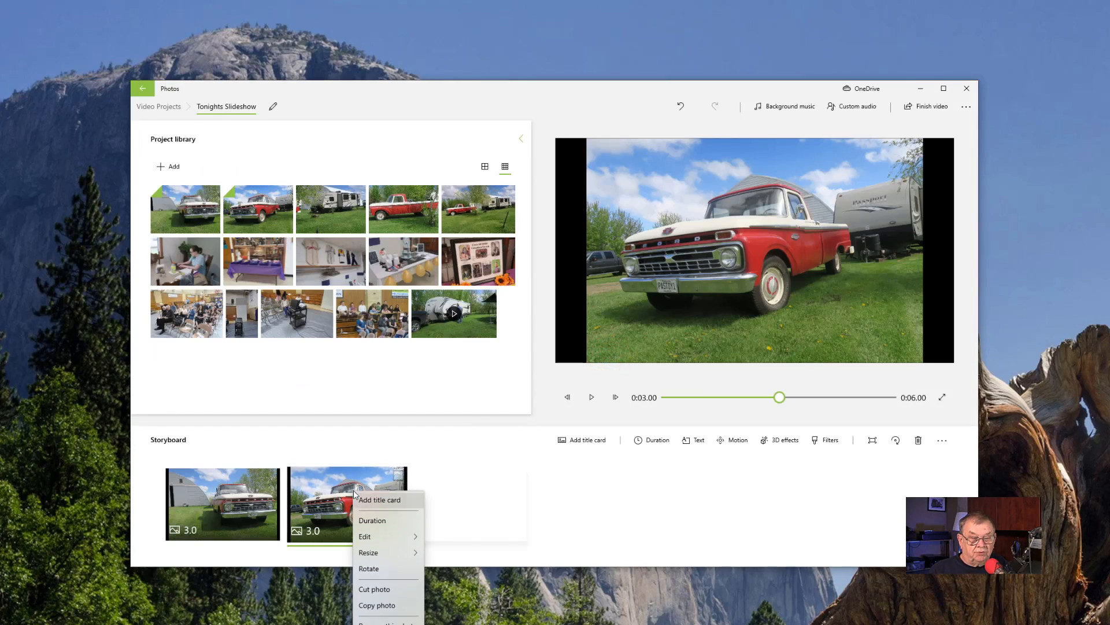
pyautogui.click(379, 622)
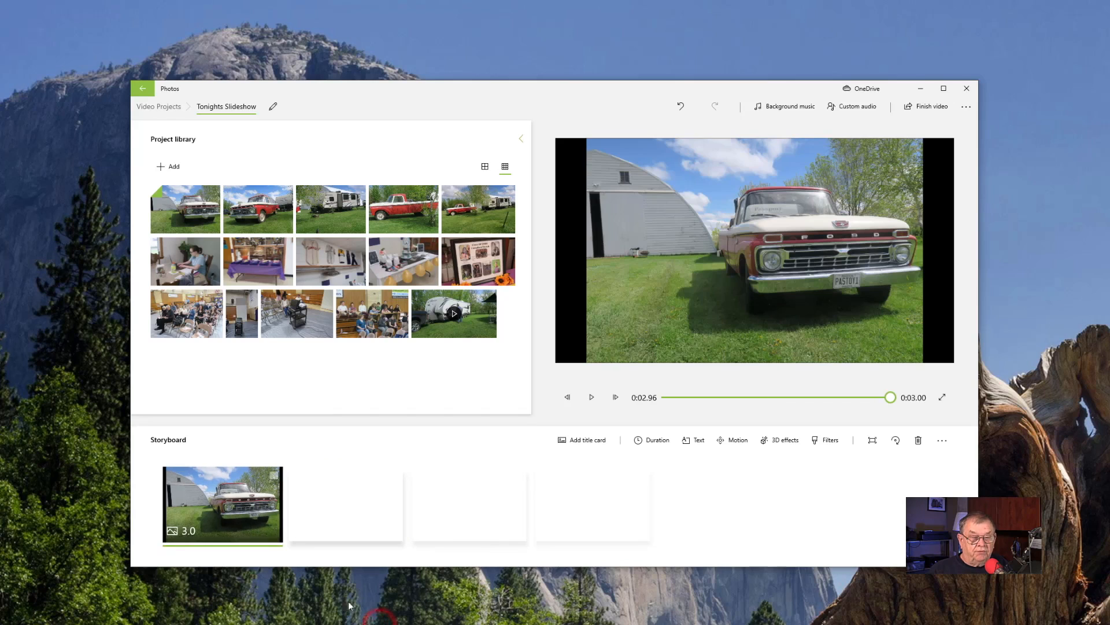
pyautogui.rightClick(223, 508)
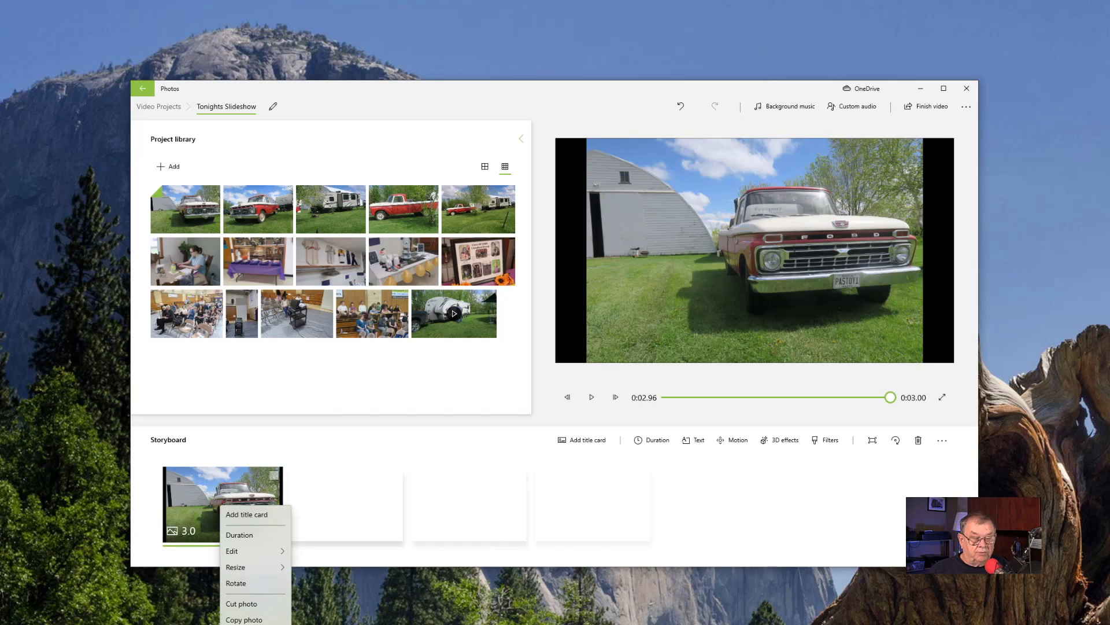
pyautogui.click(252, 623)
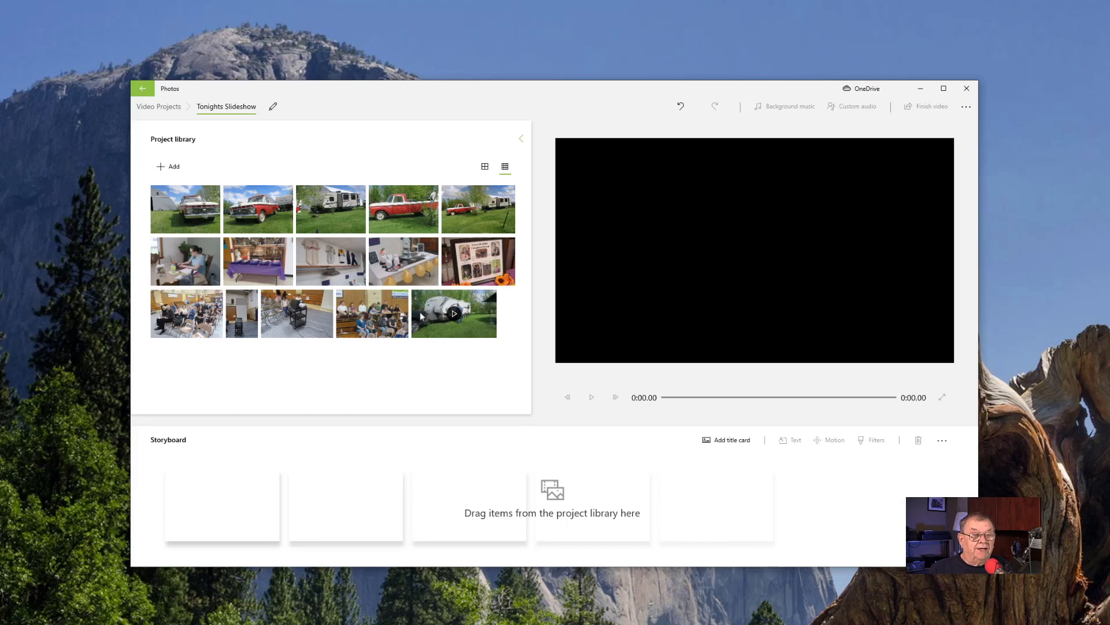
# Select every photo and the video clip in the project library and place them all in the storyboard
pyautogui.click(165, 197)
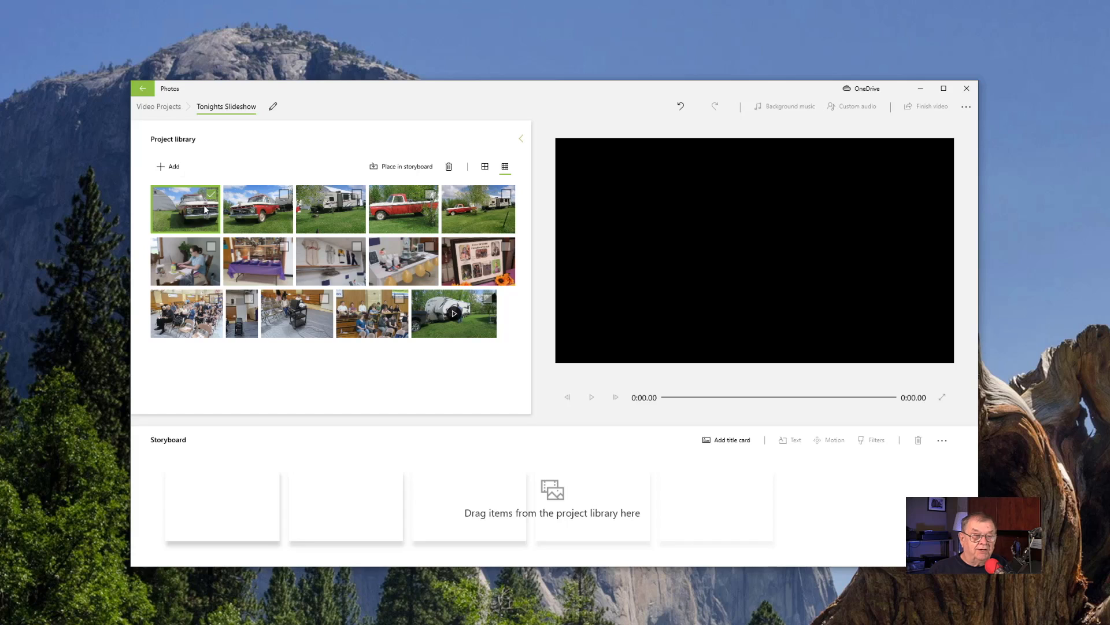
pyautogui.keyDown('shift'); pyautogui.click(488, 299); pyautogui.keyUp('shift')
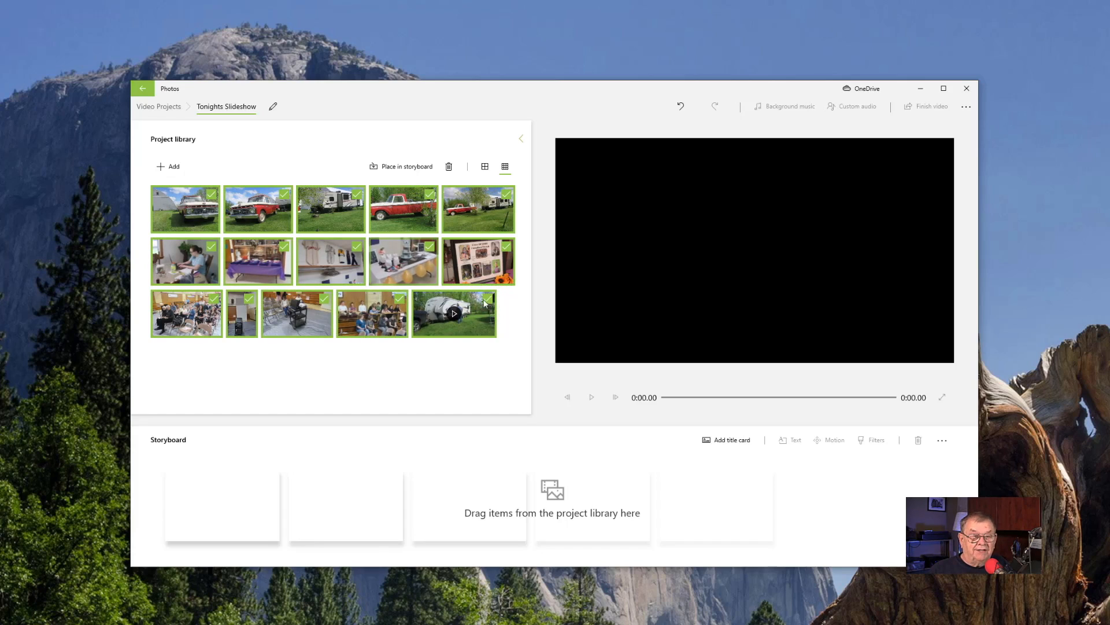
pyautogui.moveTo(199, 209); pyautogui.dragTo(235, 262)
pyautogui.click(380, 167)
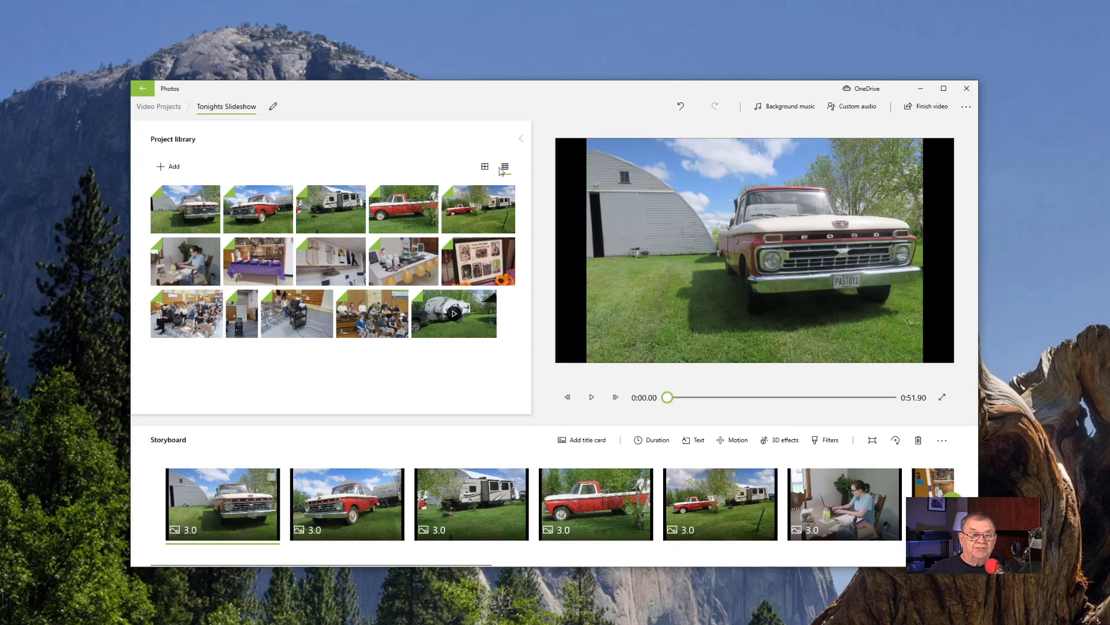
# Look through the project library with larger thumbnails, and return it to small thumbnails
pyautogui.click(484, 167)
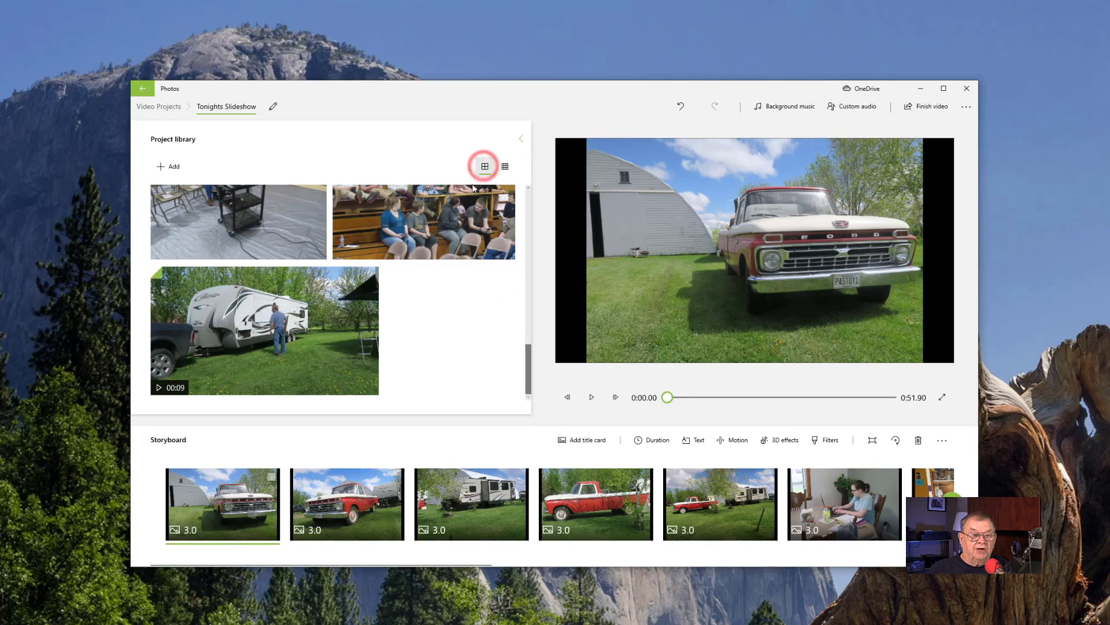
pyautogui.scroll(10, 397, 317)
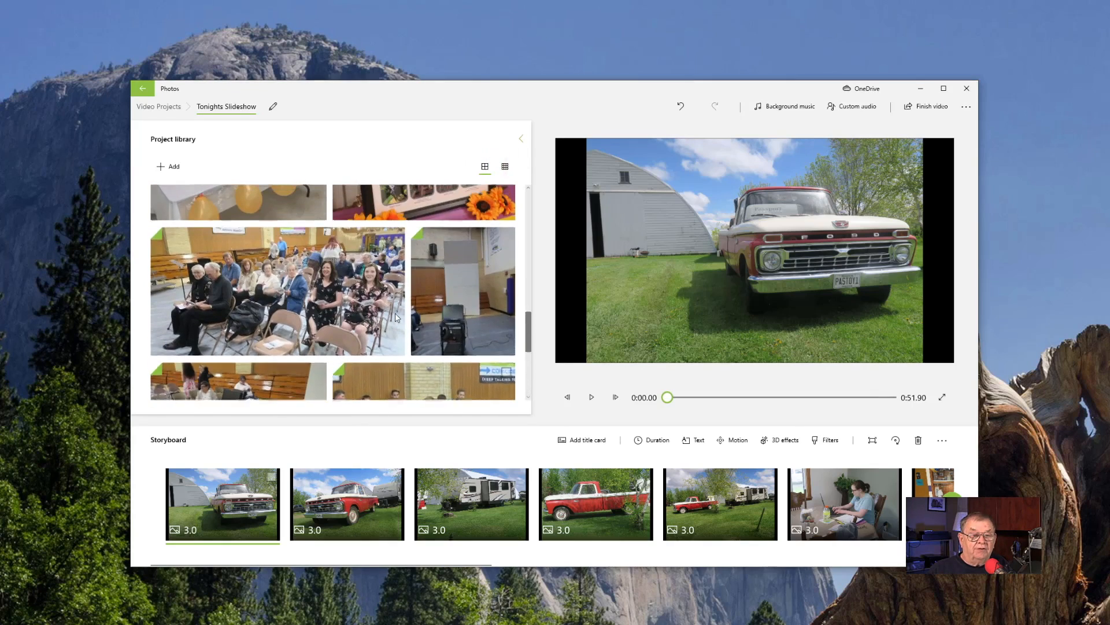
pyautogui.scroll(5, 397, 318)
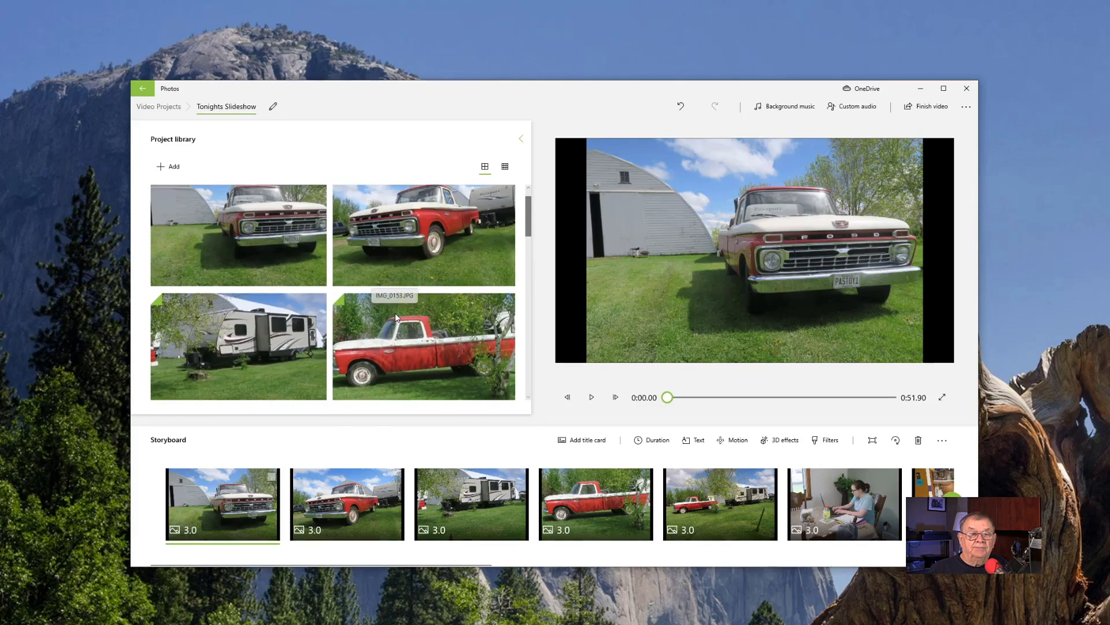
pyautogui.scroll(-3, 396, 317)
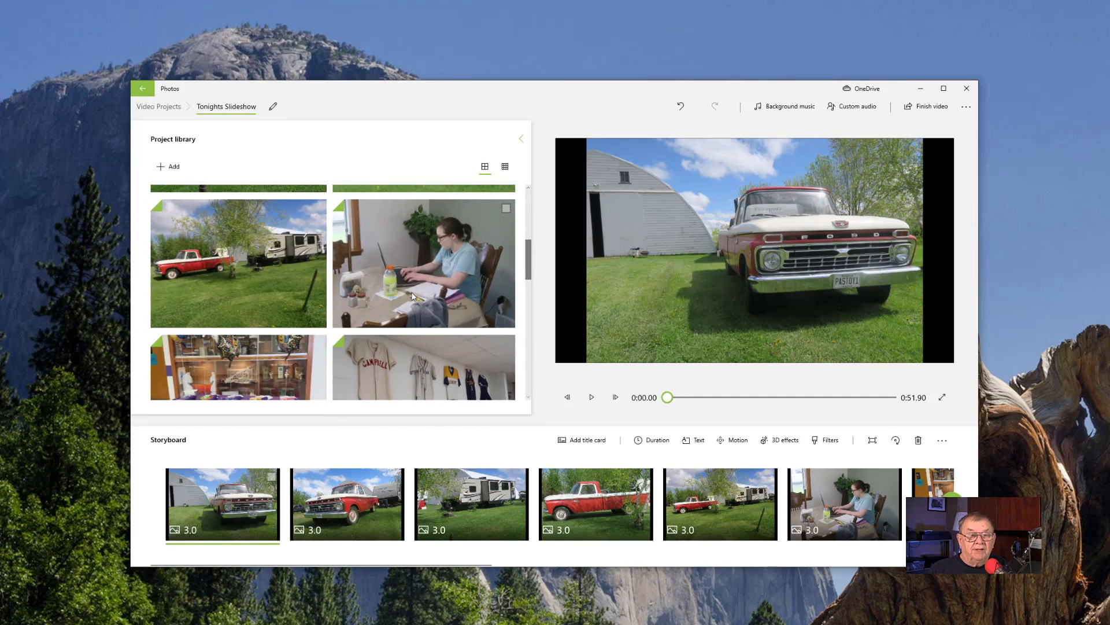
pyautogui.click(506, 167)
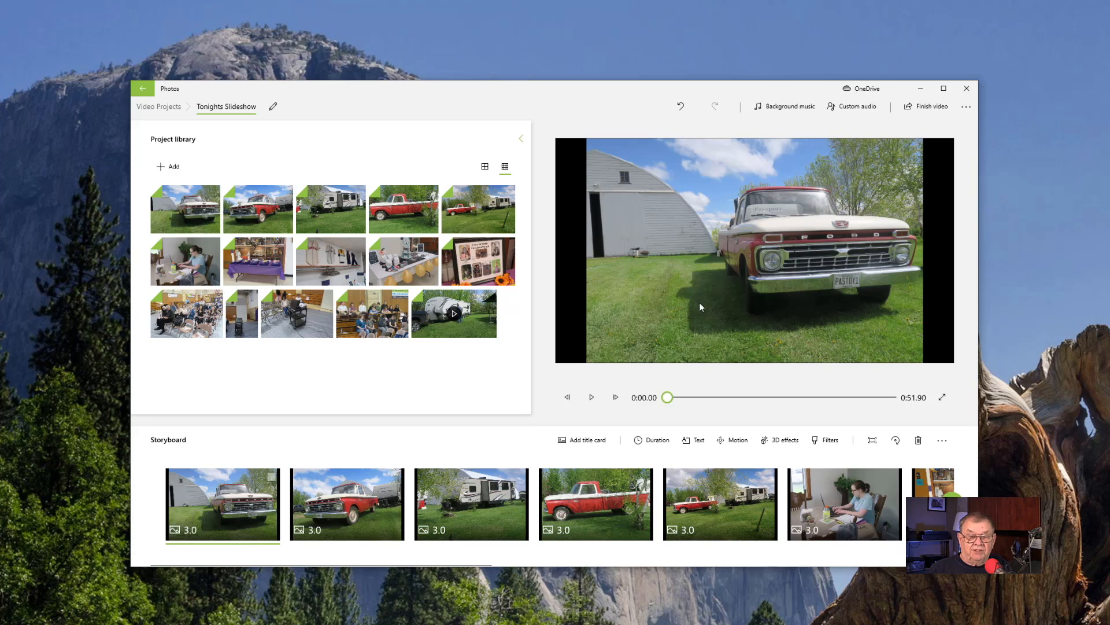
# Preview the start of the slideshow, pause it during the second truck photo, and look over the first storyboard photos
pyautogui.click(591, 398)
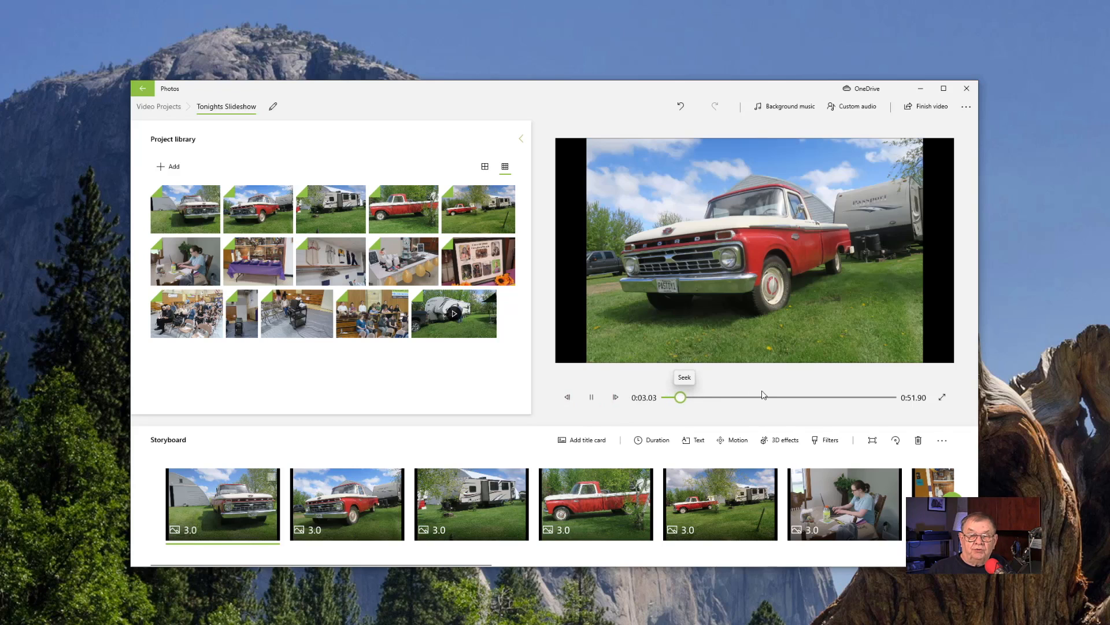
pyautogui.click(595, 397)
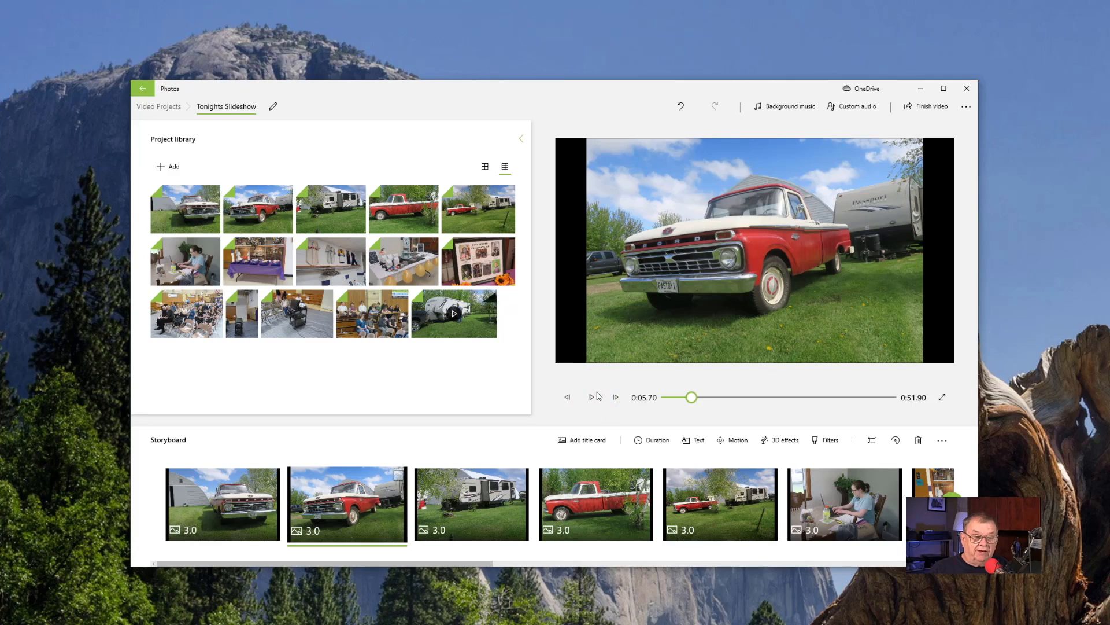
pyautogui.scroll(-2, 211, 497)
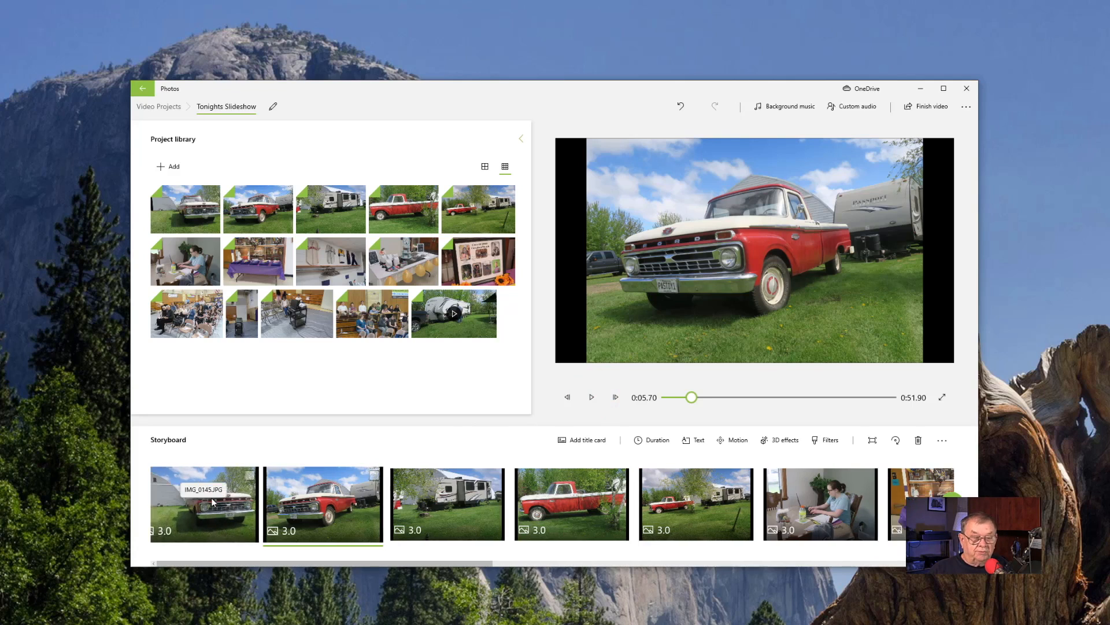
pyautogui.scroll(2, 210, 497)
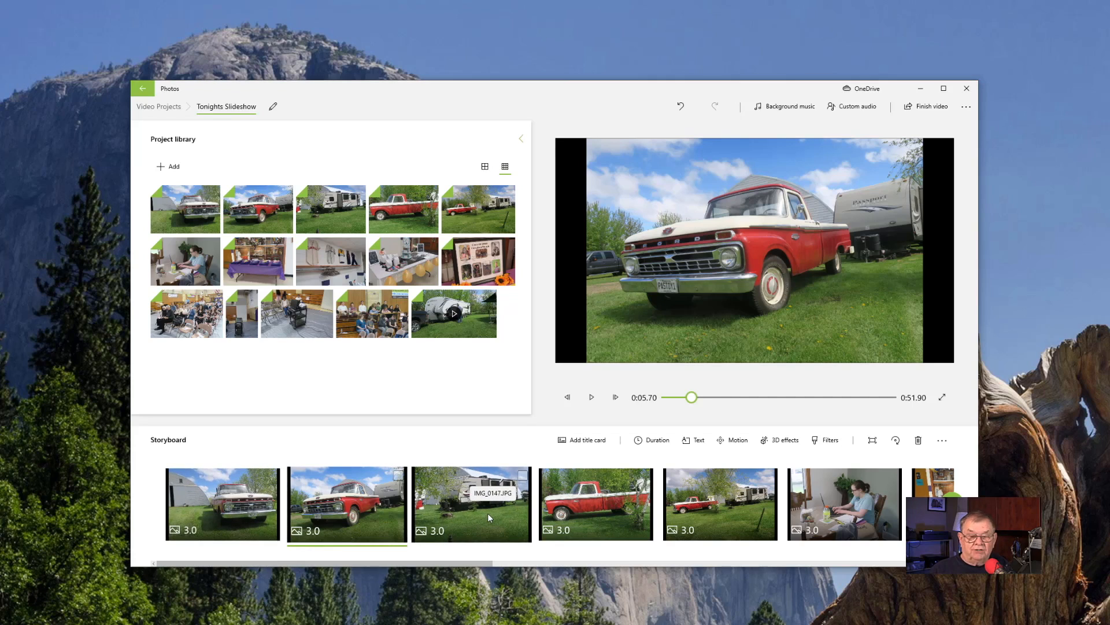
# Select every photo in the storyboard except the video clip, and set their duration to 5 seconds each
pyautogui.click(185, 491)
pyautogui.click(275, 476)
pyautogui.moveTo(246, 560); pyautogui.dragTo(898, 541)
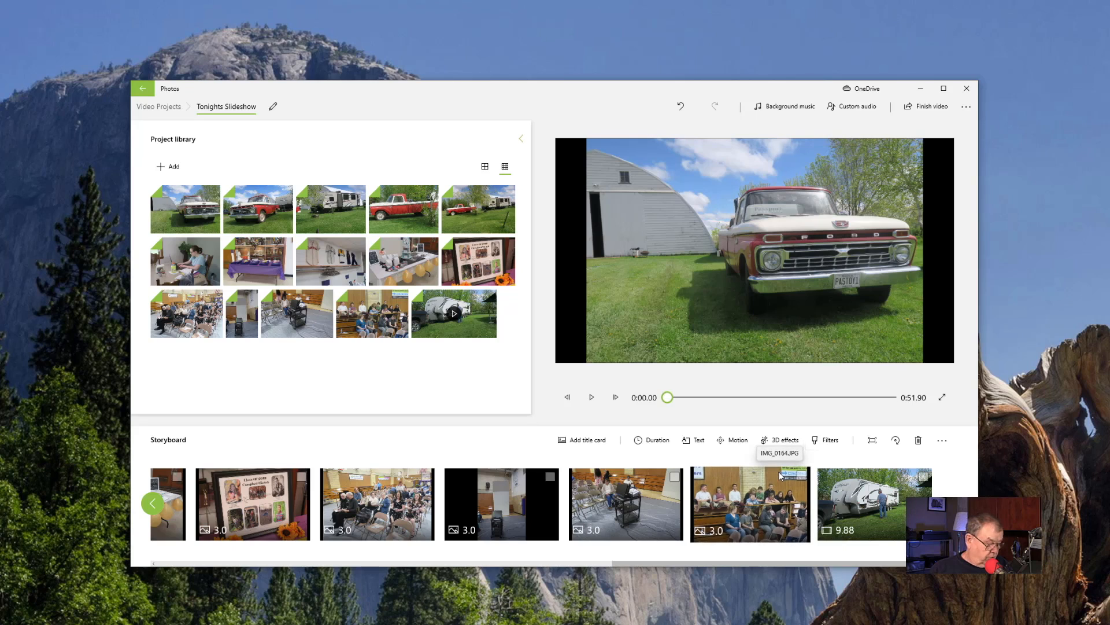
pyautogui.click(801, 476)
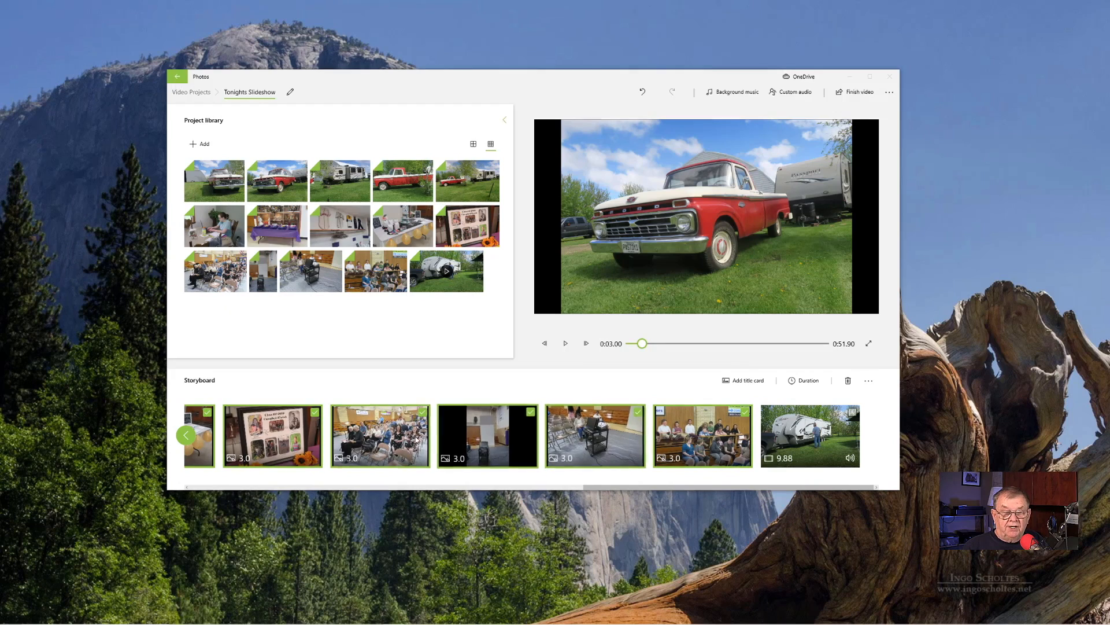
pyautogui.rightClick(371, 435)
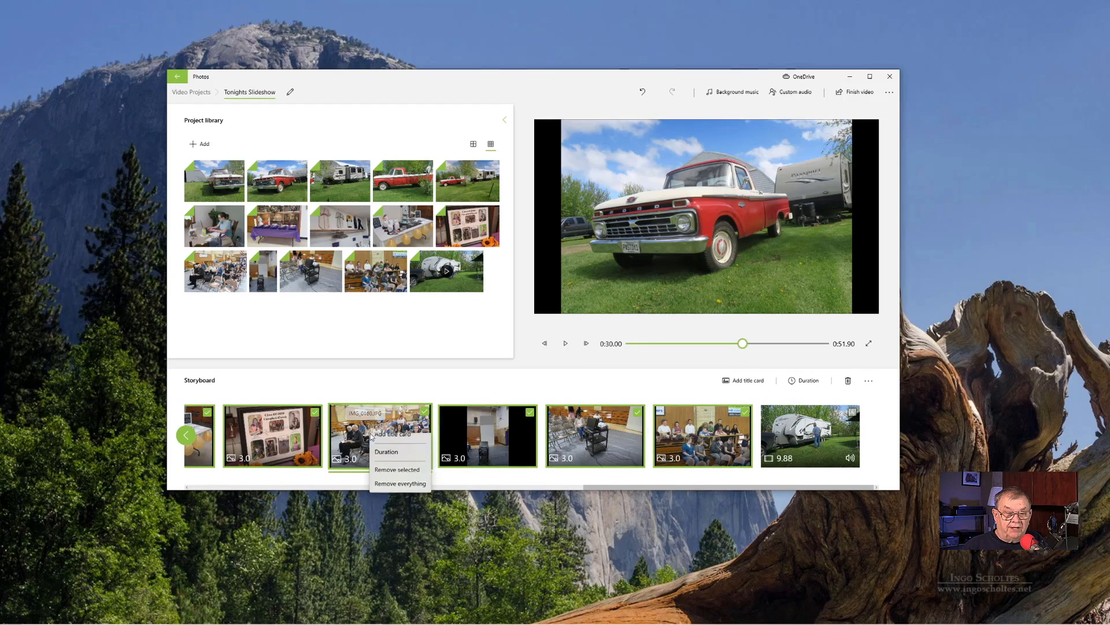
pyautogui.click(387, 459)
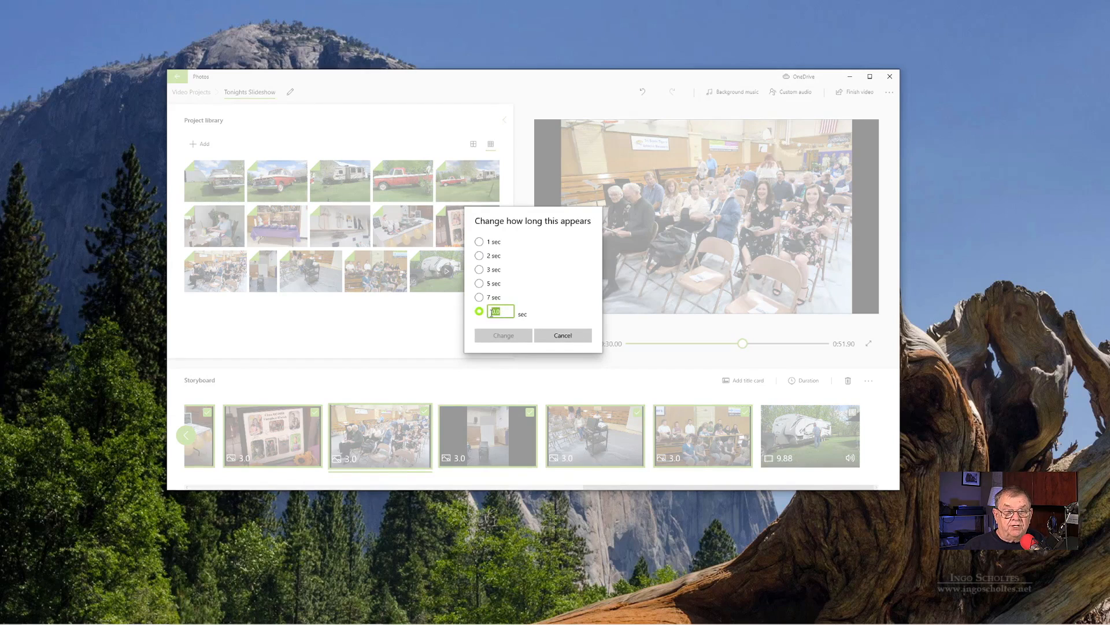
pyautogui.click(480, 284)
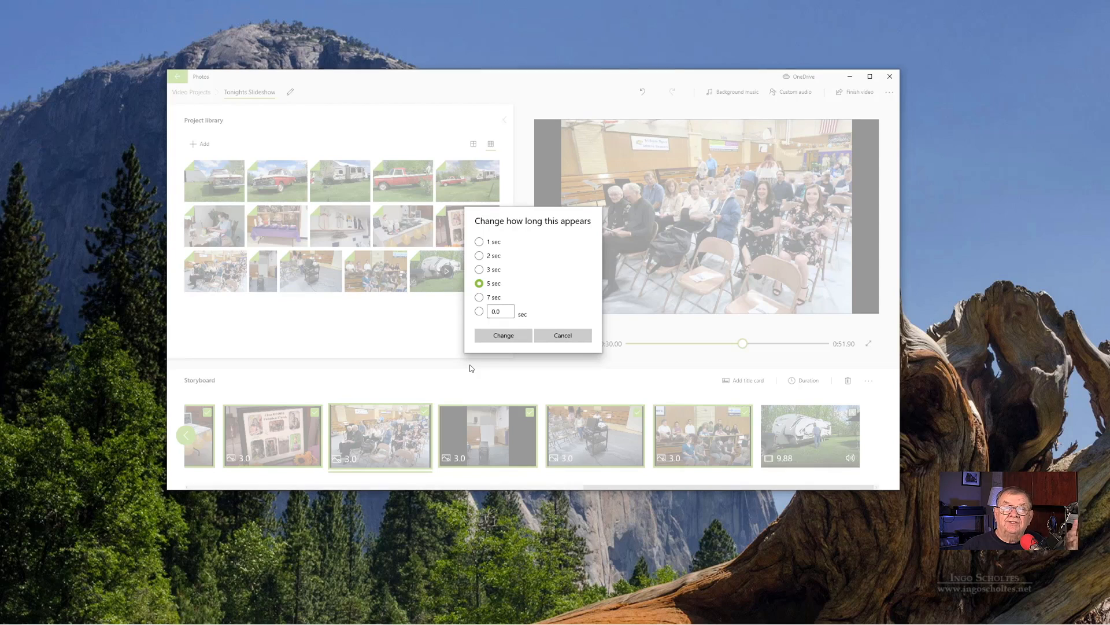
pyautogui.click(504, 336)
pyautogui.click(671, 465)
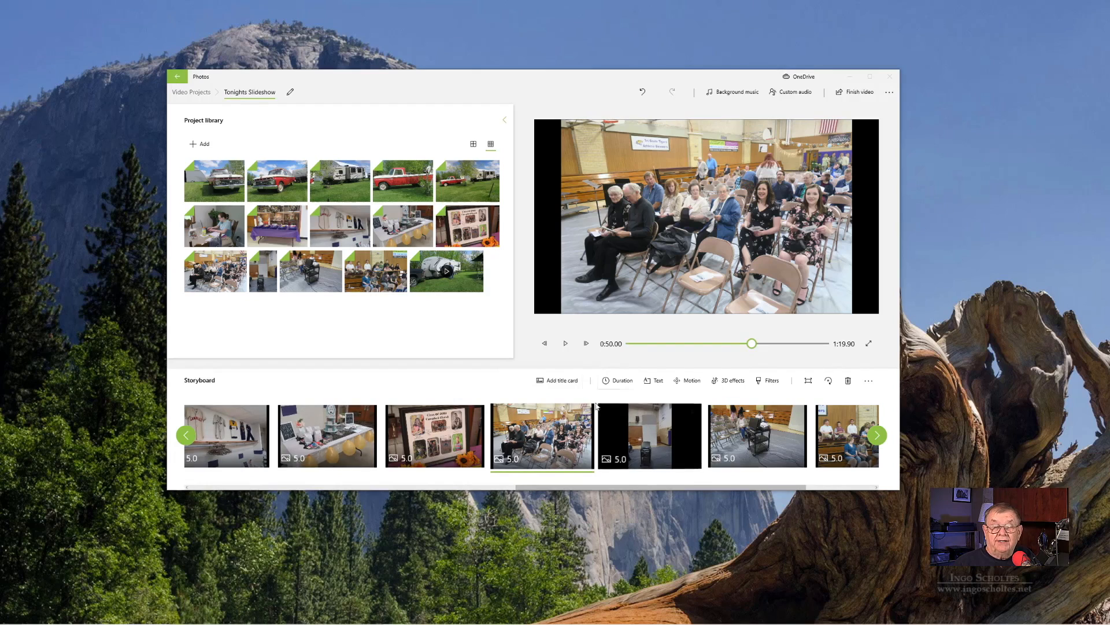
# Add a title card before the seated-audience photo, try light blue, dark gray and orange backgrounds, and apply blue
pyautogui.click(558, 381)
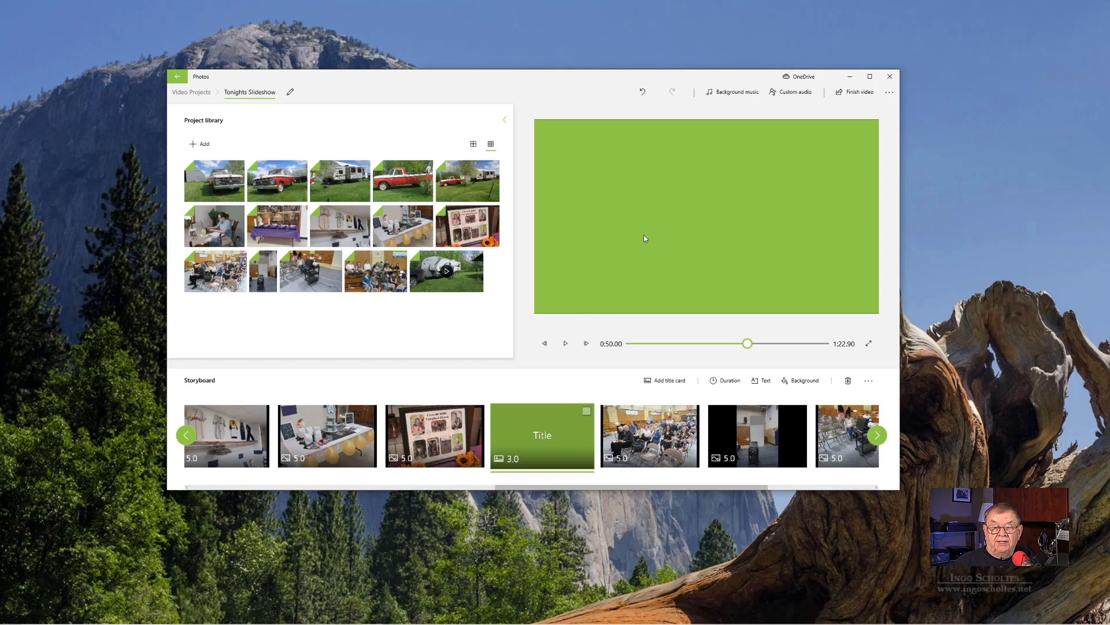
pyautogui.rightClick(545, 442)
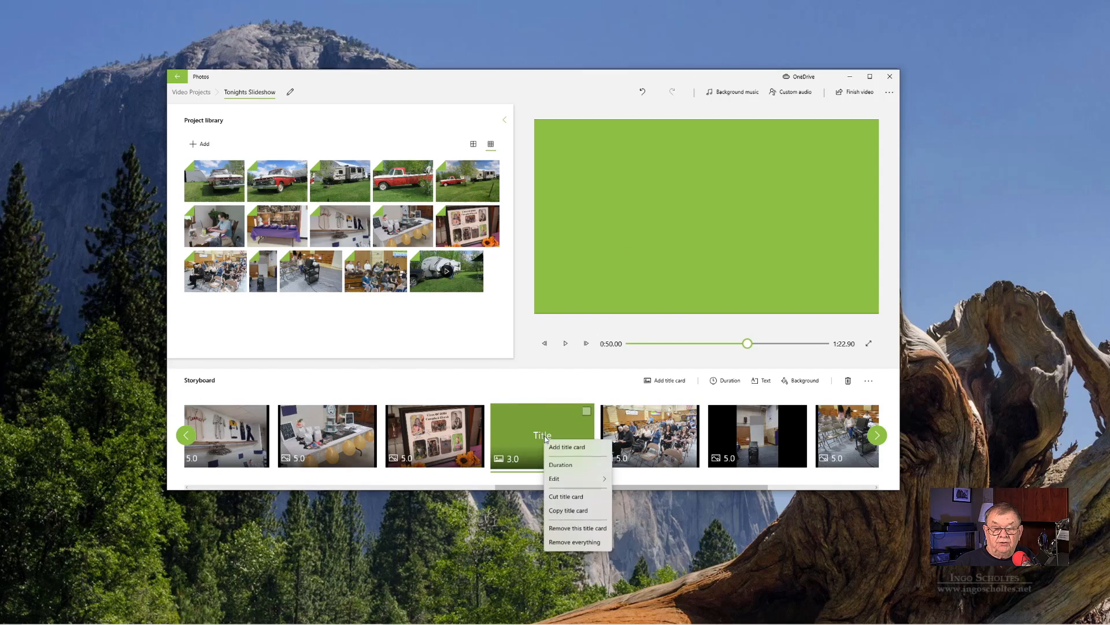
pyautogui.moveTo(568, 482)
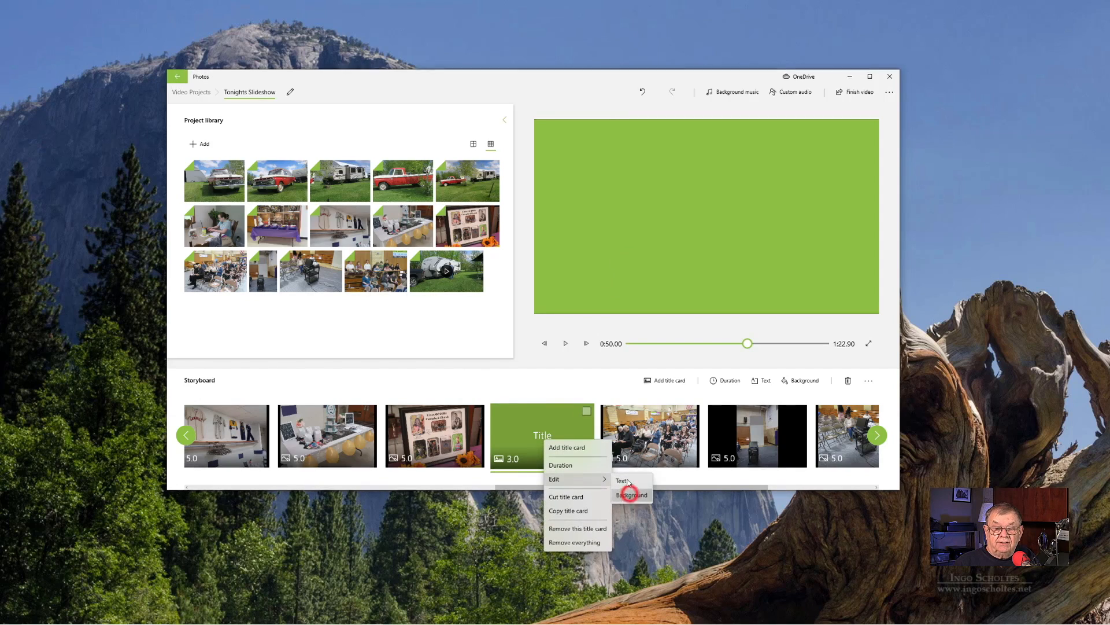
pyautogui.click(630, 493)
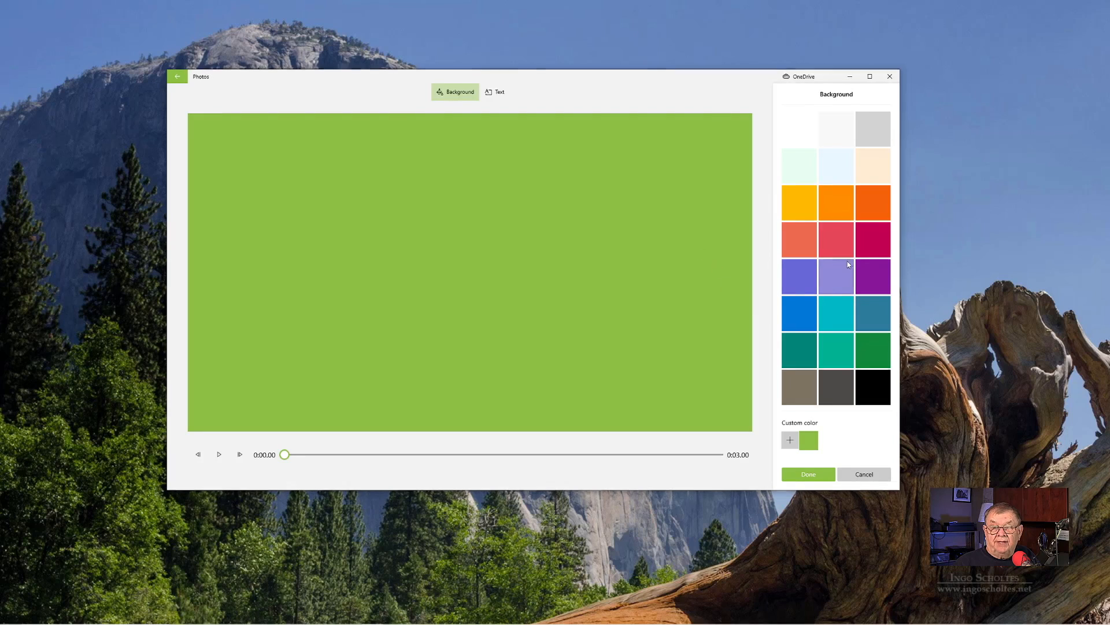
pyautogui.click(835, 161)
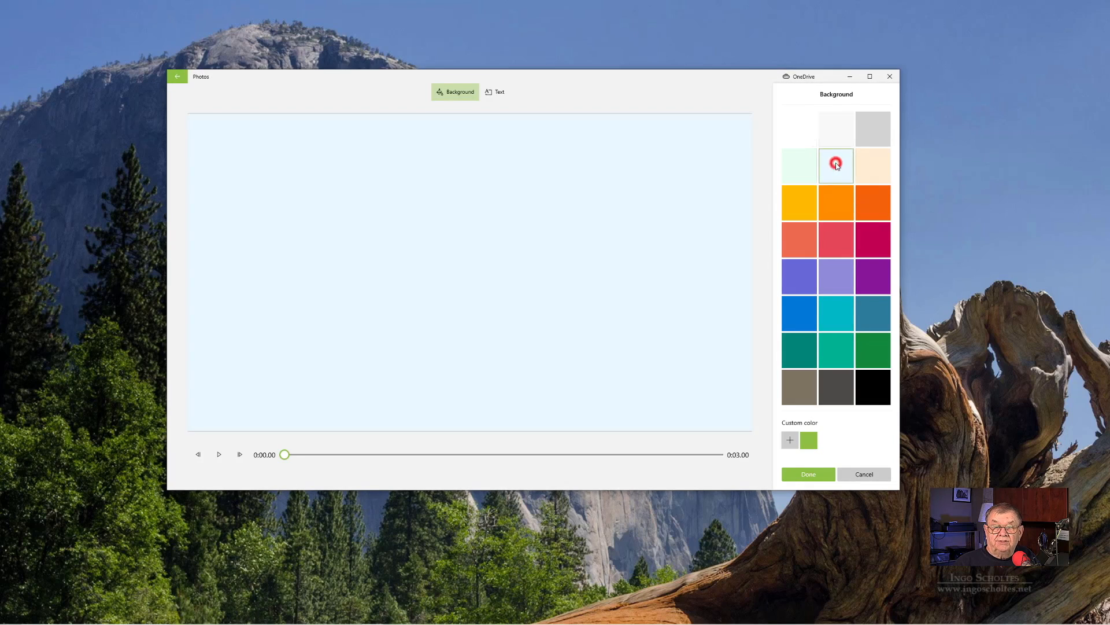
pyautogui.click(841, 384)
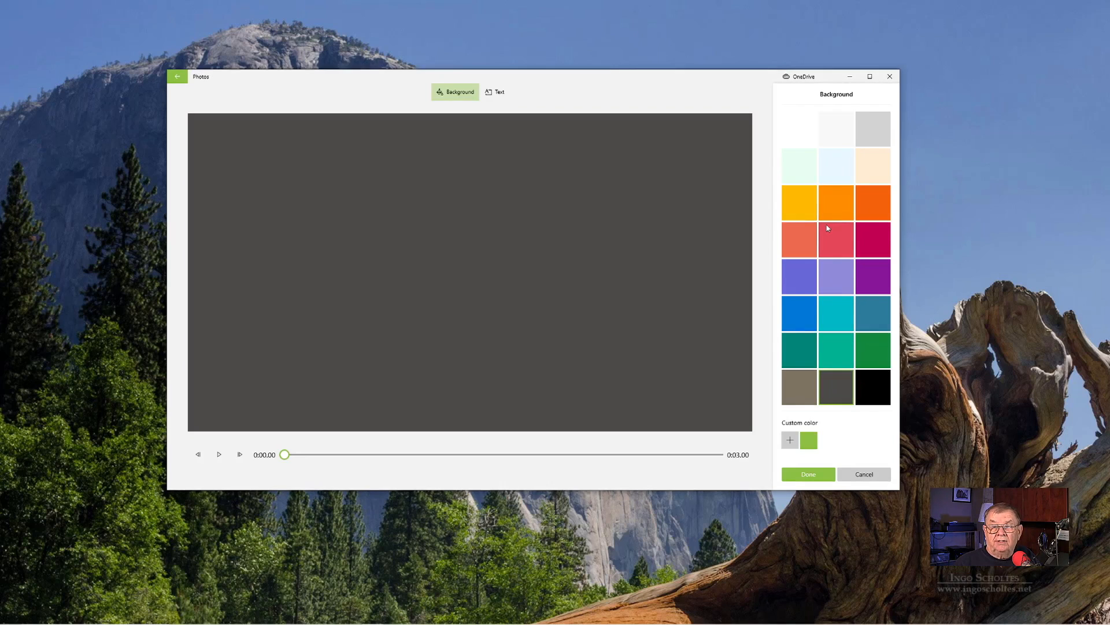
pyautogui.click(840, 201)
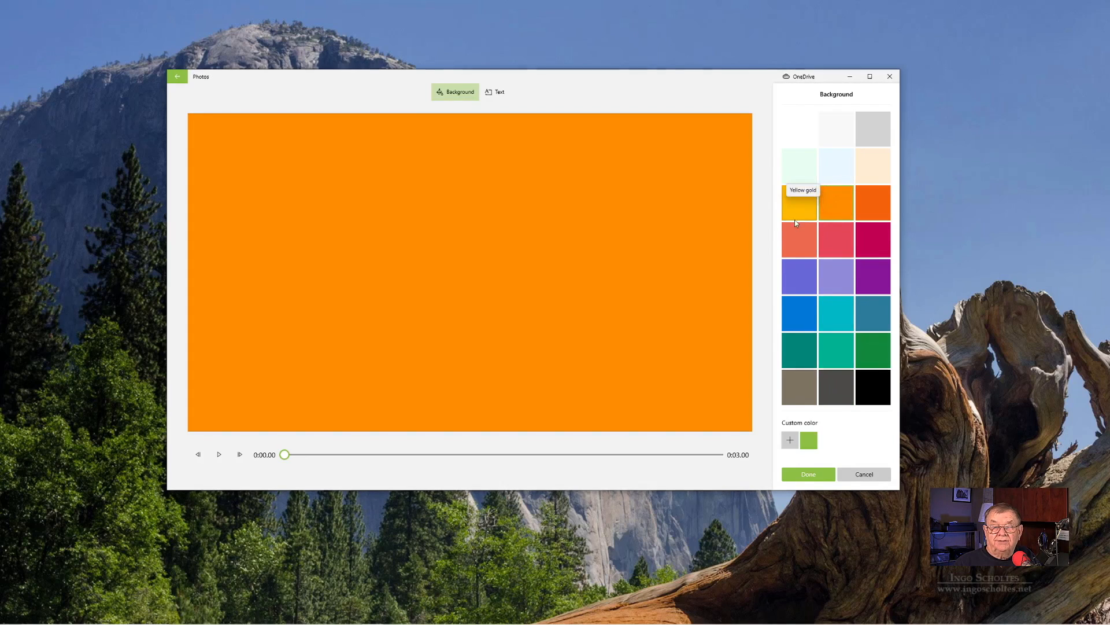
pyautogui.click(794, 325)
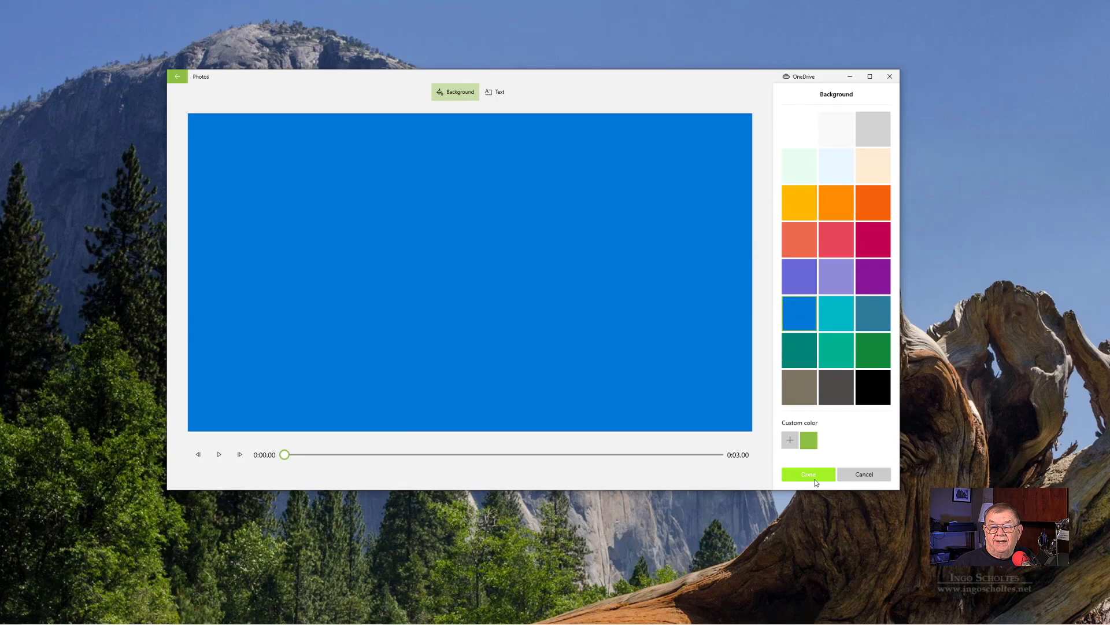
pyautogui.click(809, 474)
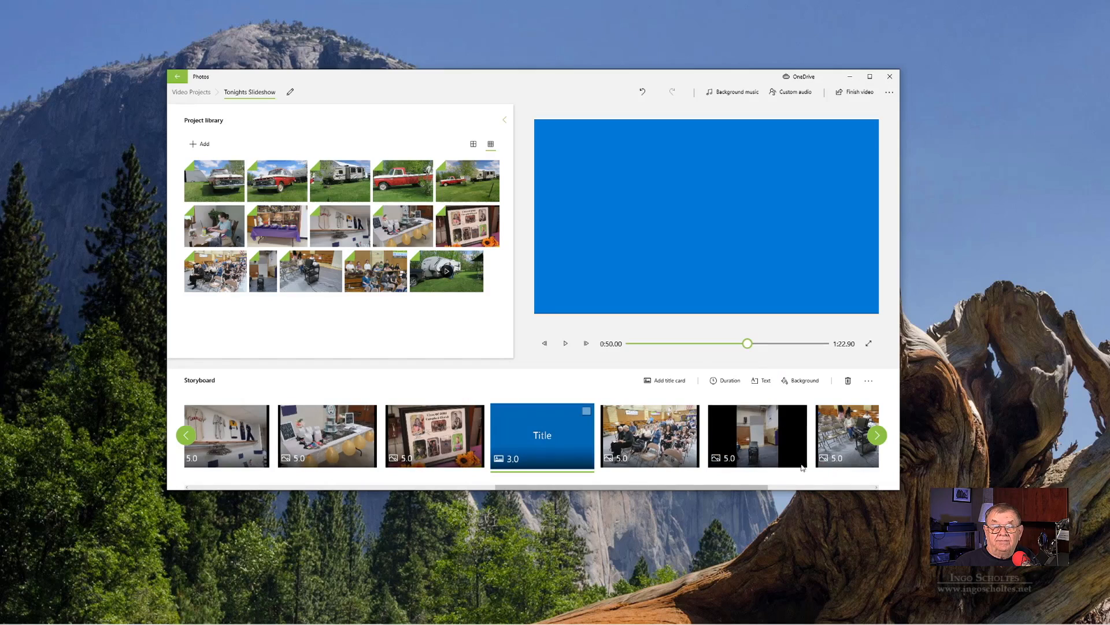
# Edit the blue title card's text to read "My Title"
pyautogui.rightClick(549, 419)
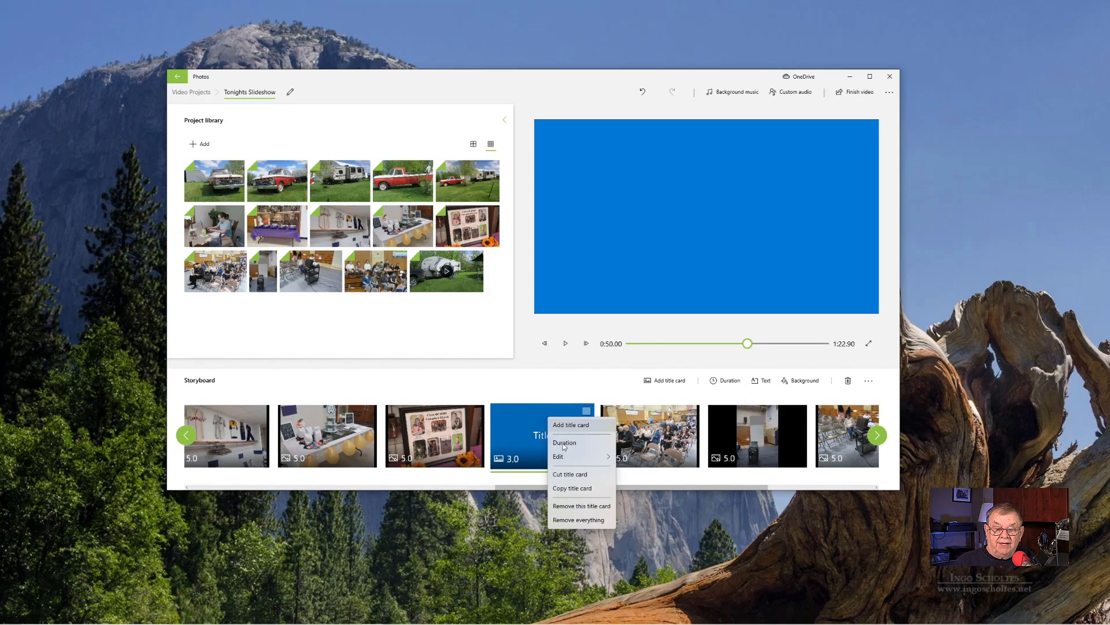
pyautogui.moveTo(578, 456)
pyautogui.click(635, 463)
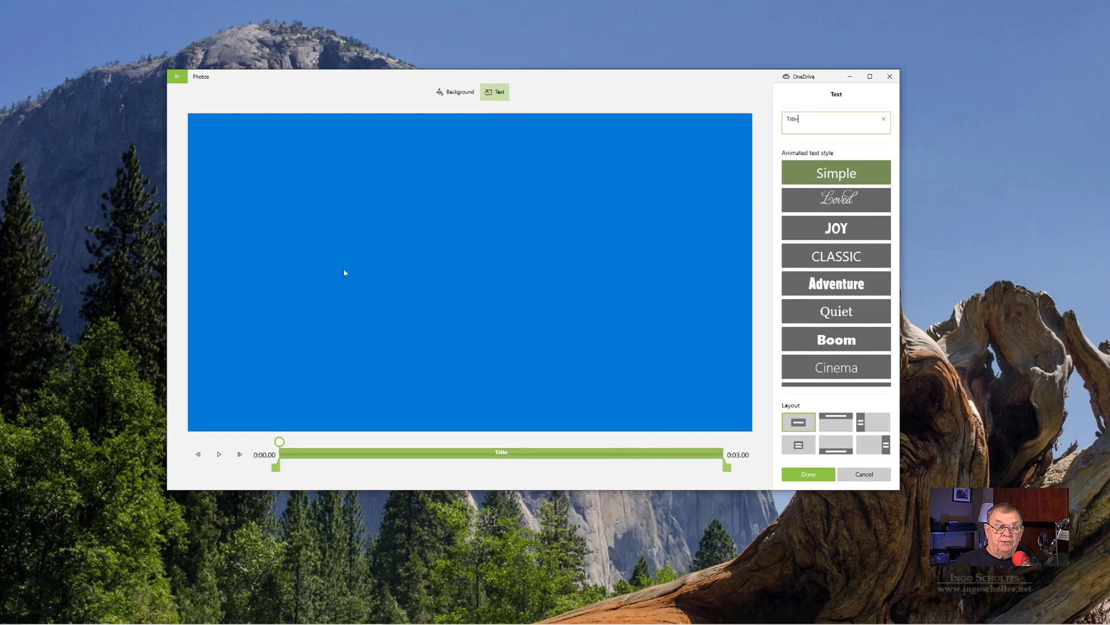
pyautogui.doubleClick(839, 117)
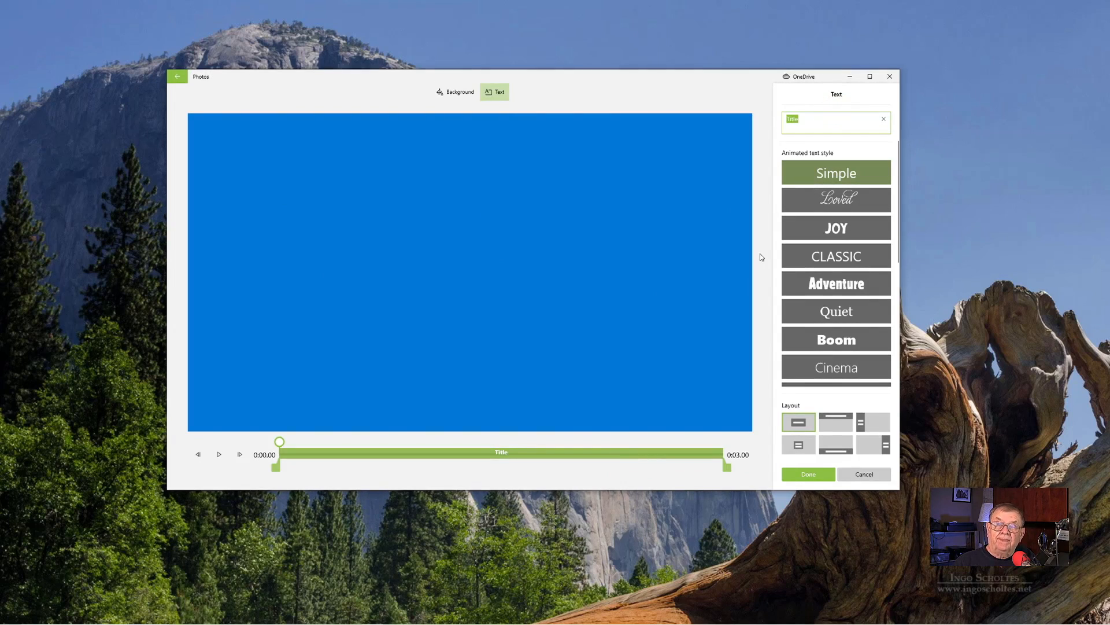
pyautogui.write('M')
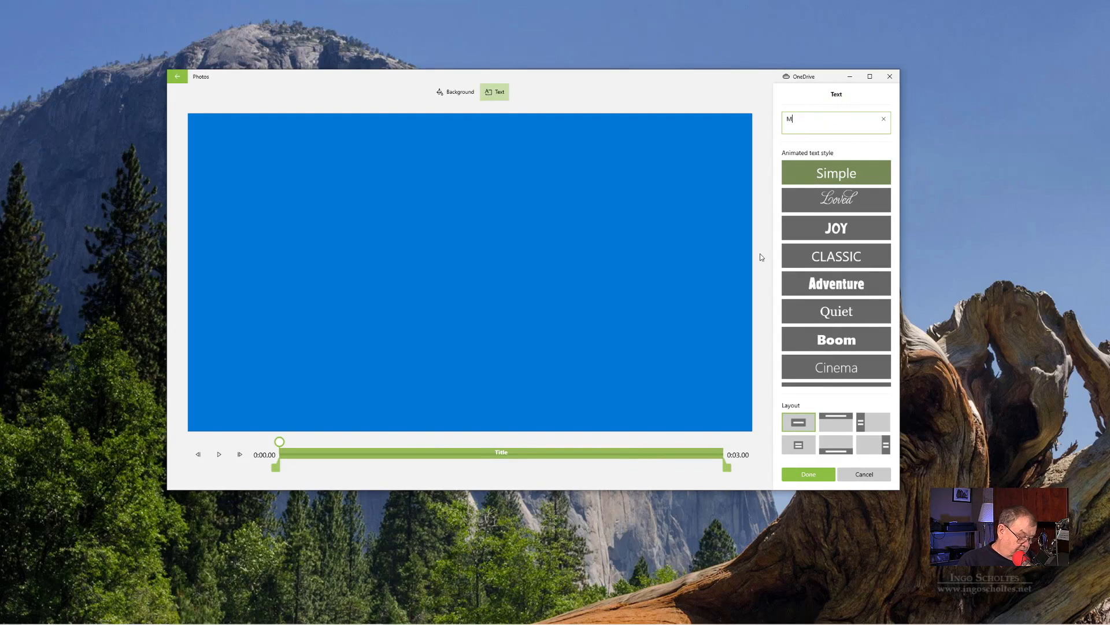
pyautogui.write('y Title')
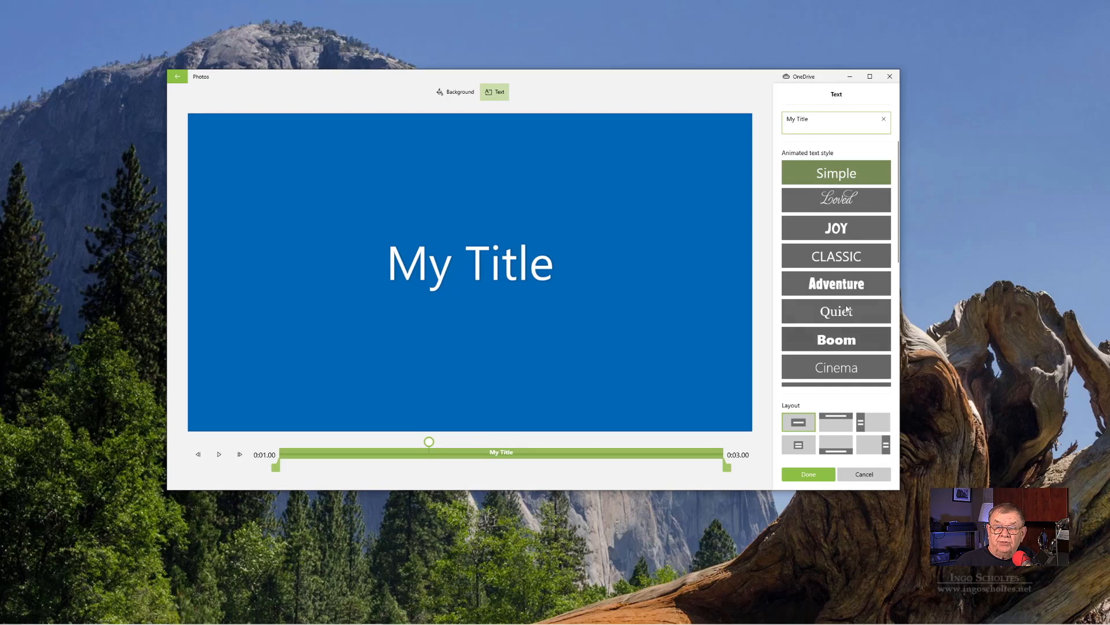
# Try the Loved, Joy, Classic, Adventure, Boom, Cinema and Impact animated text styles on the title, and choose Cartoon
pyautogui.click(844, 202)
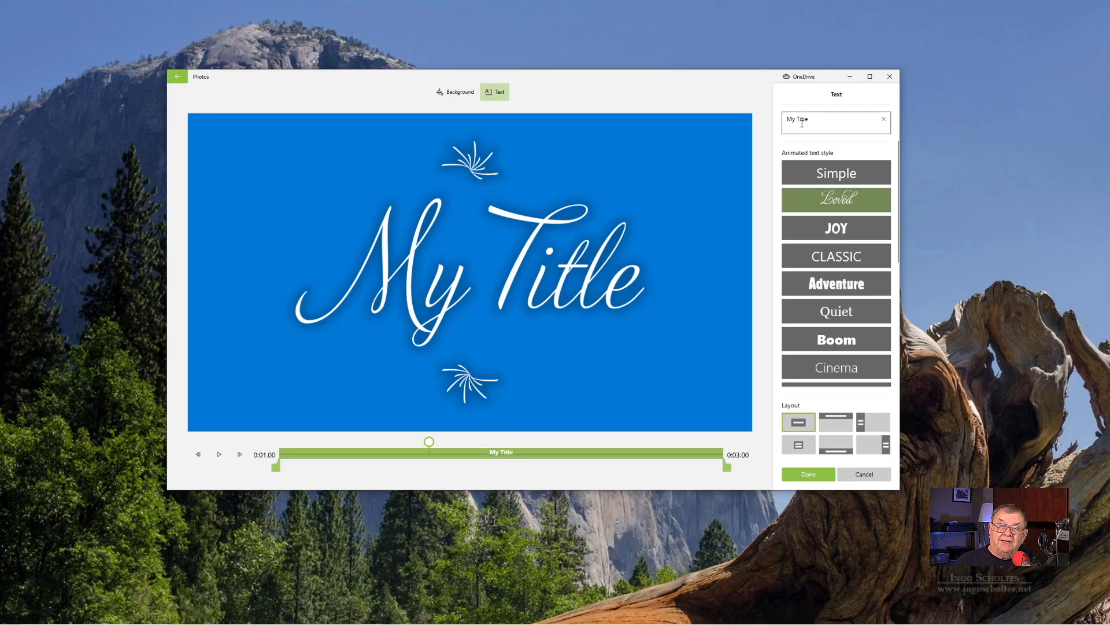
pyautogui.click(827, 231)
pyautogui.click(831, 259)
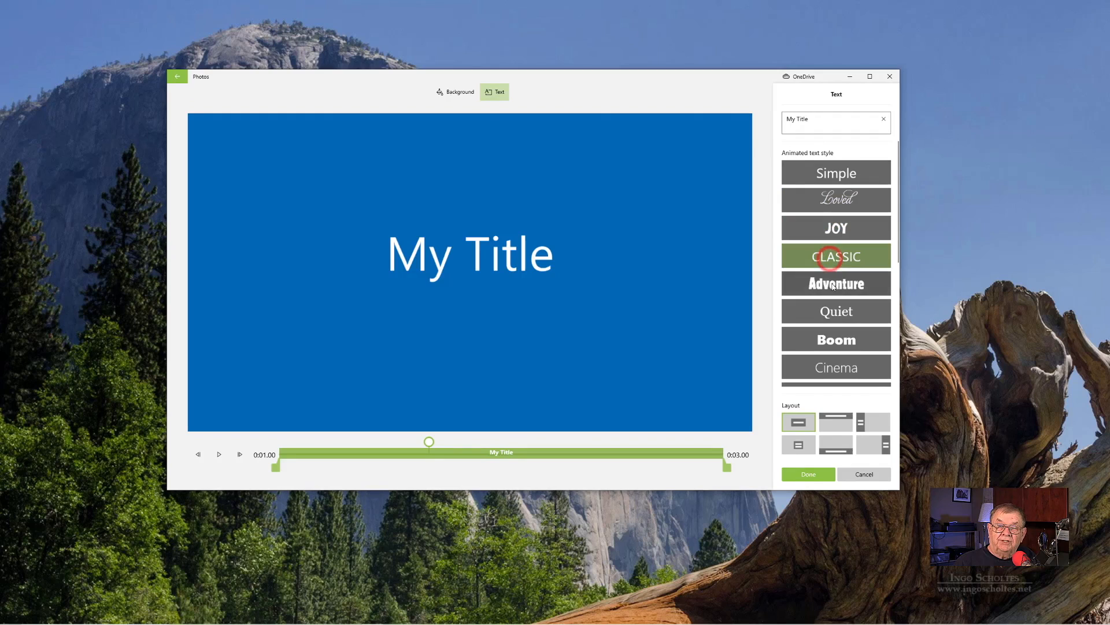
pyautogui.click(833, 285)
pyautogui.click(838, 349)
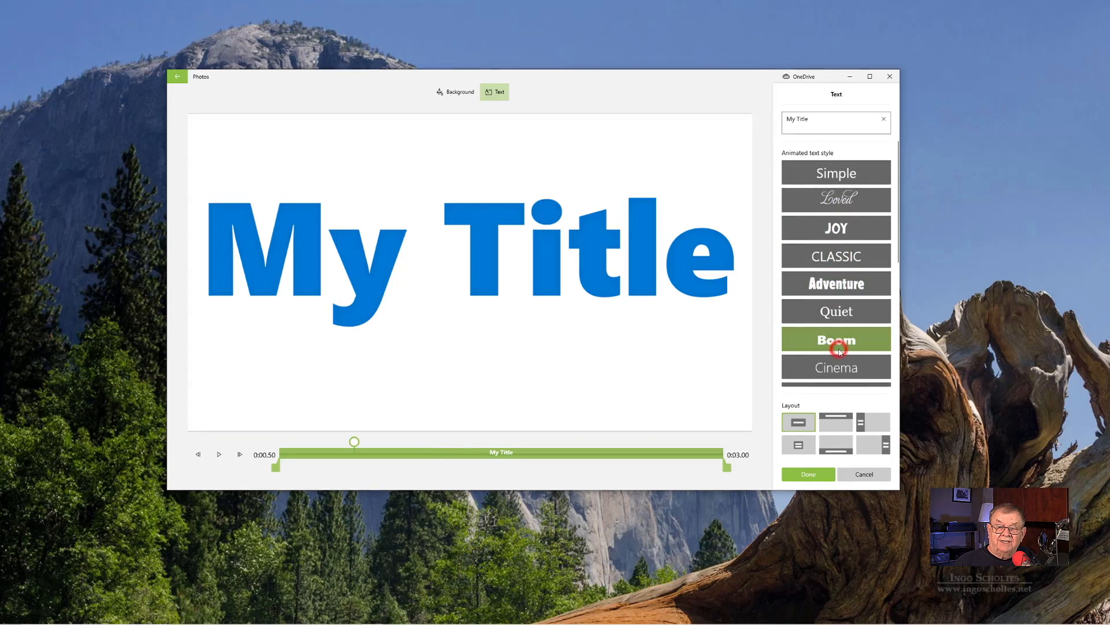
pyautogui.click(834, 373)
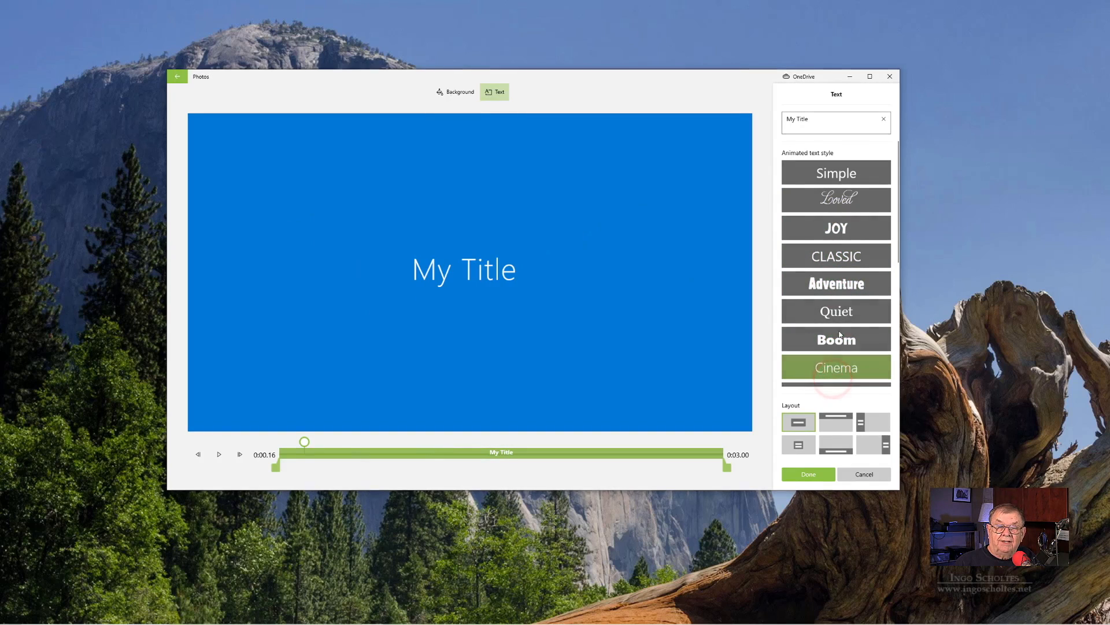
pyautogui.scroll(-4, 839, 334)
pyautogui.click(837, 288)
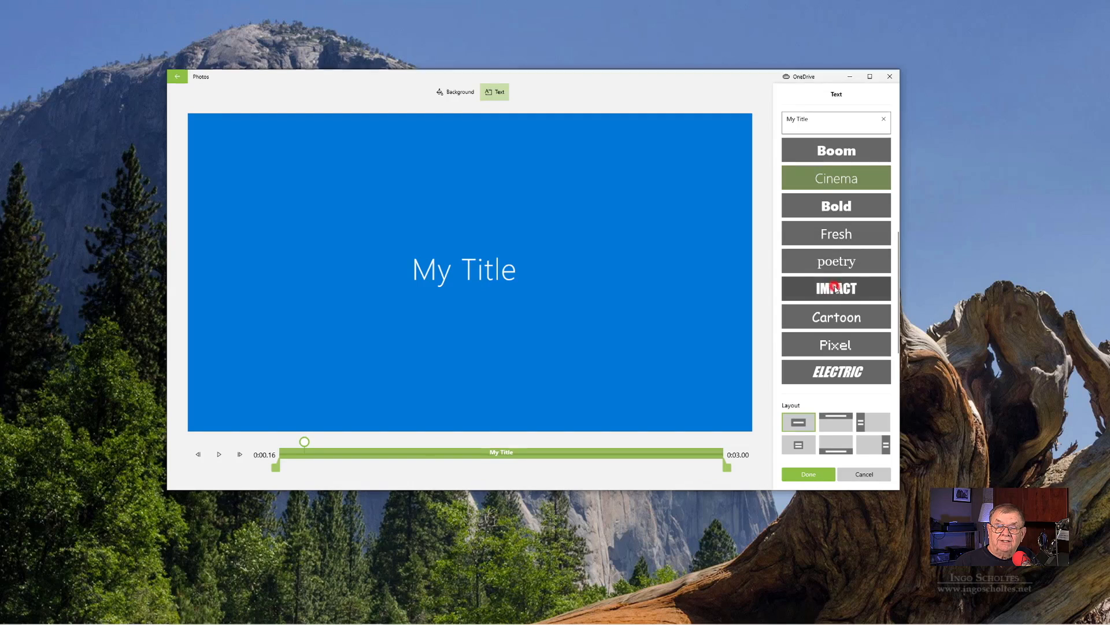
pyautogui.click(836, 317)
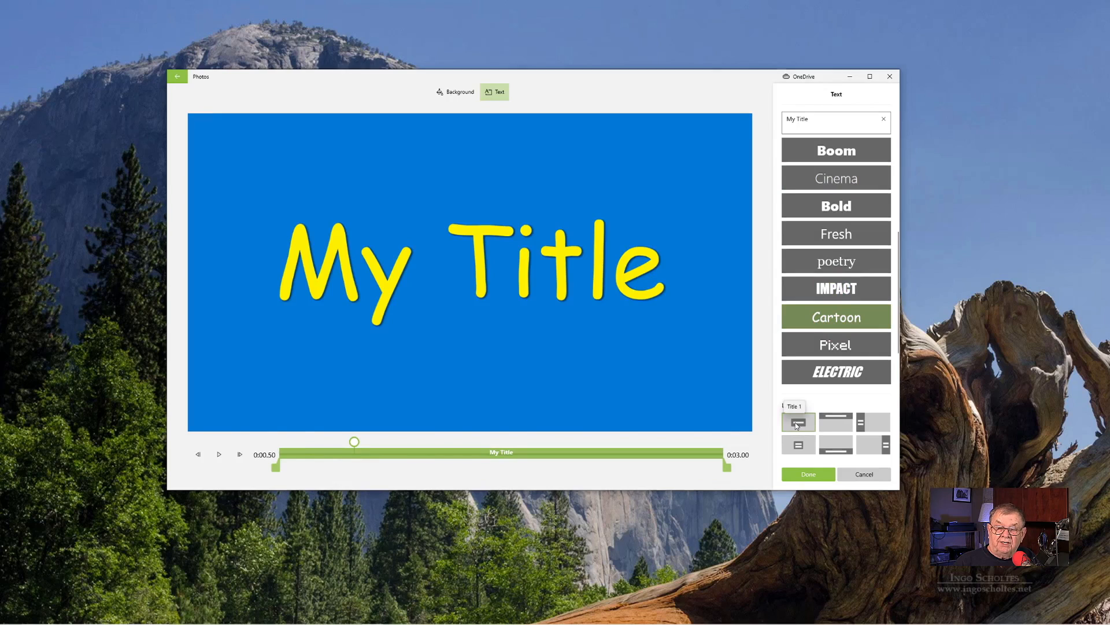
# Try the top, right and left layouts for the title text, and apply the bottom layout to the card
pyautogui.click(835, 417)
pyautogui.click(829, 447)
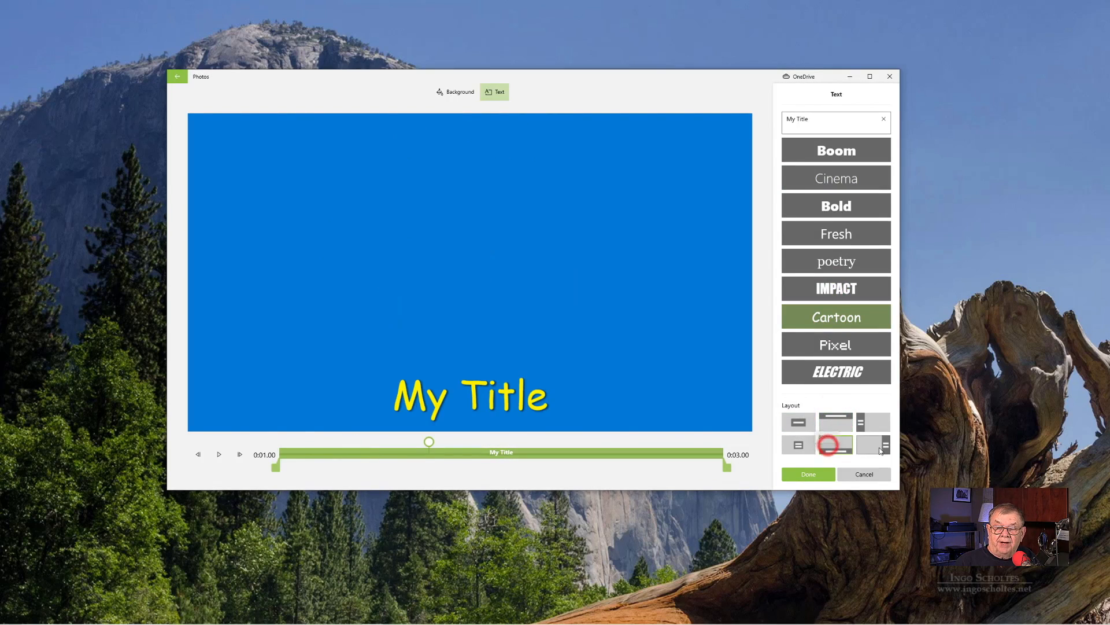
pyautogui.click(887, 445)
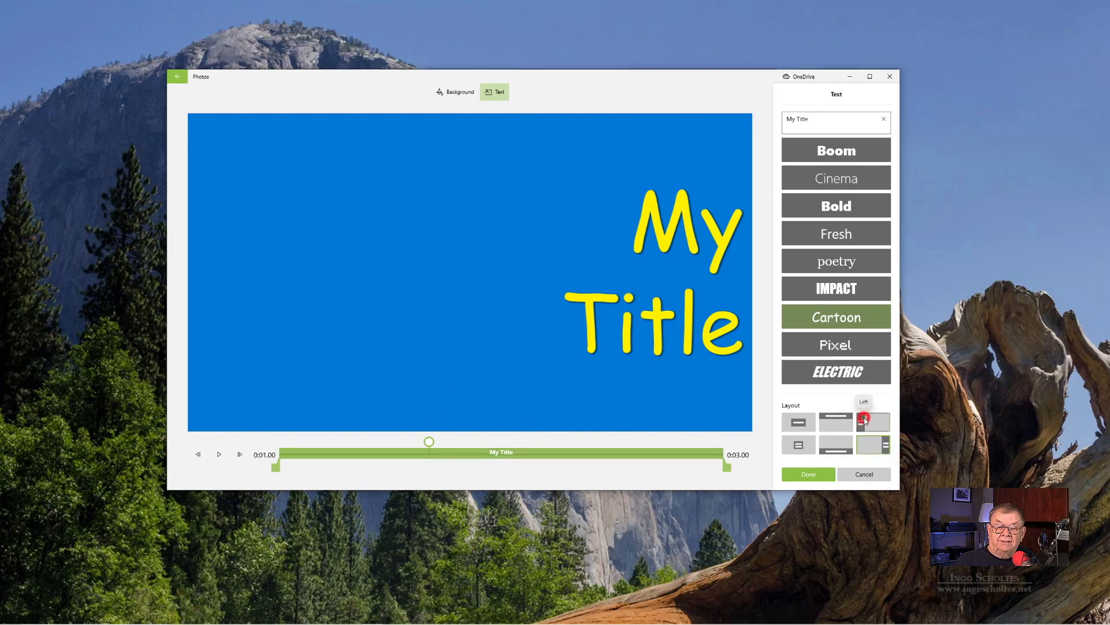
pyautogui.click(867, 422)
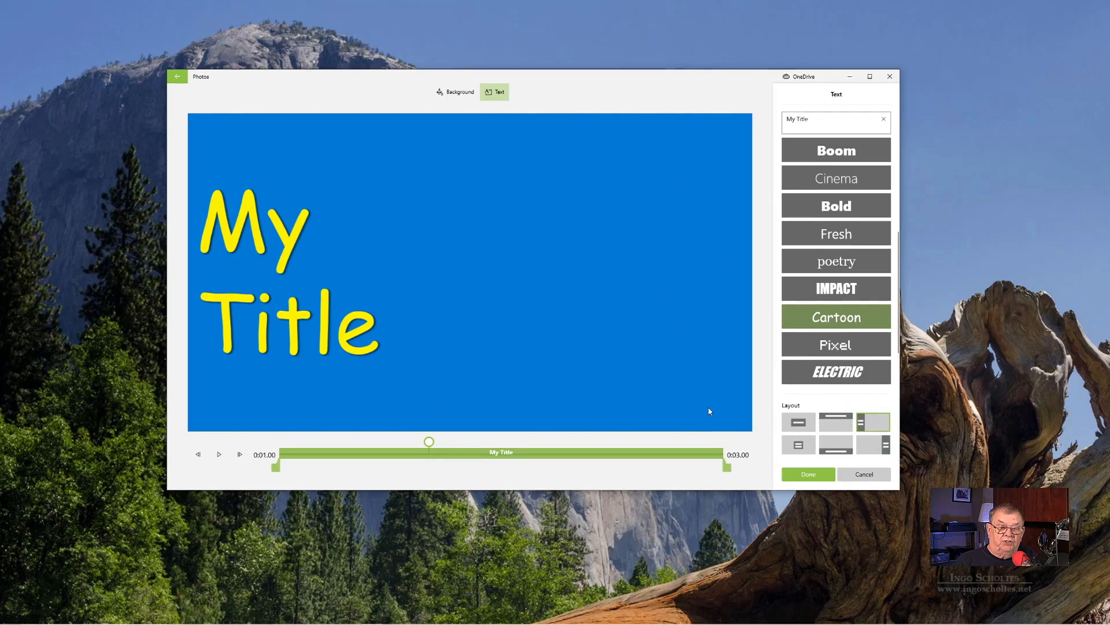
pyautogui.click(836, 452)
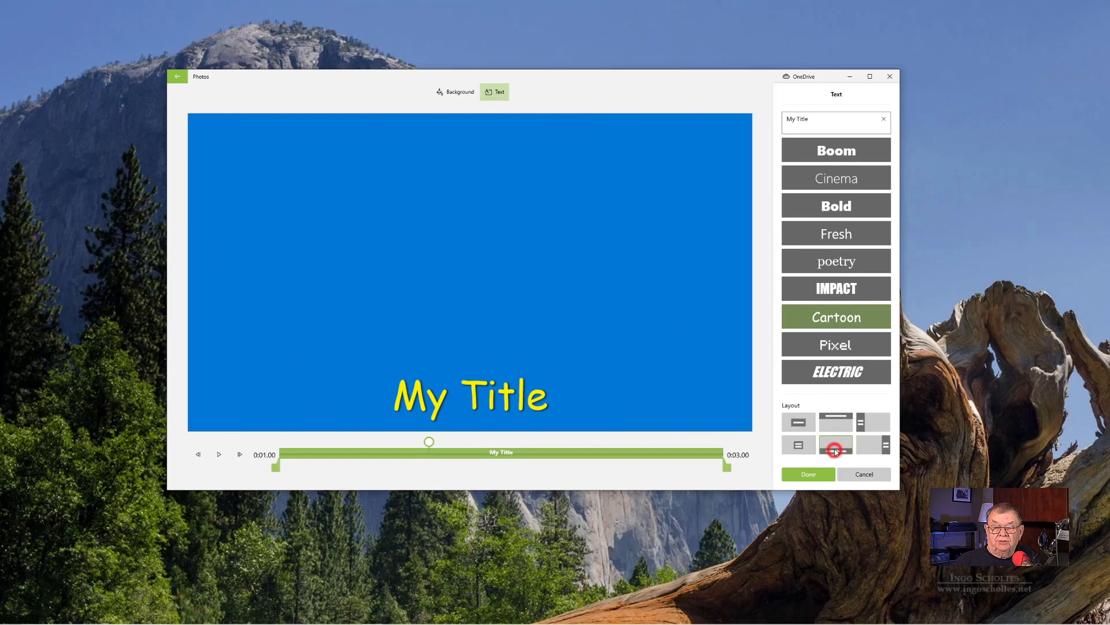
pyautogui.click(809, 475)
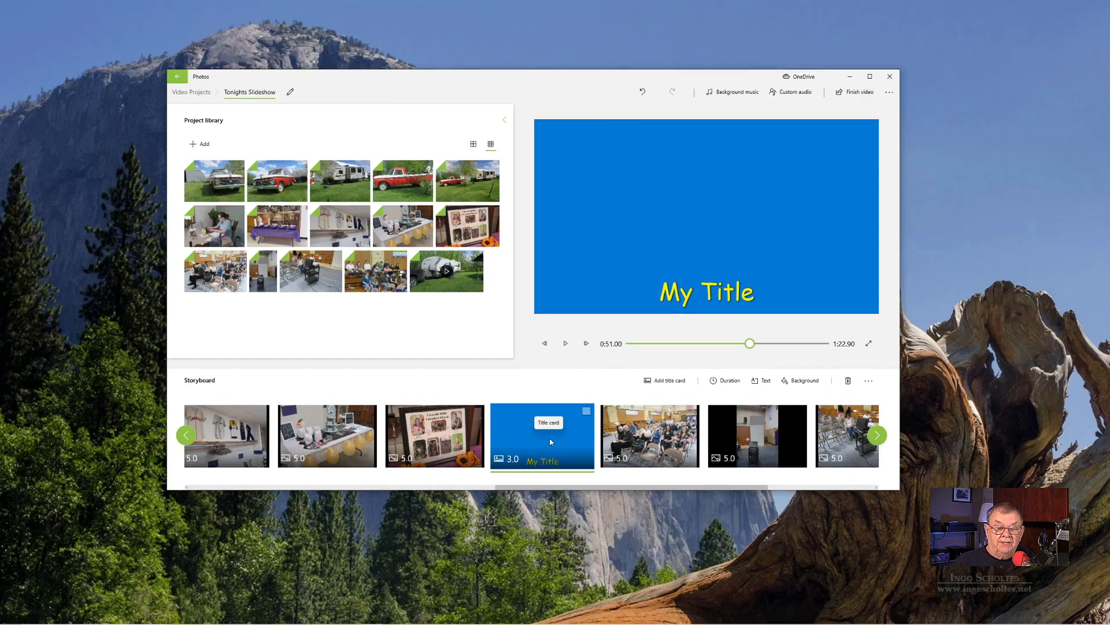
# Move the blue "My Title" card to the very beginning of the storyboard
pyautogui.moveTo(549, 441); pyautogui.dragTo(262, 450)
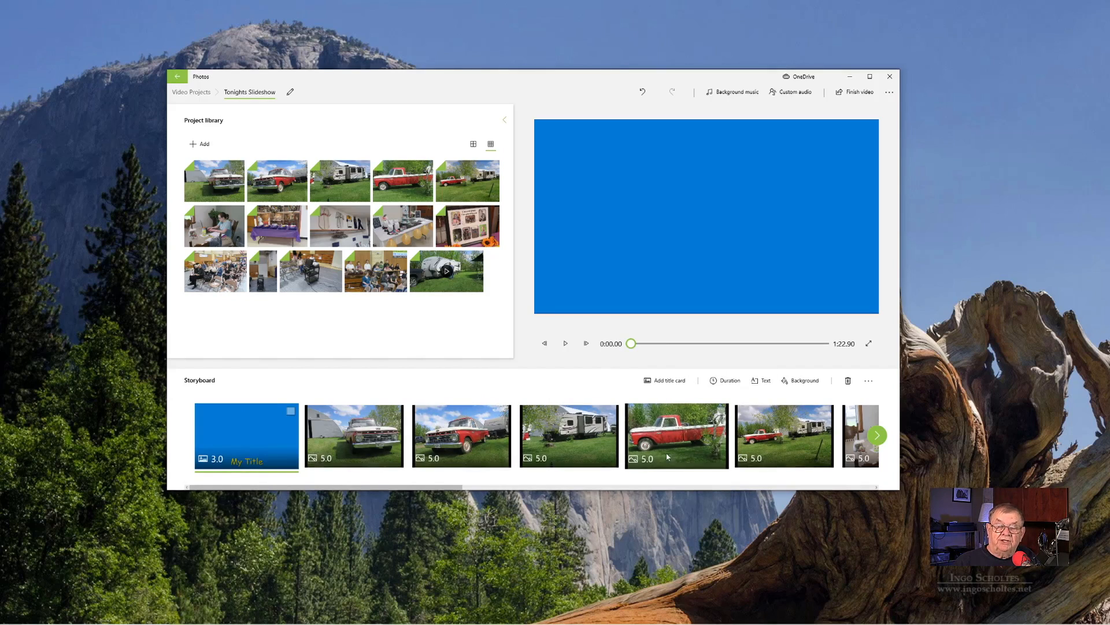
# Try the Simple, Joy, Cinema and Pixel animated text styles on the opening title card, and reapply Cartoon
pyautogui.click(761, 382)
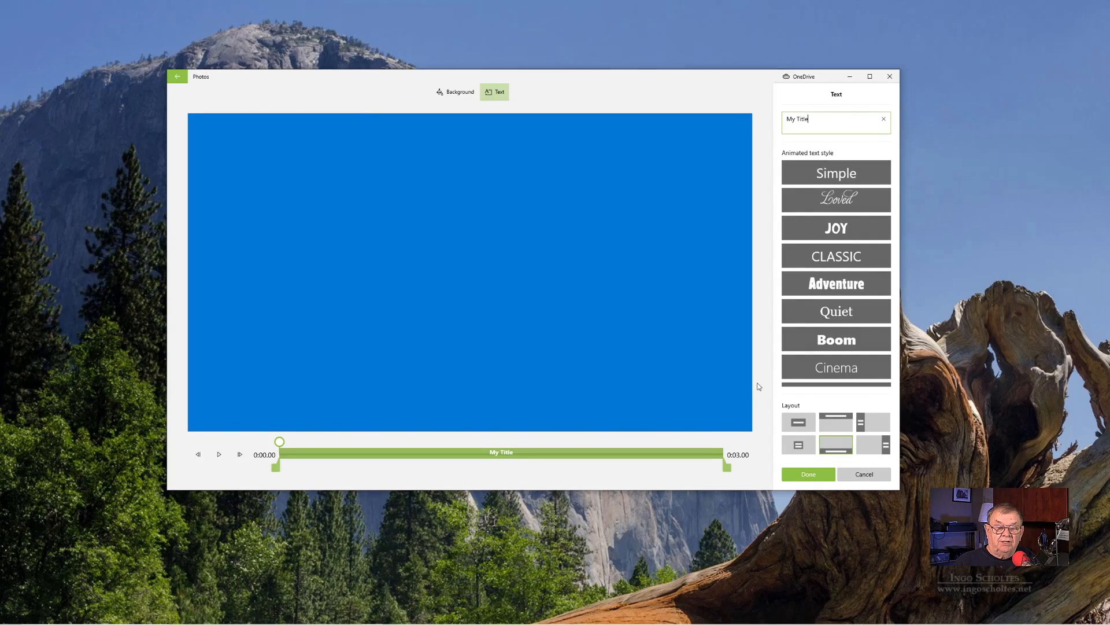
pyautogui.click(835, 173)
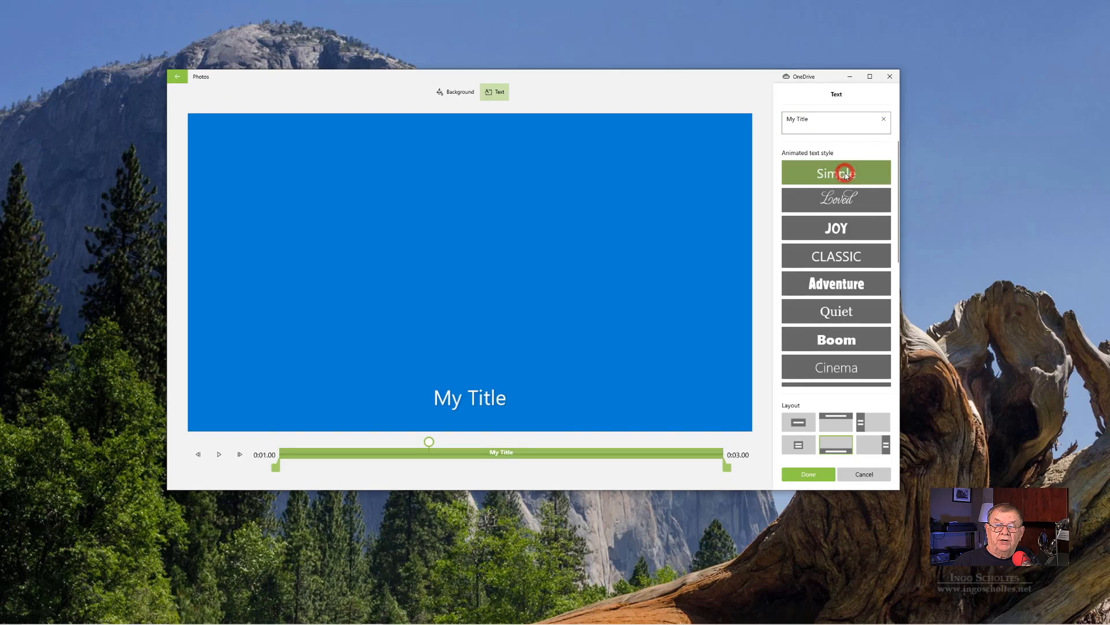
pyautogui.click(837, 230)
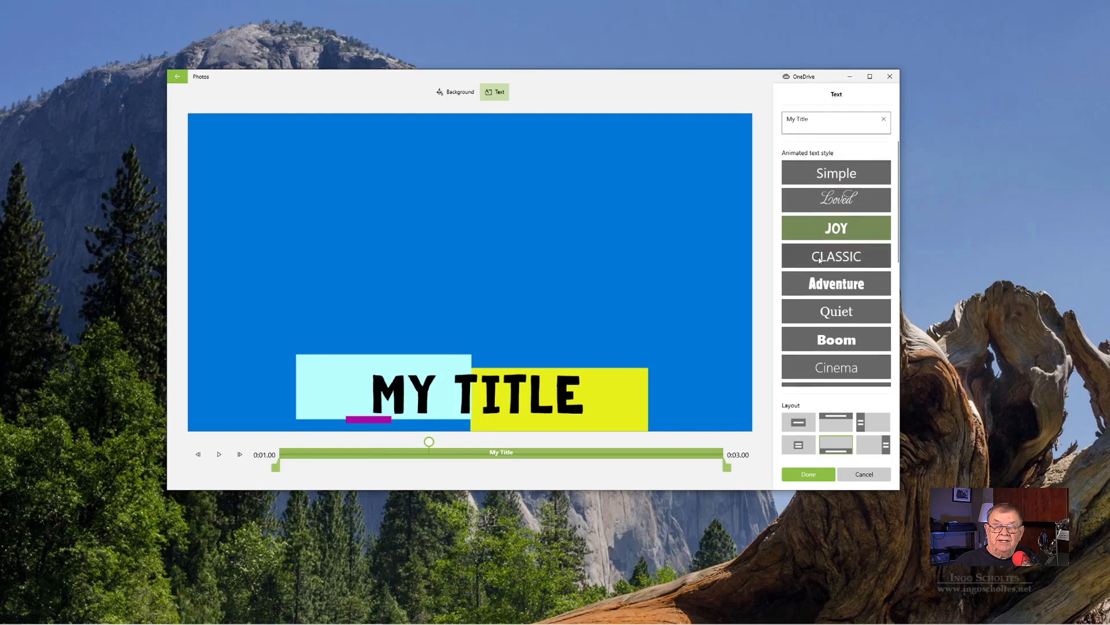
pyautogui.click(838, 357)
pyautogui.scroll(-4, 841, 383)
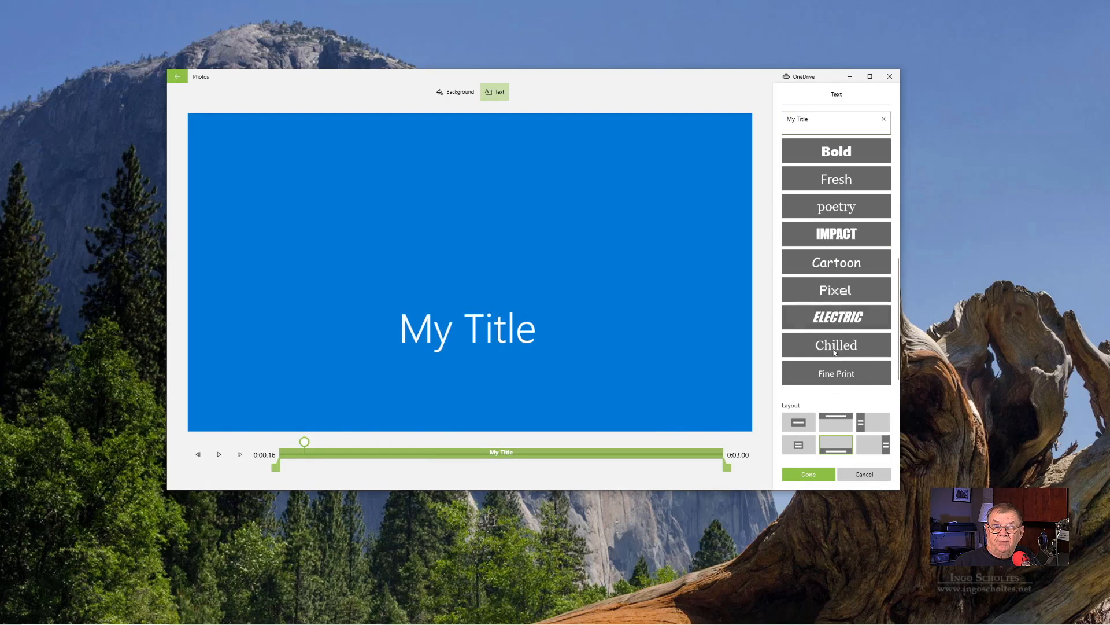
pyautogui.click(835, 299)
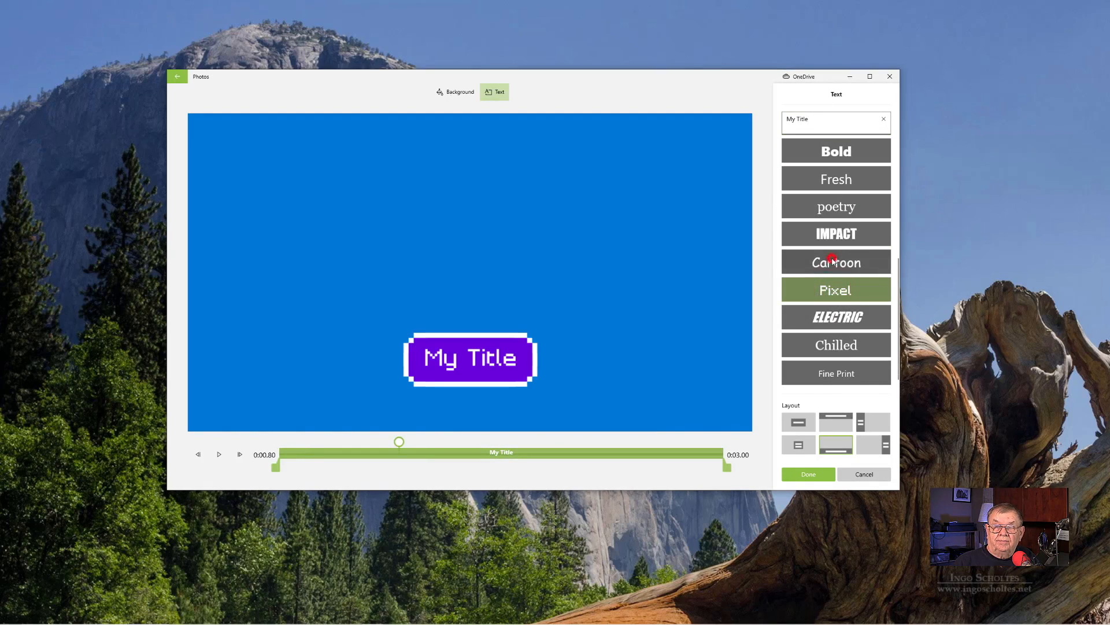
pyautogui.click(833, 261)
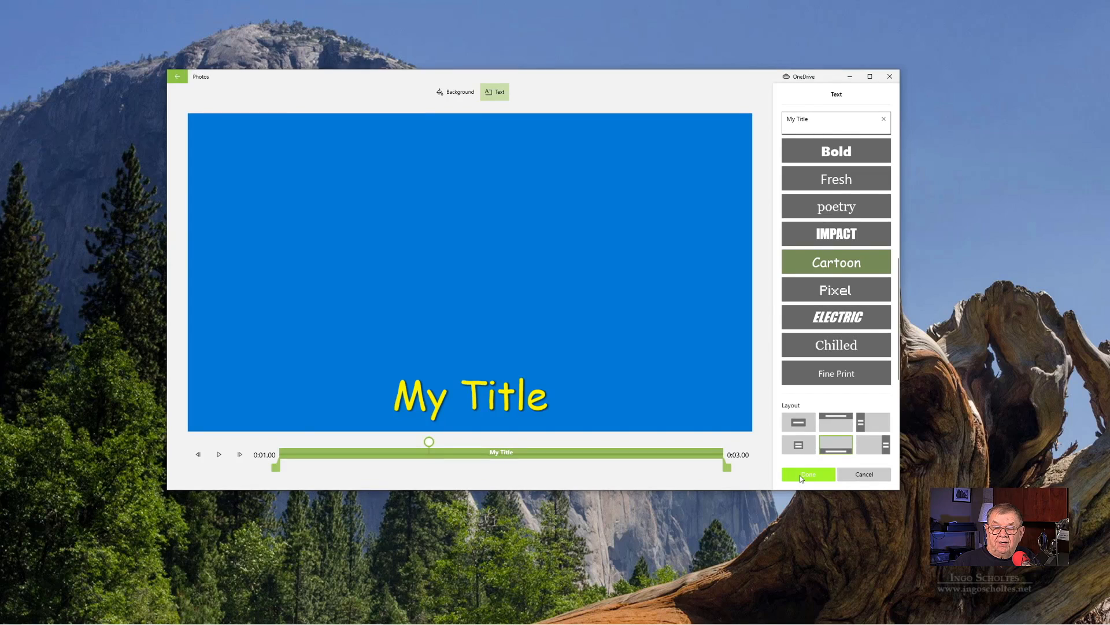
pyautogui.click(800, 476)
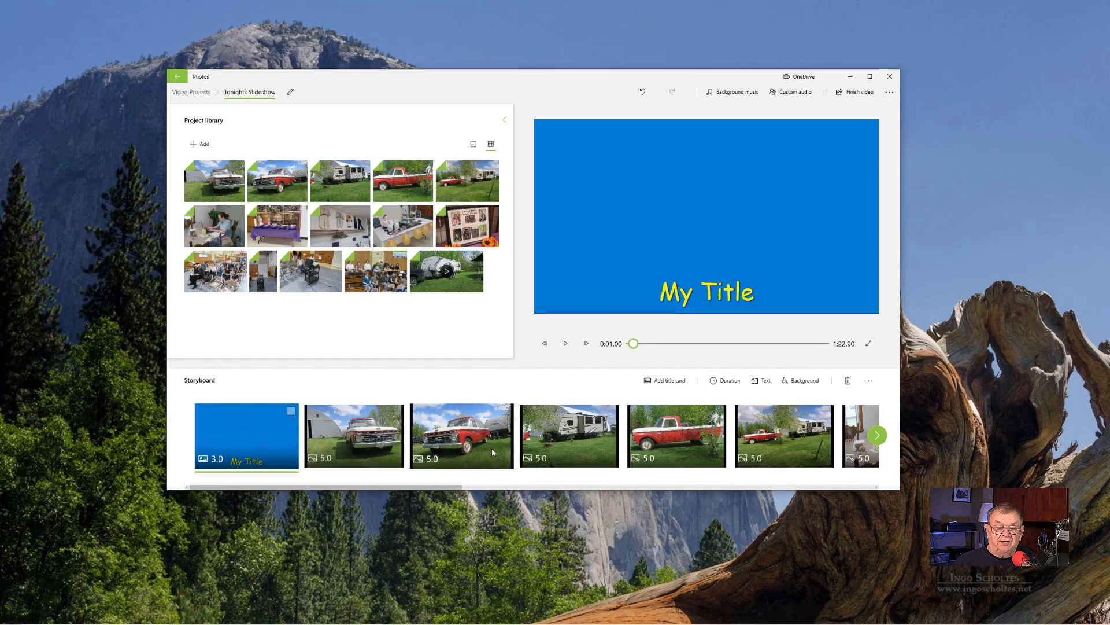
# Add the text "My Truck" to the second red truck photo in the storyboard, keeping the bottom layout
pyautogui.click(451, 425)
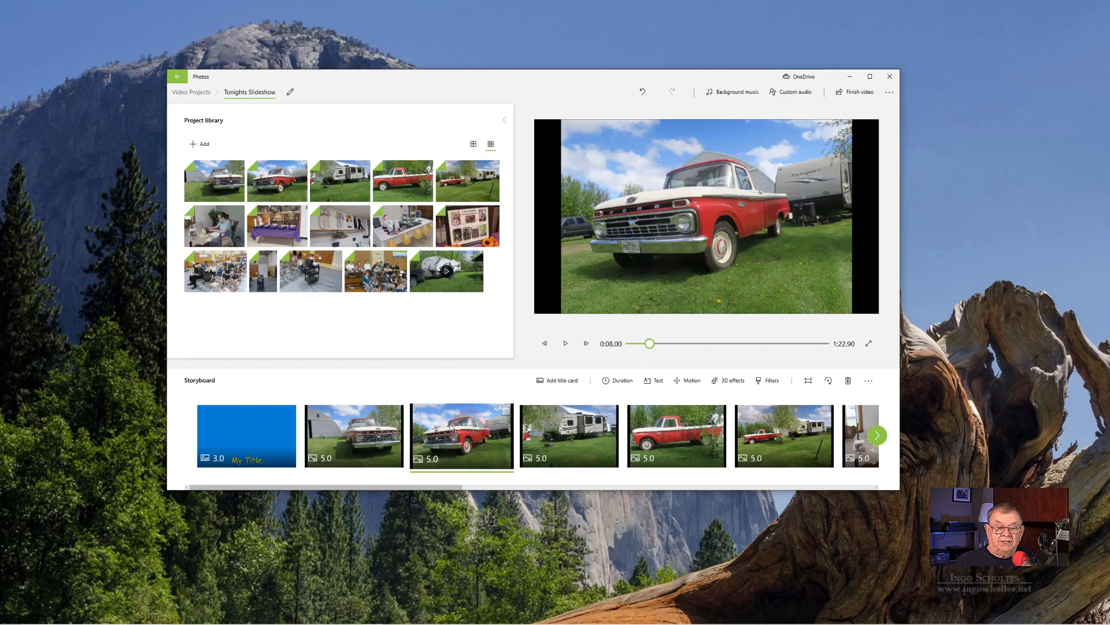
pyautogui.rightClick(451, 427)
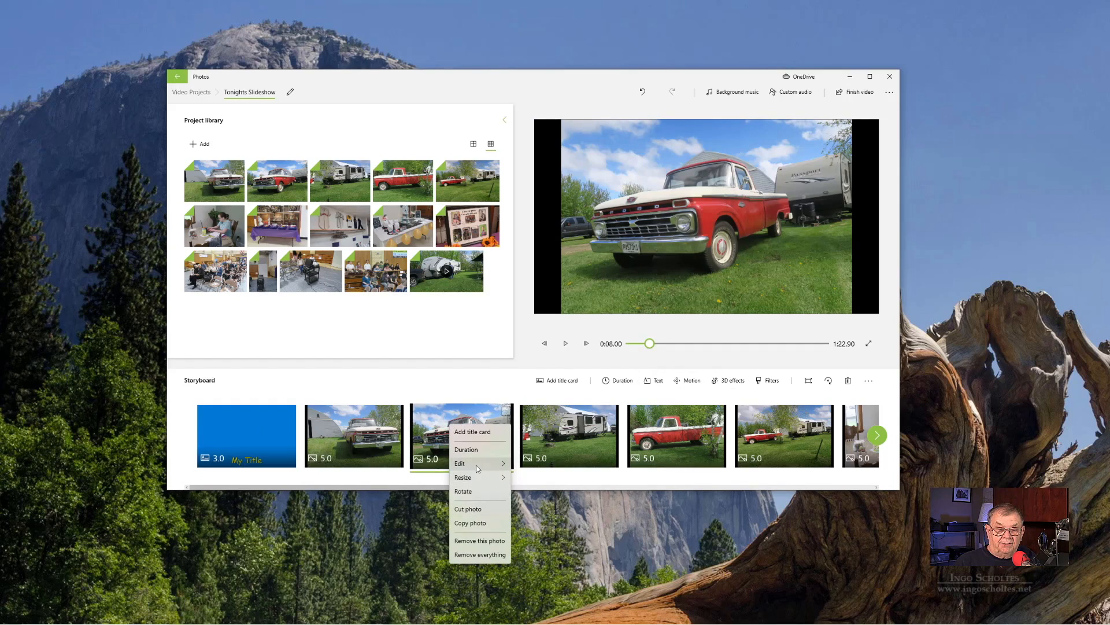
pyautogui.moveTo(478, 466)
pyautogui.click(519, 469)
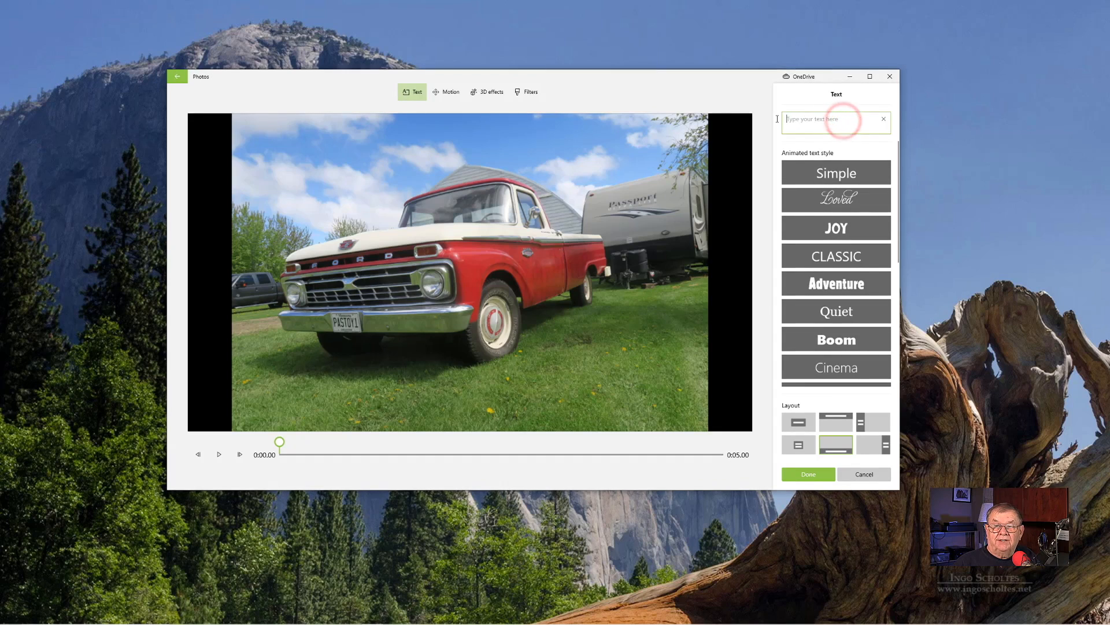
pyautogui.write('Ny')
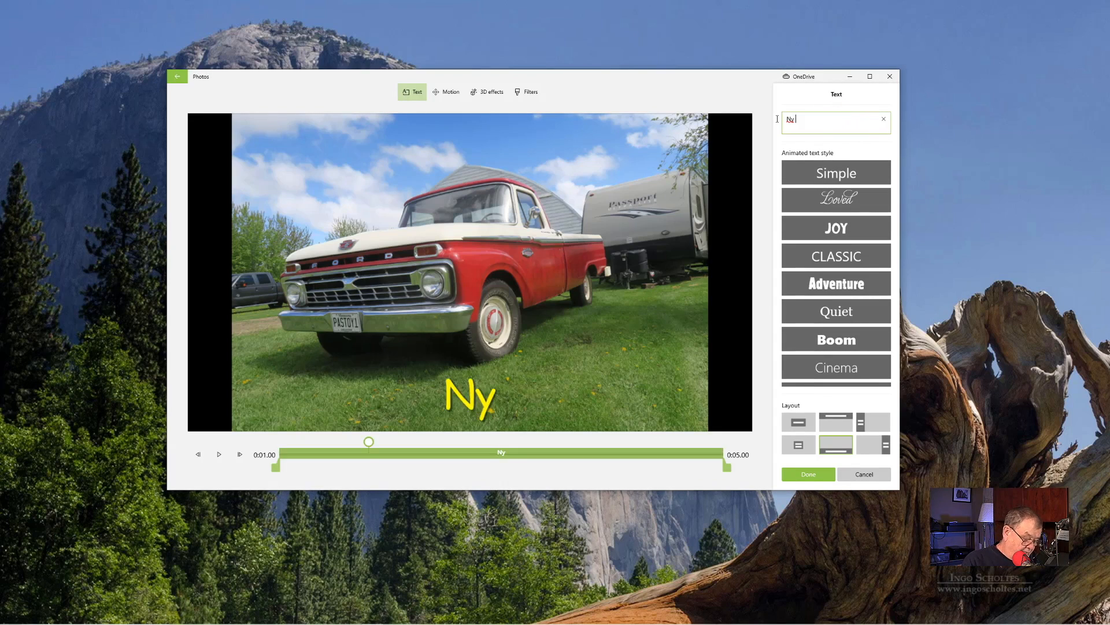
pyautogui.write(' Truck')
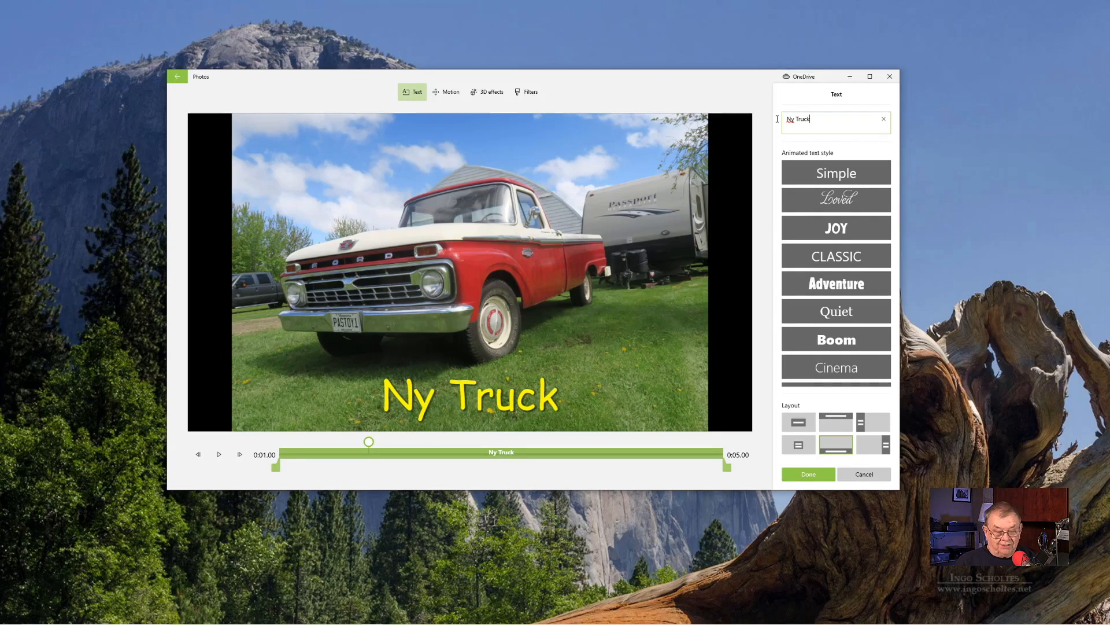
pyautogui.click(791, 119)
pyautogui.press('BackSpace')
pyautogui.write('M')
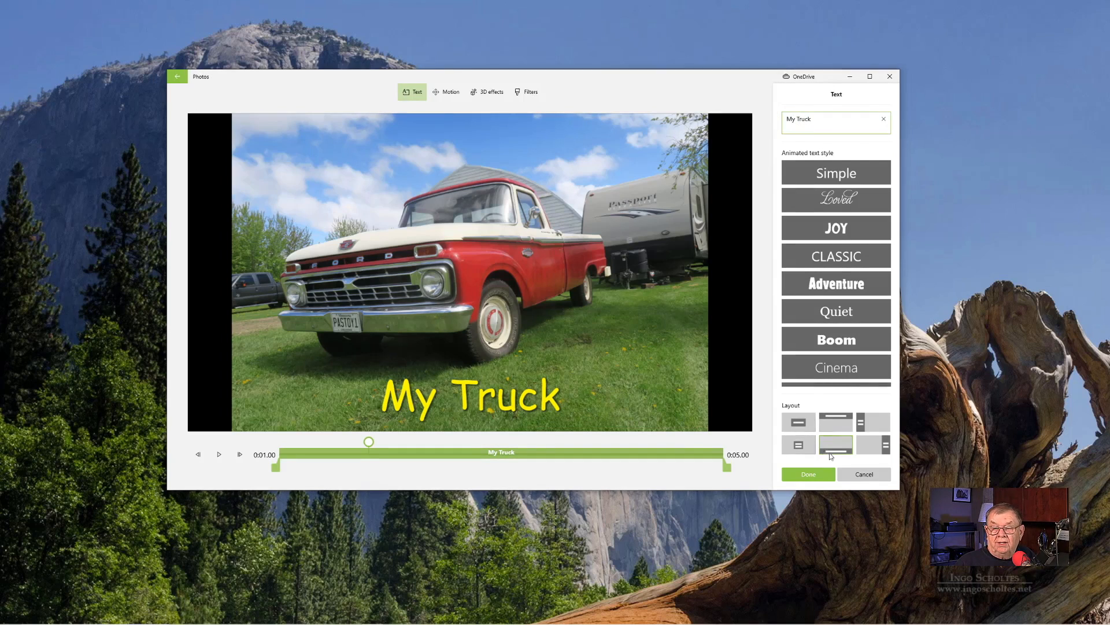
pyautogui.click(813, 474)
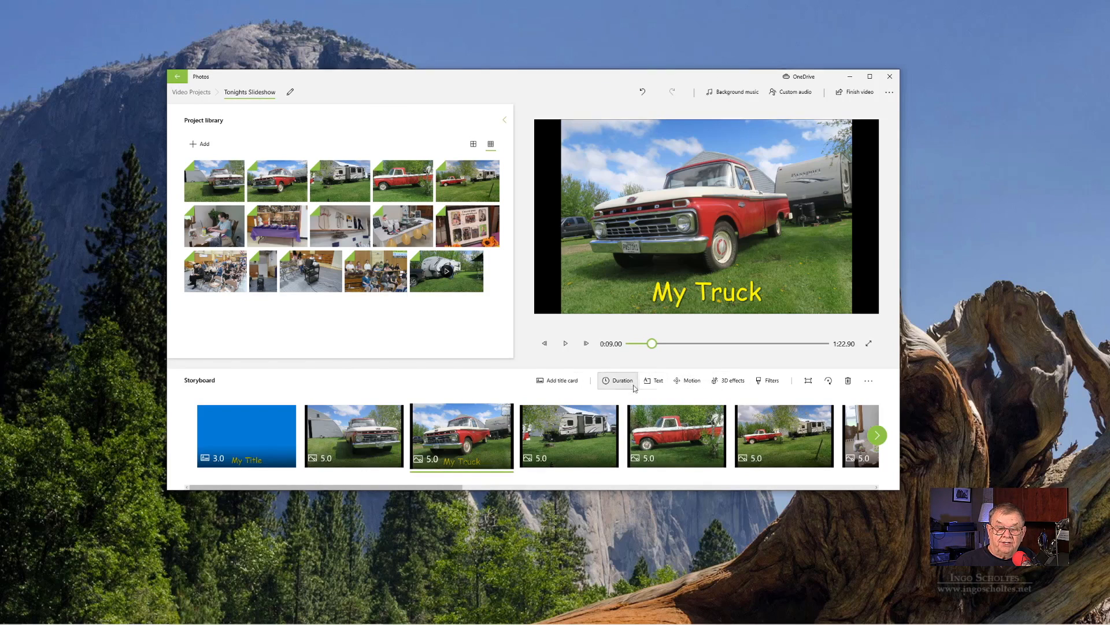
# Apply the Zoom out left motion to the "My Truck" photo, and preview the slideshow from the photo before it
pyautogui.click(690, 380)
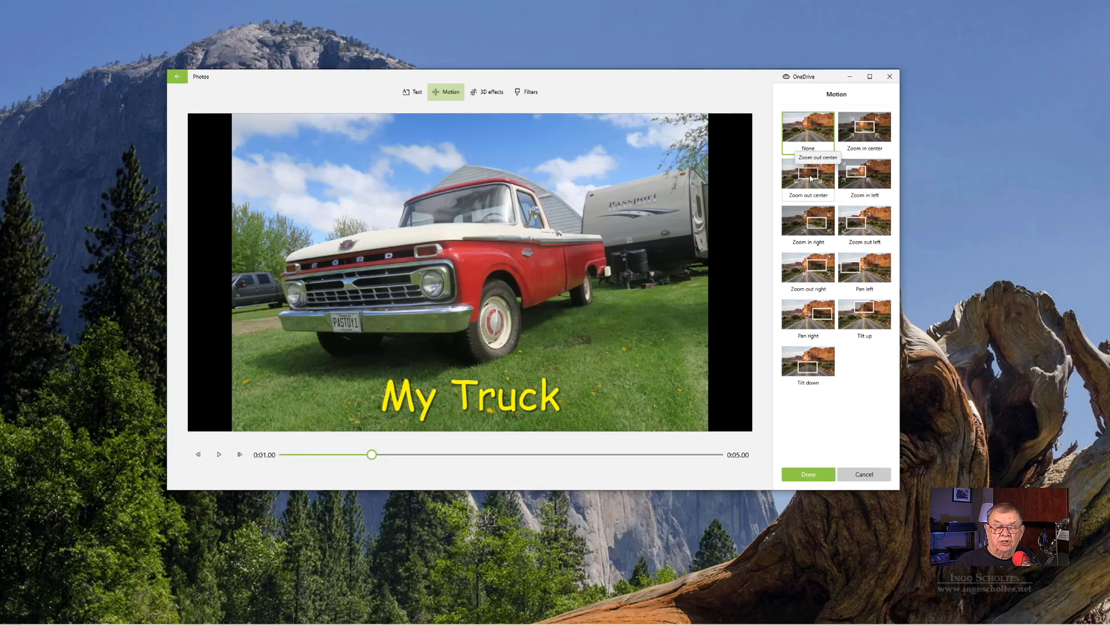
pyautogui.click(858, 223)
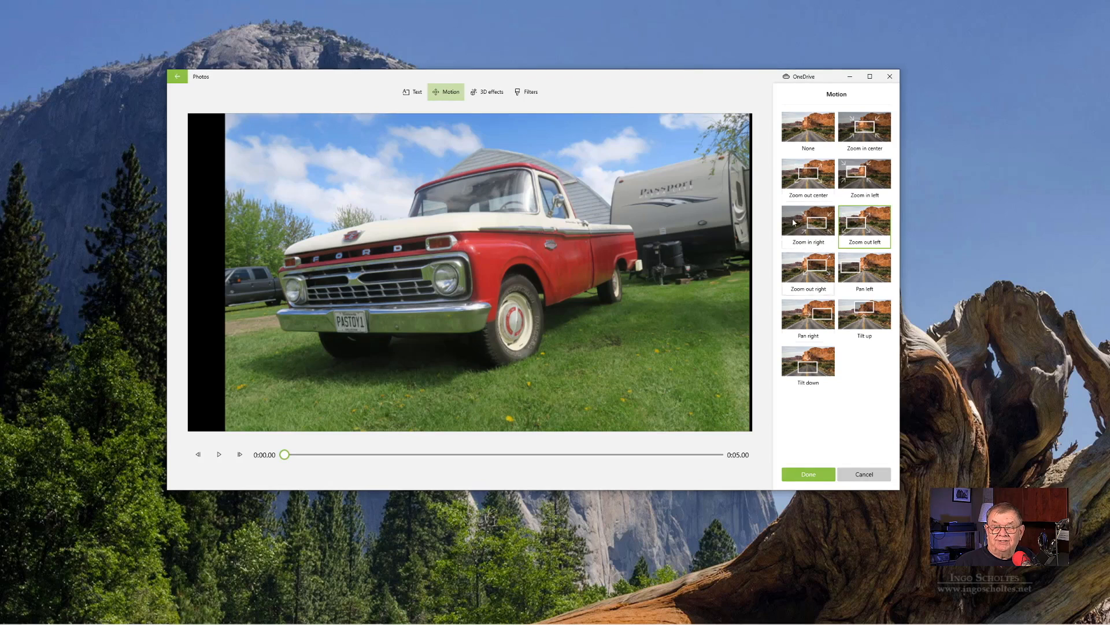
pyautogui.click(797, 474)
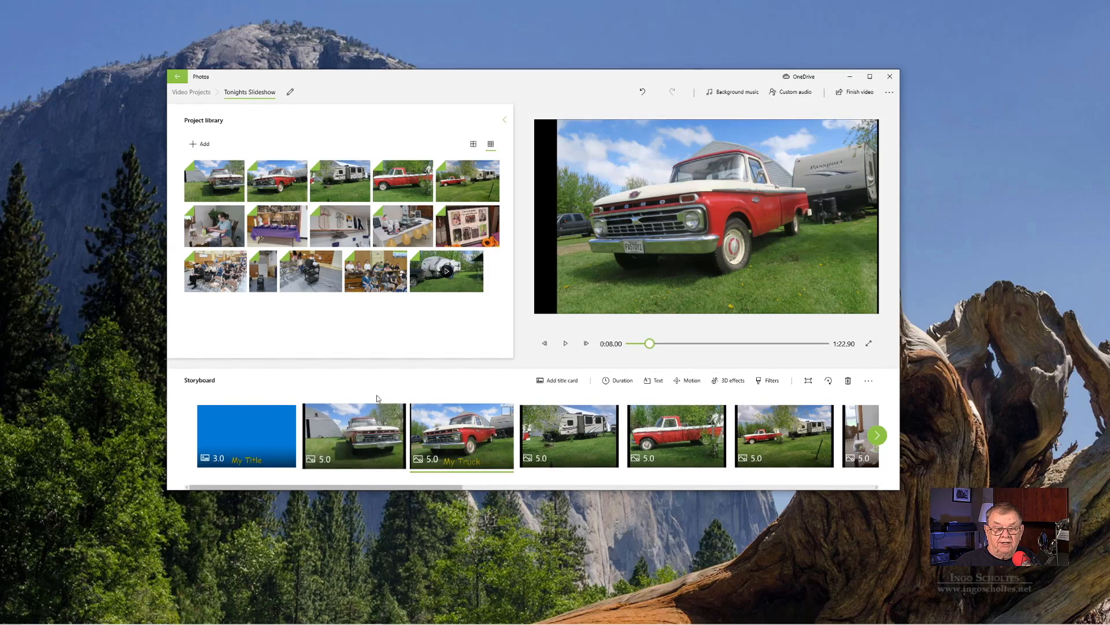
pyautogui.click(370, 413)
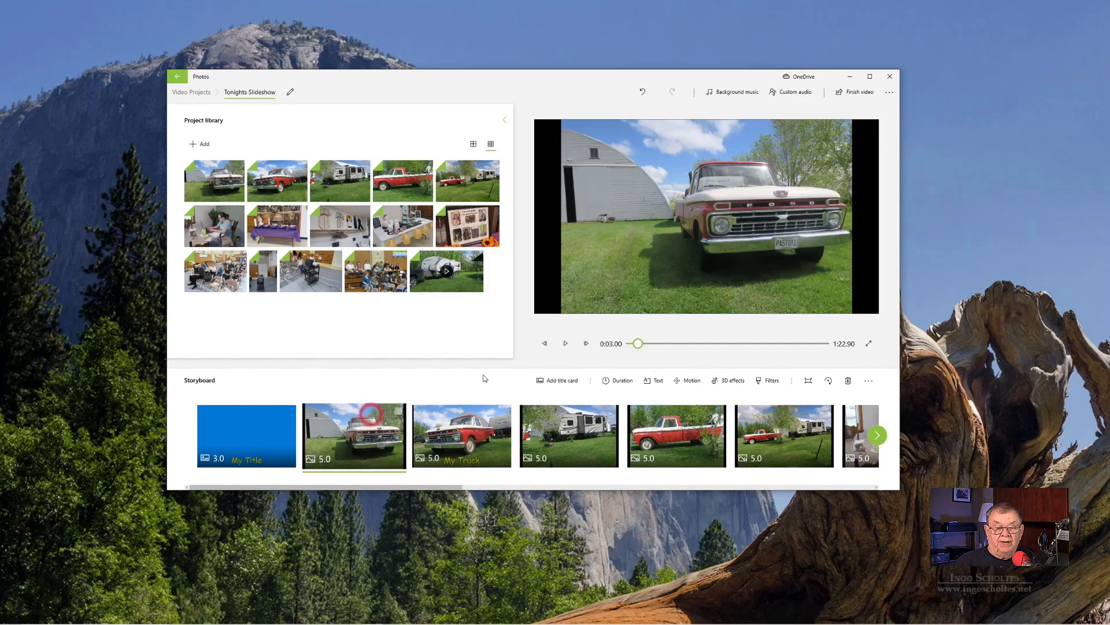
pyautogui.click(566, 343)
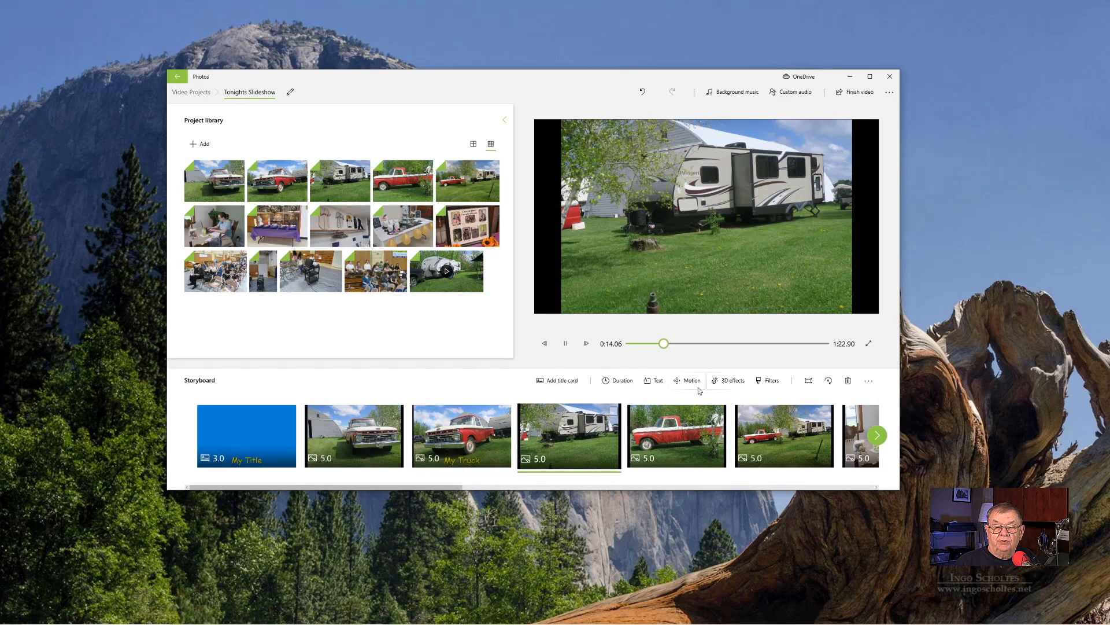
# Add the Explosion 3D effect beside the front of the trailer in the camper photo, and play the slideshow to preview it
pyautogui.click(735, 380)
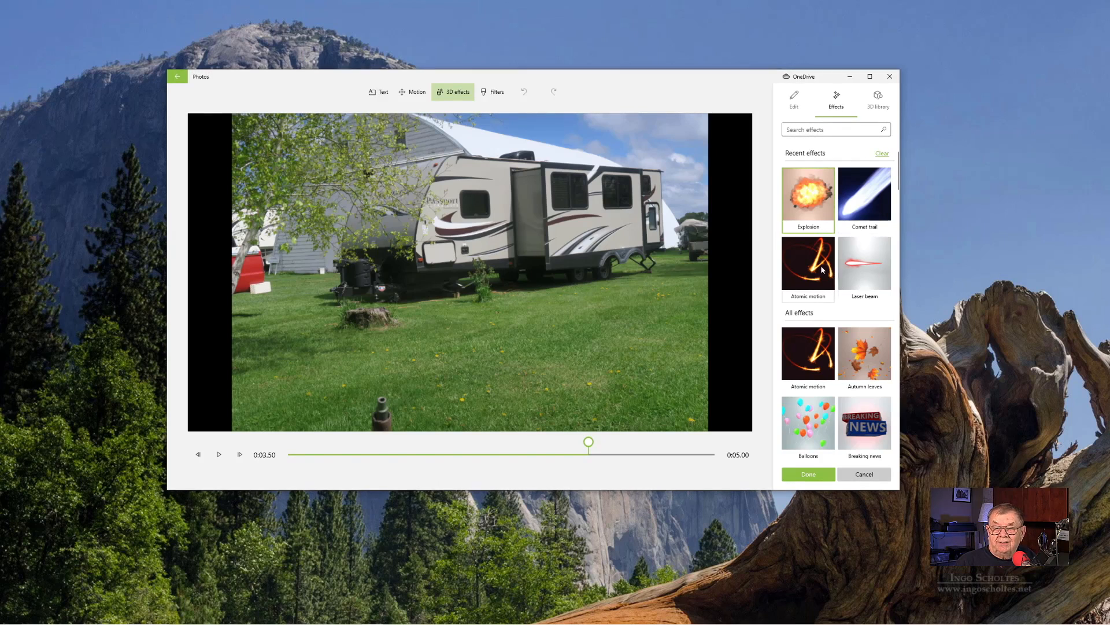
pyautogui.scroll(-5, 811, 267)
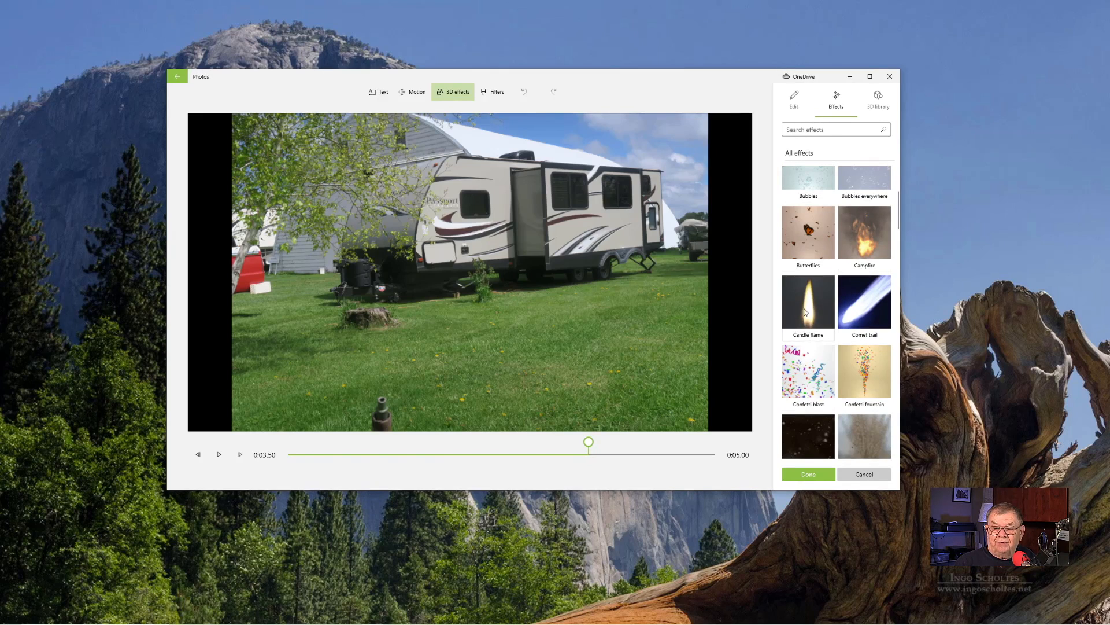
pyautogui.scroll(-5, 810, 319)
pyautogui.scroll(5, 797, 287)
pyautogui.scroll(-3, 797, 288)
pyautogui.scroll(8, 797, 288)
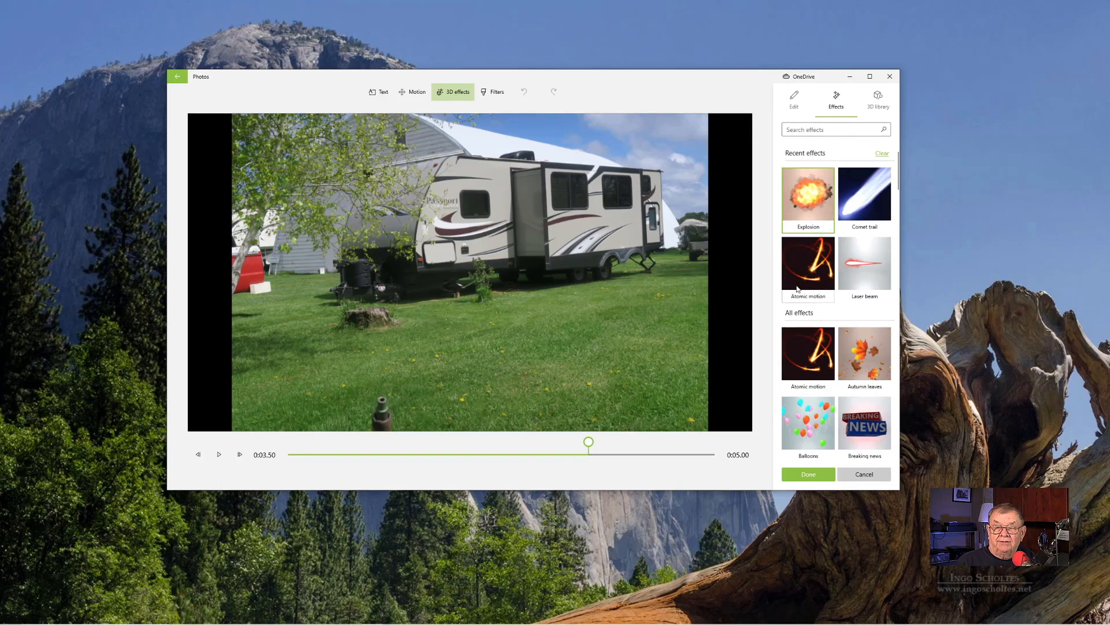
pyautogui.click(810, 205)
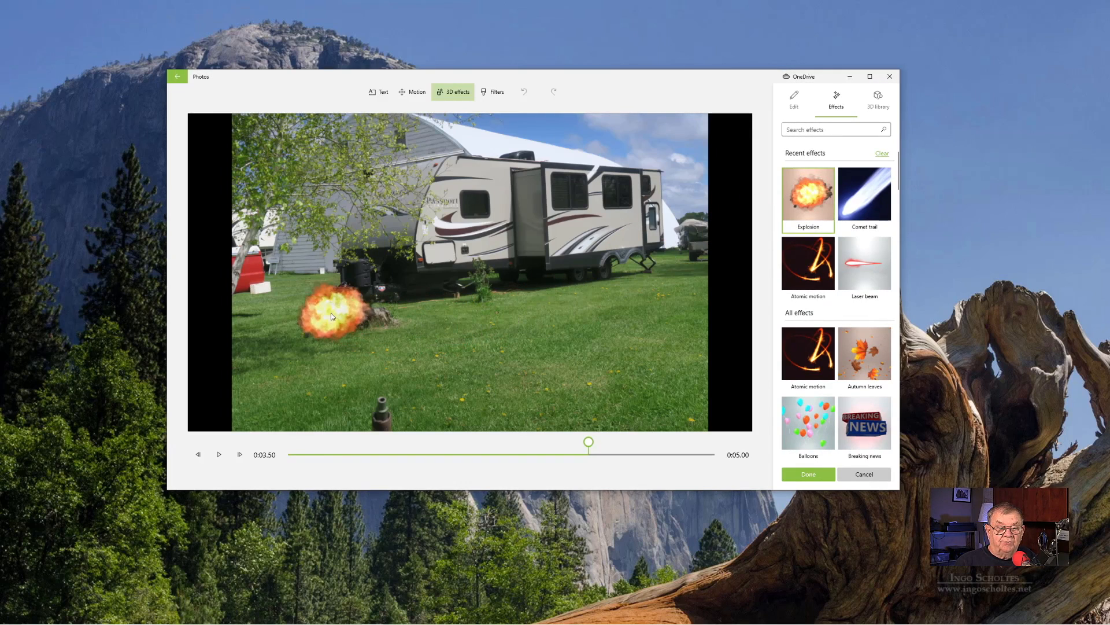
pyautogui.click(331, 321)
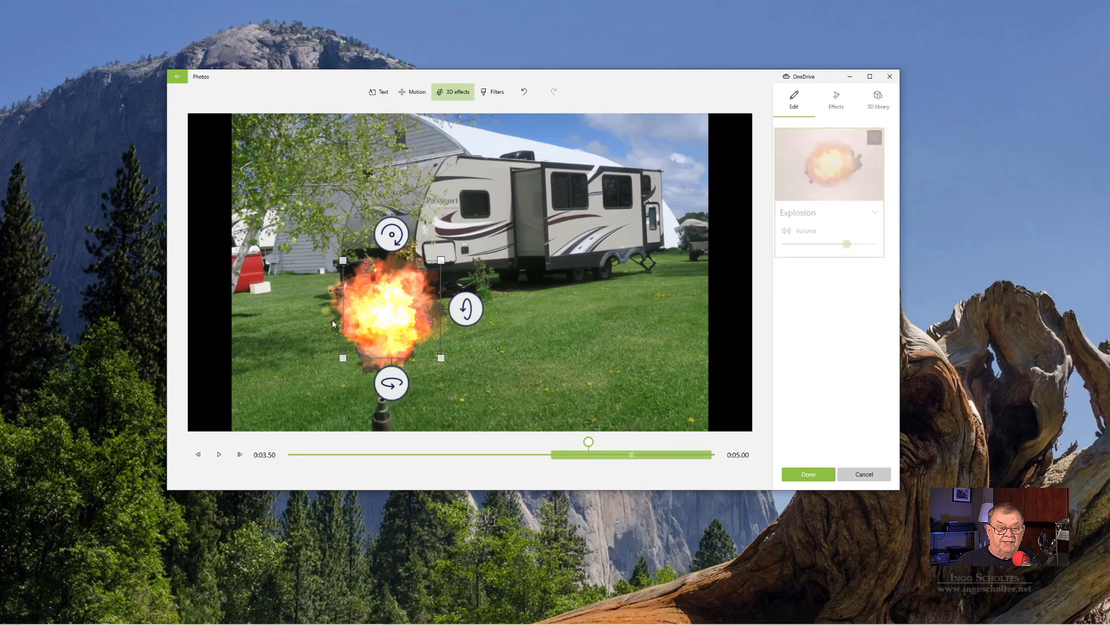
pyautogui.moveTo(387, 385)
pyautogui.mouseDown()
pyautogui.moveTo(613, 384)
pyautogui.moveTo(413, 384)
pyautogui.moveTo(385, 356)
pyautogui.mouseUp()
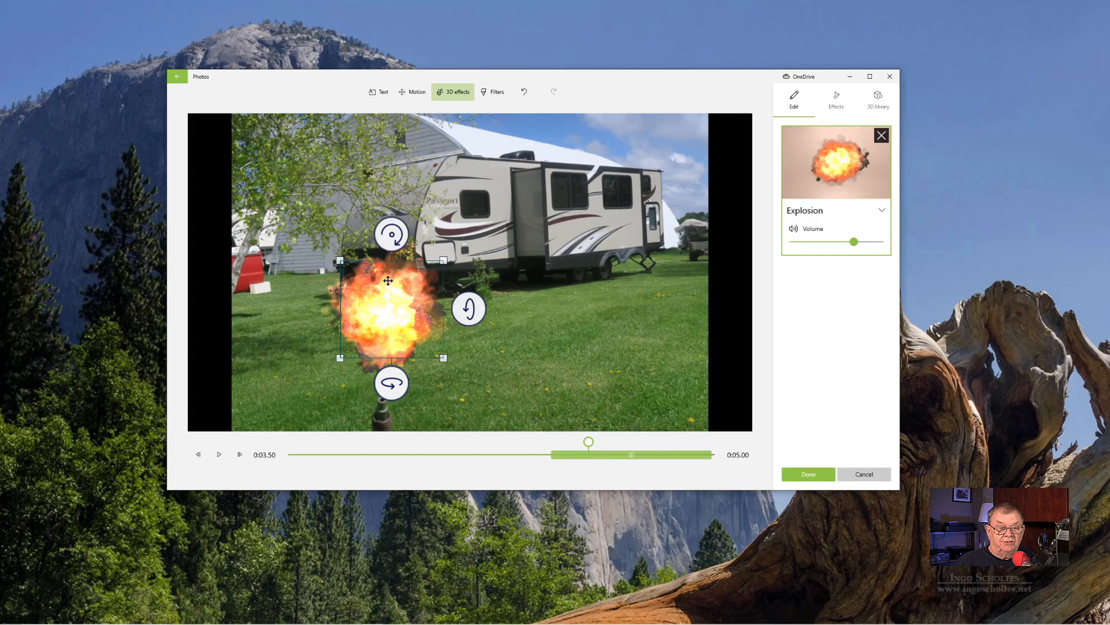
pyautogui.moveTo(378, 308)
pyautogui.mouseDown()
pyautogui.moveTo(539, 308)
pyautogui.moveTo(403, 315)
pyautogui.moveTo(364, 299)
pyautogui.mouseUp()
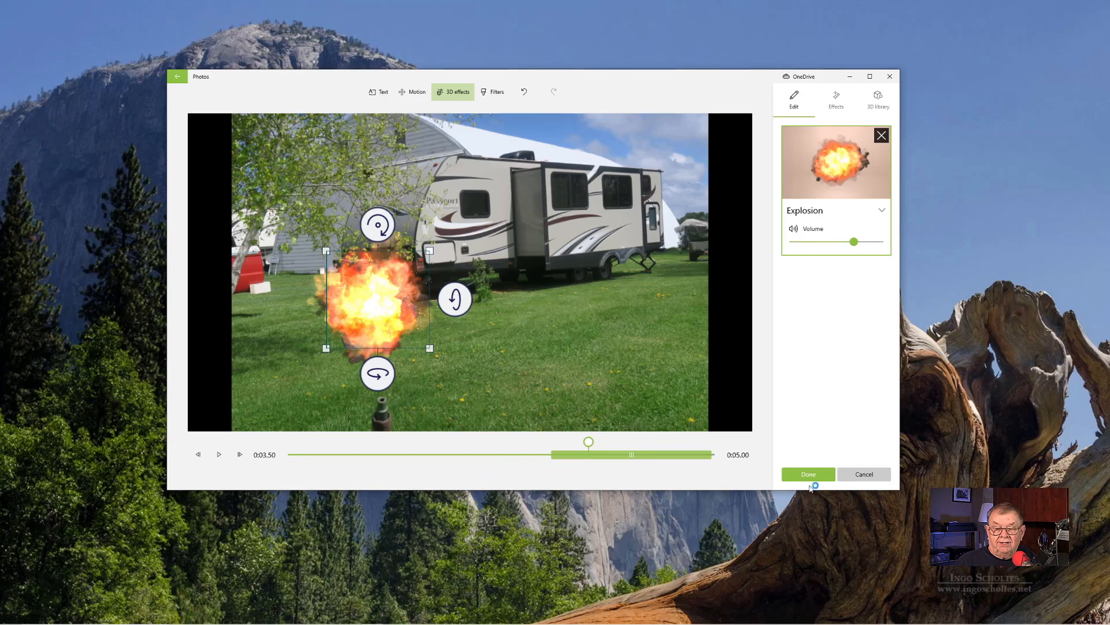
pyautogui.click(801, 474)
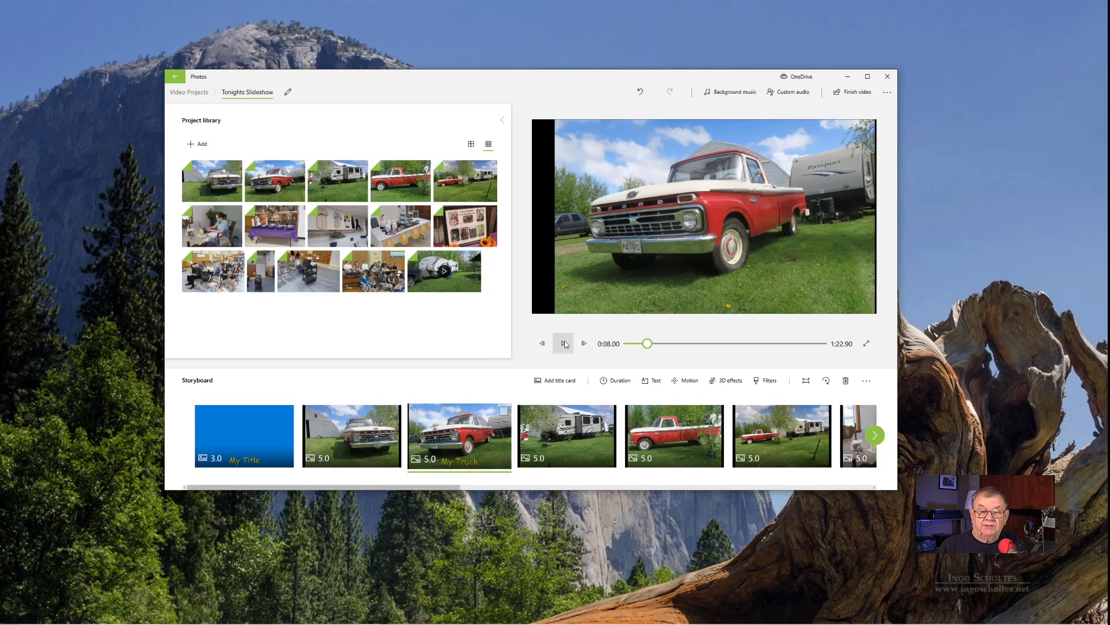
pyautogui.click(564, 345)
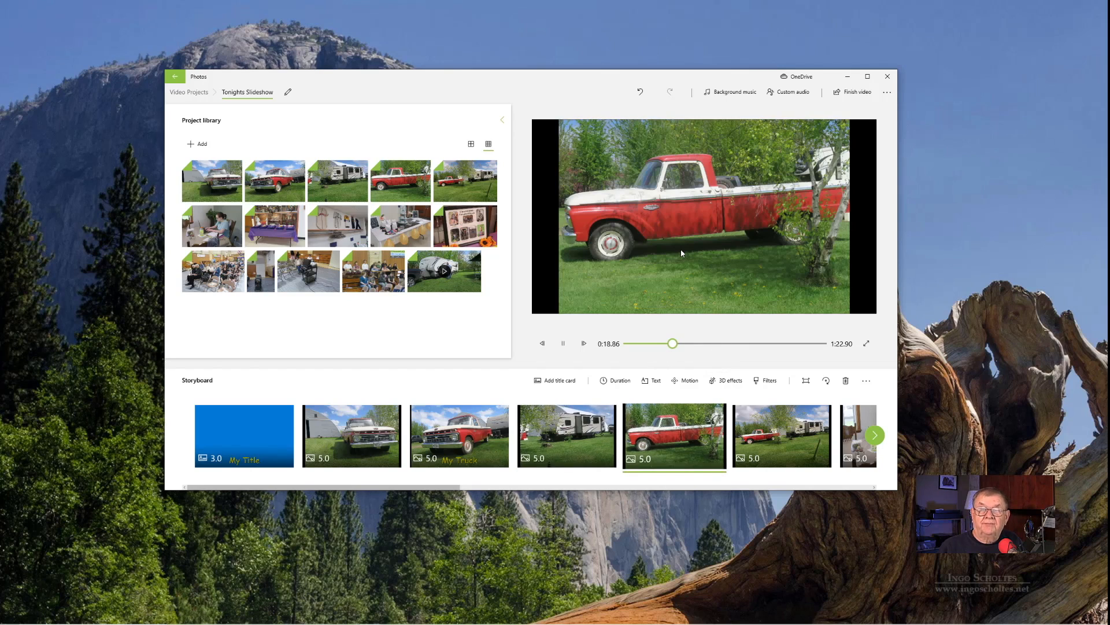
pyautogui.click(564, 344)
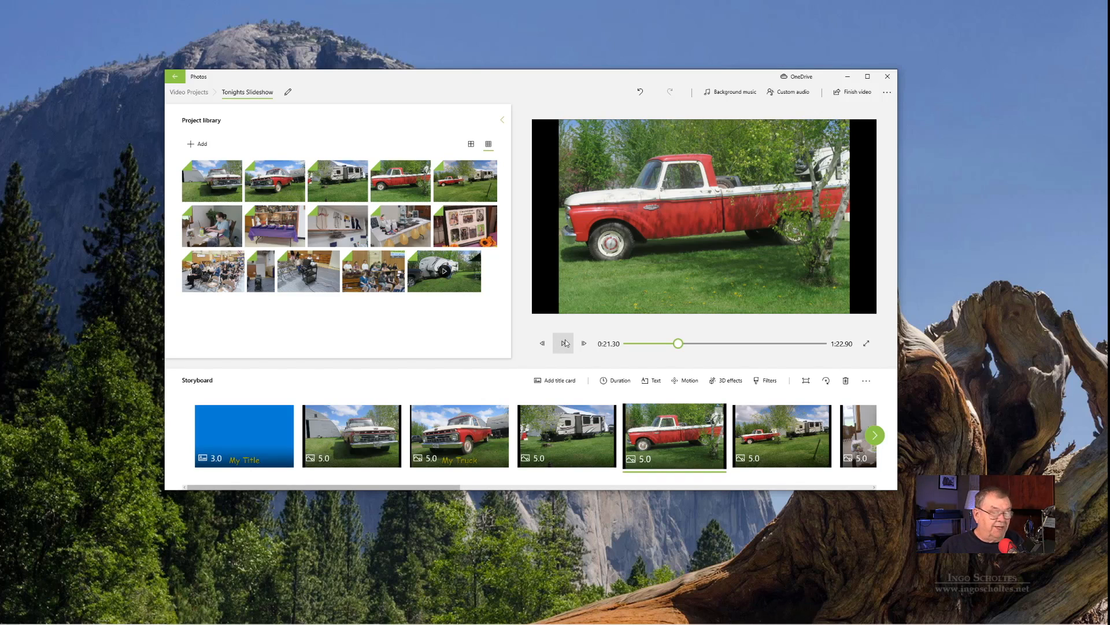
# Try the Denim, Energy, Arcade and Inky filters on the side-view red truck photo, return to Original, and discard the changes
pyautogui.click(765, 381)
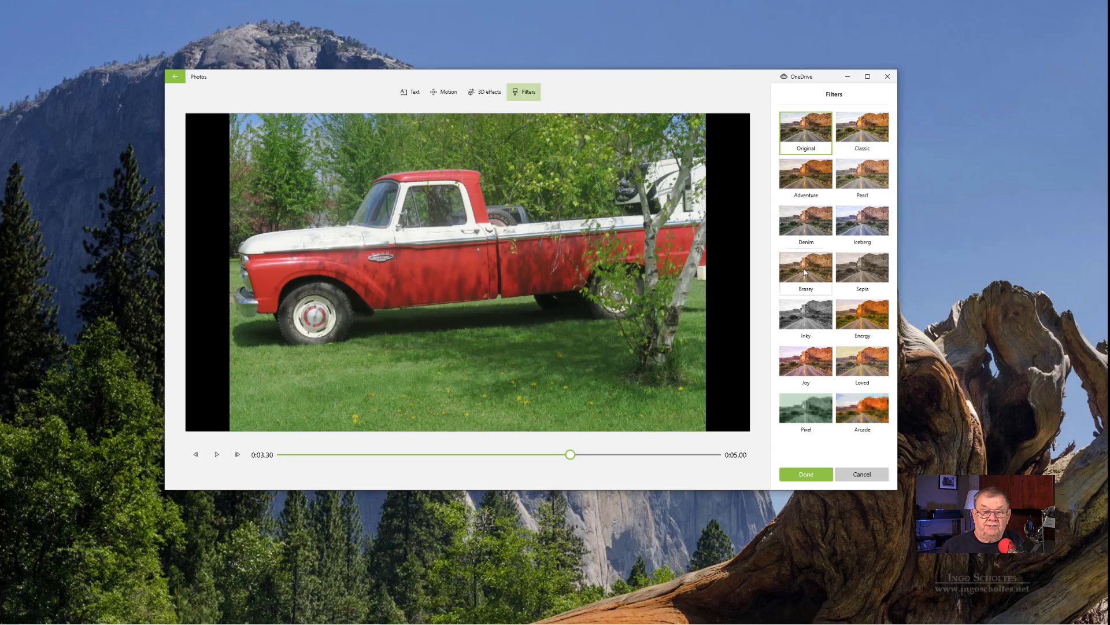
pyautogui.click(817, 231)
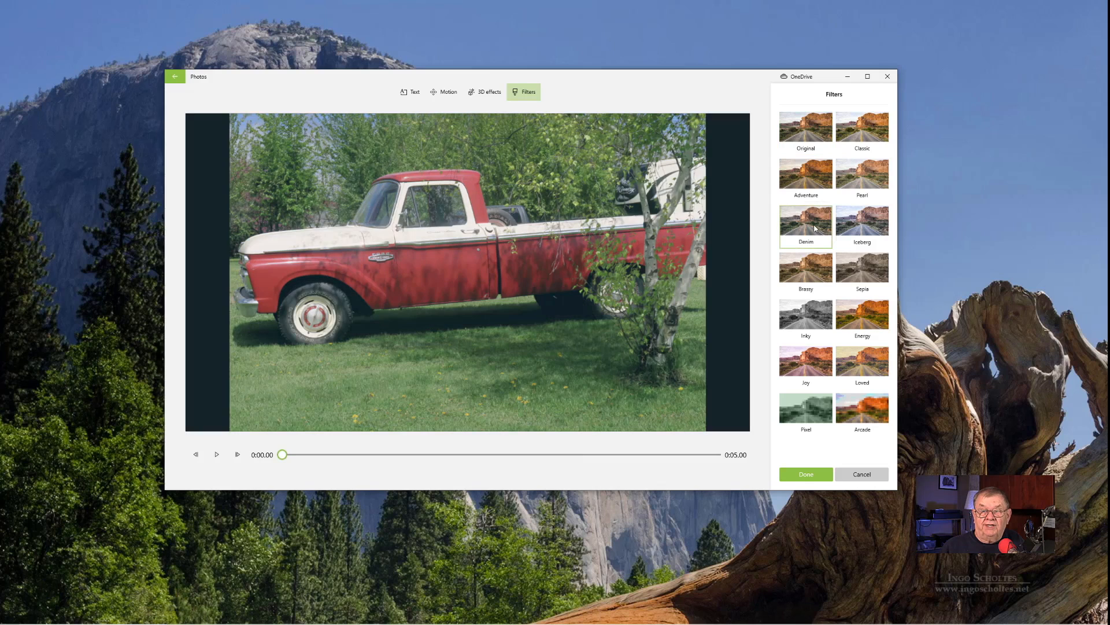
pyautogui.click(876, 318)
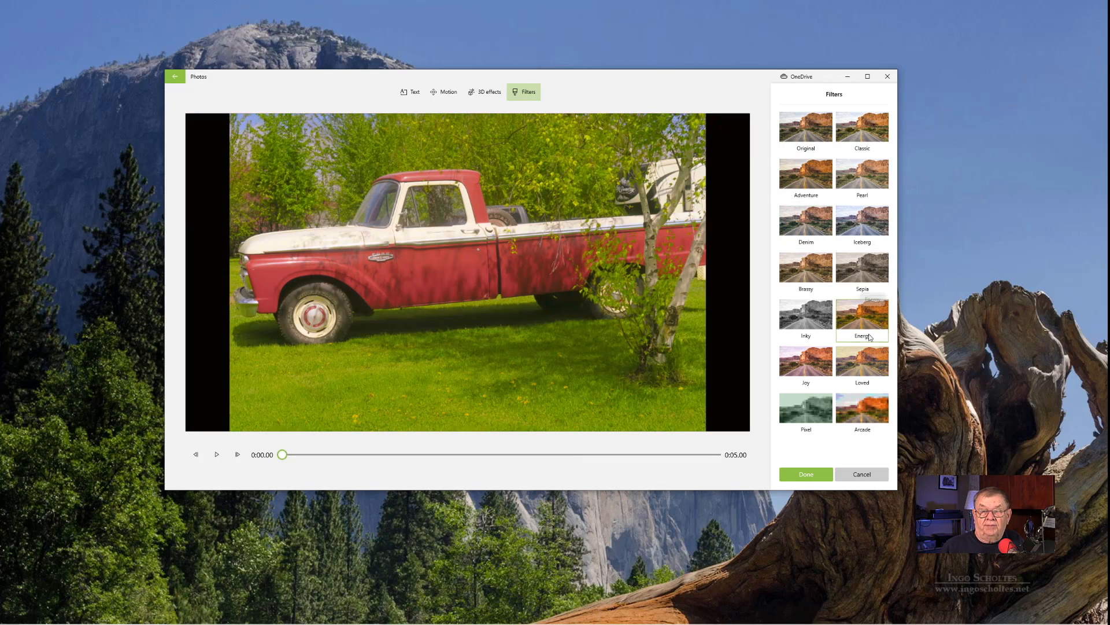
pyautogui.click(860, 406)
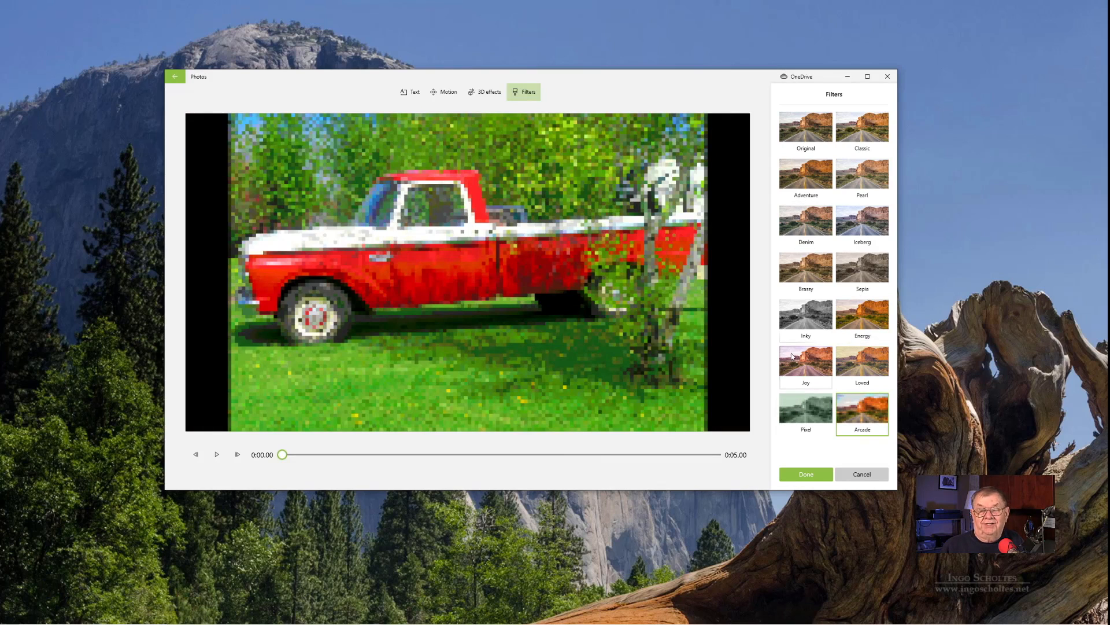
pyautogui.click(796, 321)
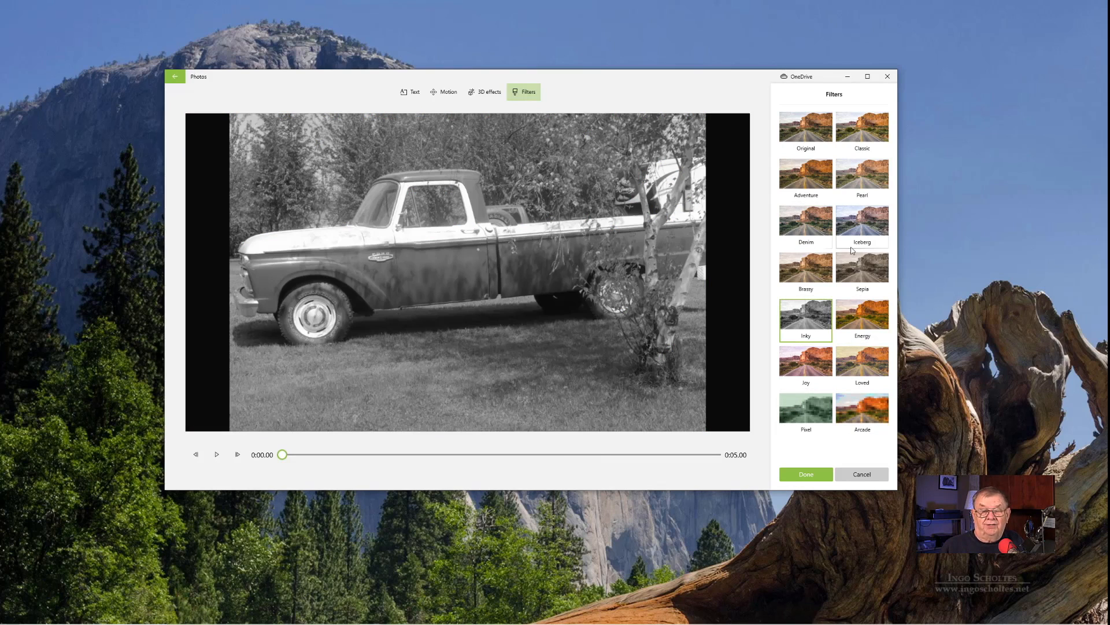
pyautogui.click(807, 128)
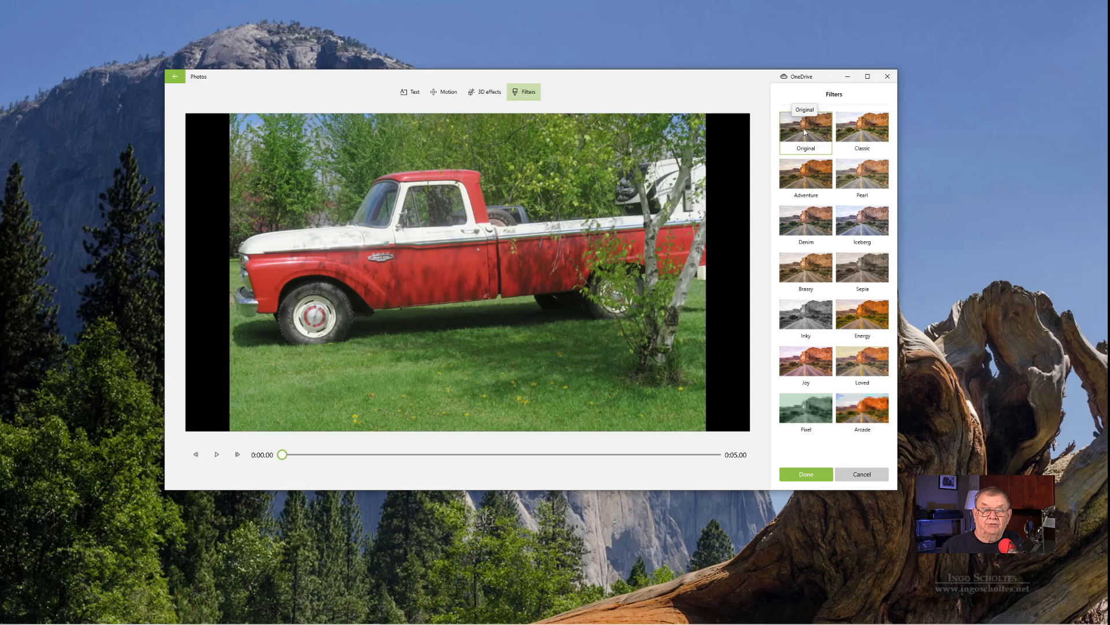
pyautogui.click(870, 475)
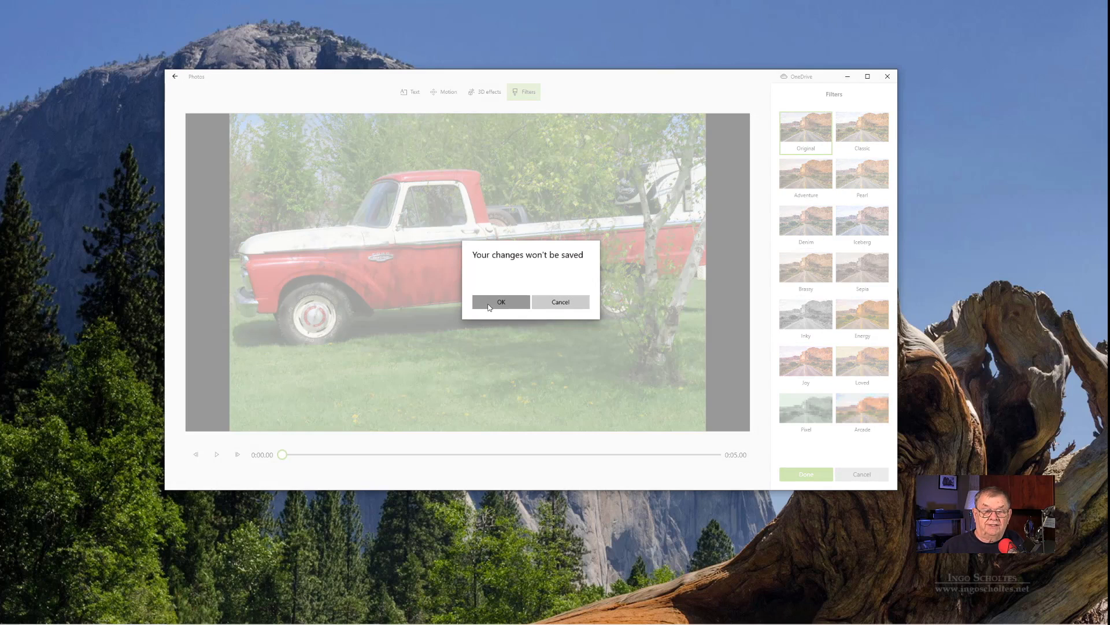
pyautogui.click(501, 302)
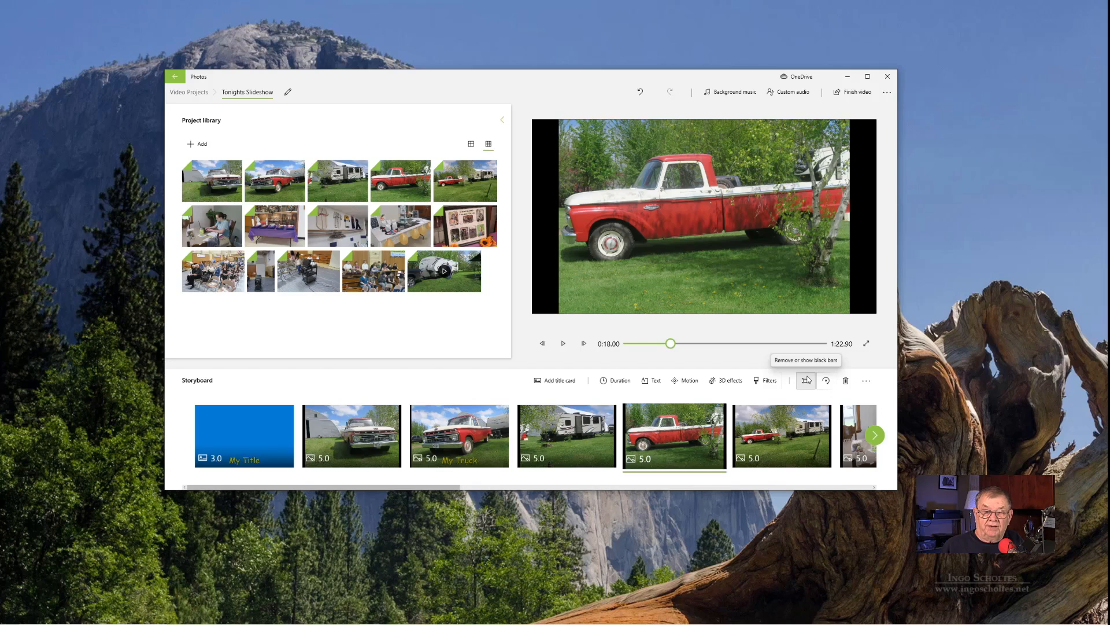
# Remove the black bars from the camper trailer photo in the storyboard
pyautogui.rightClick(570, 436)
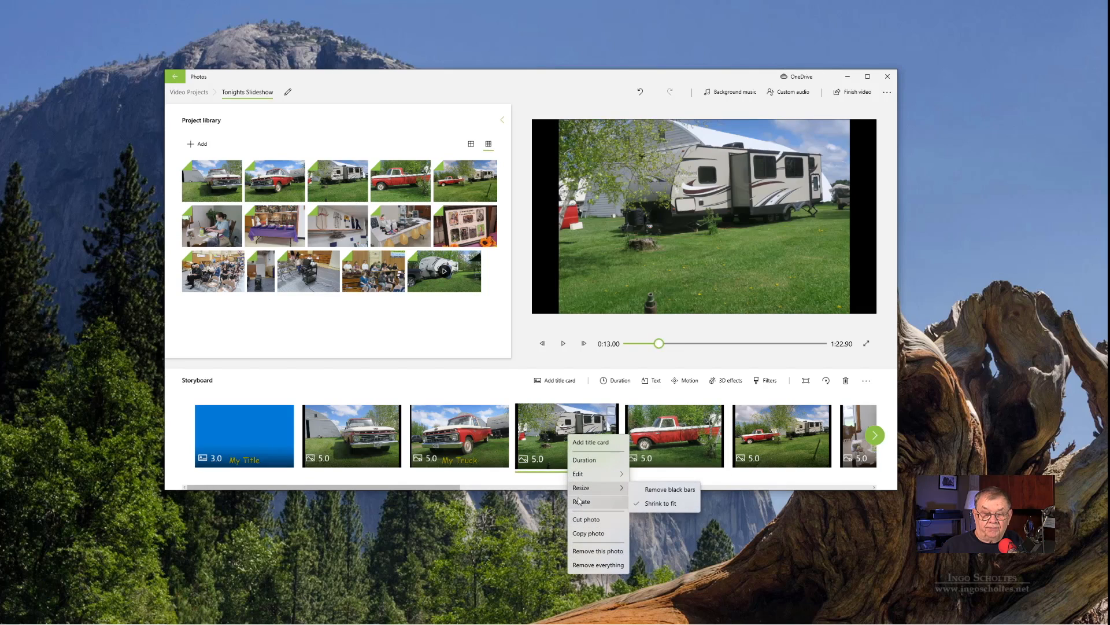
pyautogui.moveTo(582, 491)
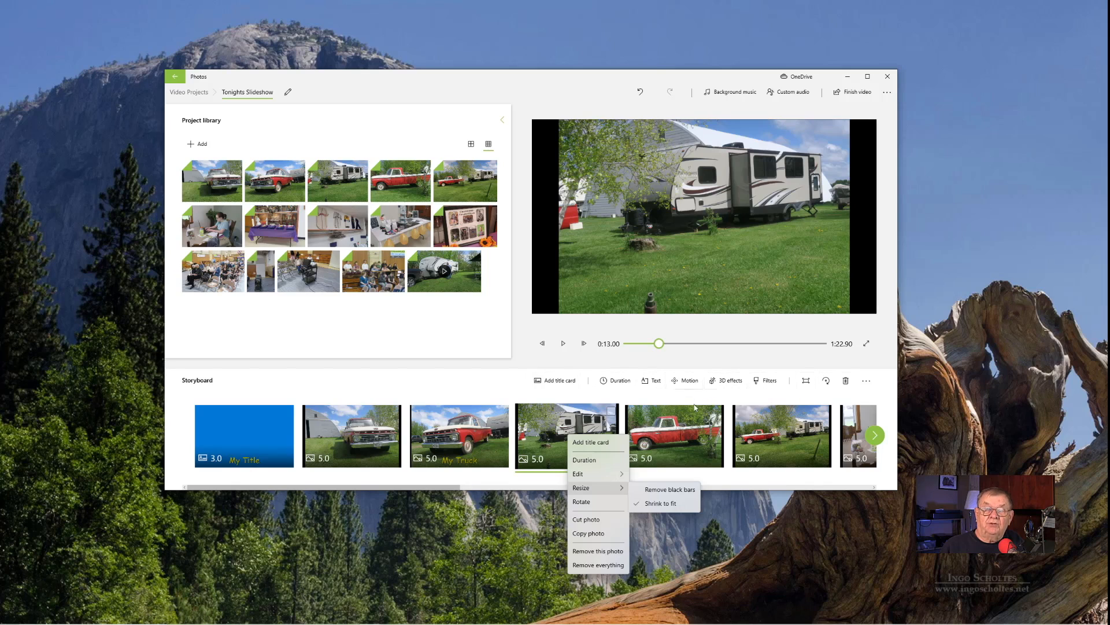
pyautogui.click(813, 382)
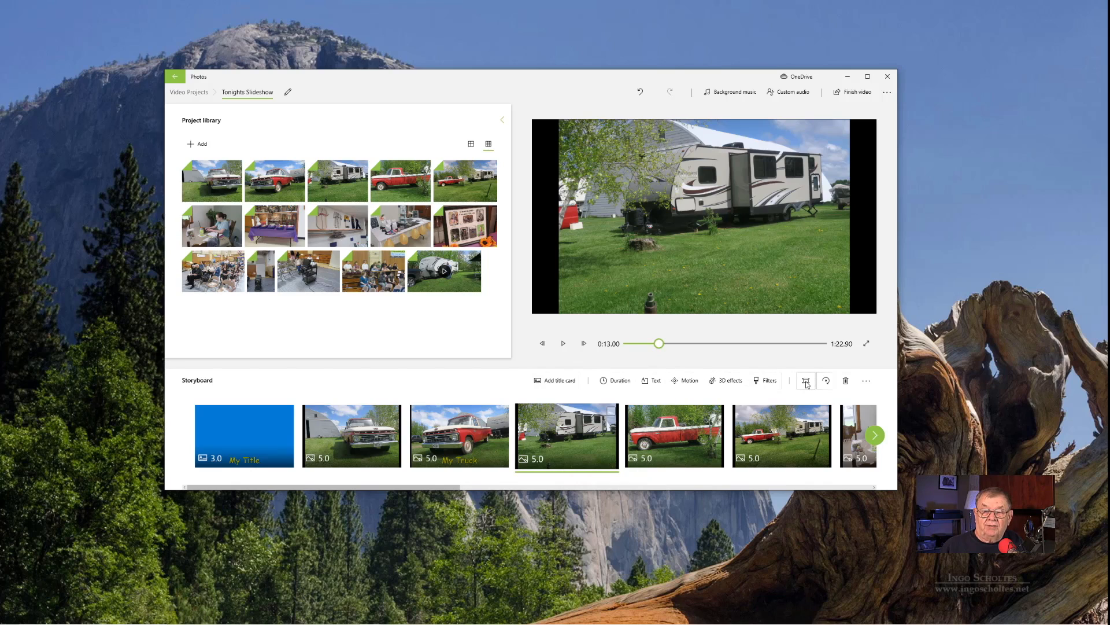
pyautogui.click(807, 383)
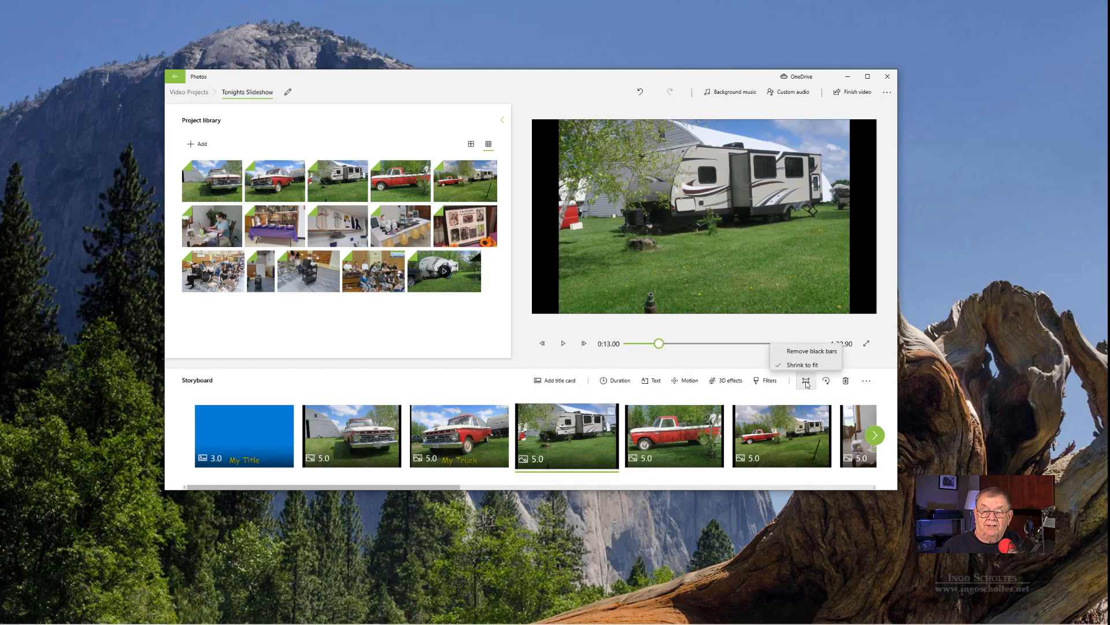
pyautogui.click(799, 347)
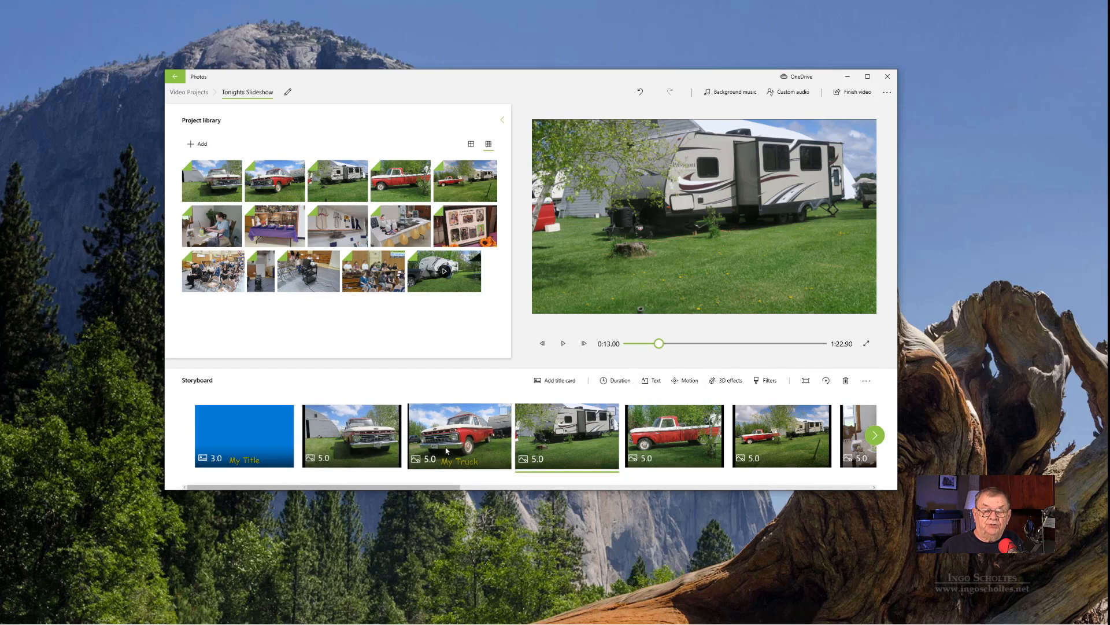
# Remove the black bars from the first red truck photo, directly after the title card
pyautogui.click(356, 445)
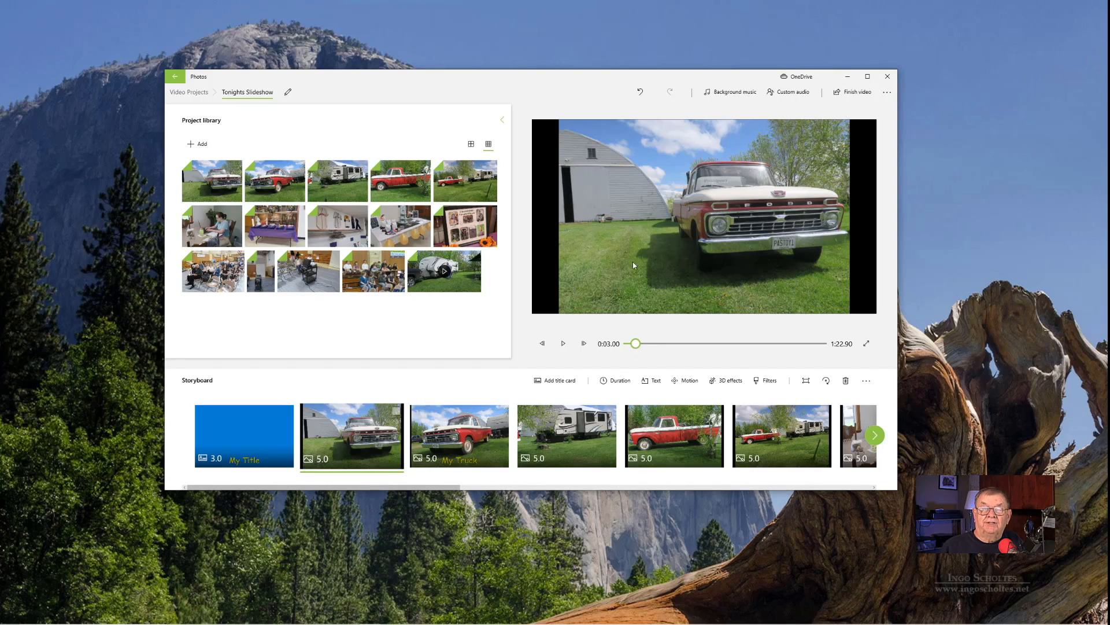
pyautogui.click(806, 381)
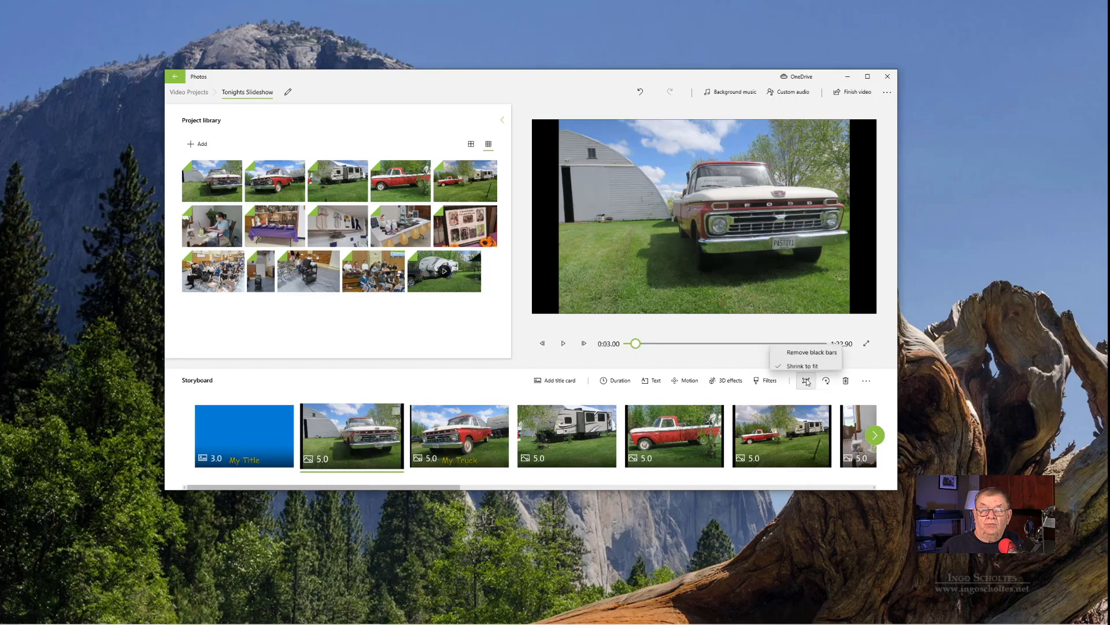
pyautogui.click(796, 352)
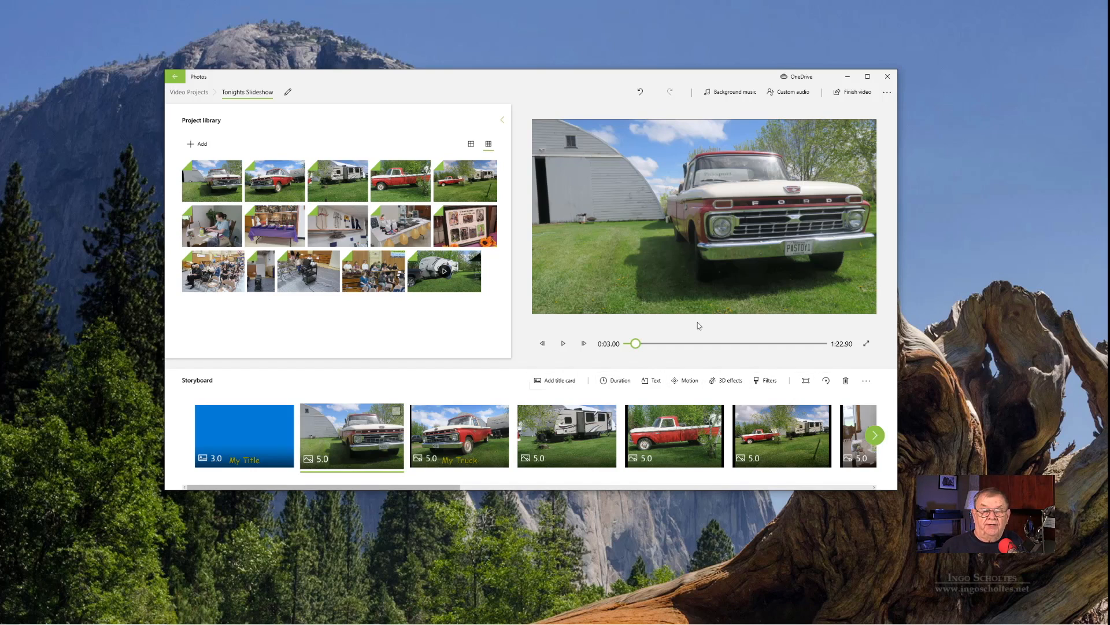
# Remove the black bars from the "My Truck" photo in the storyboard
pyautogui.rightClick(459, 431)
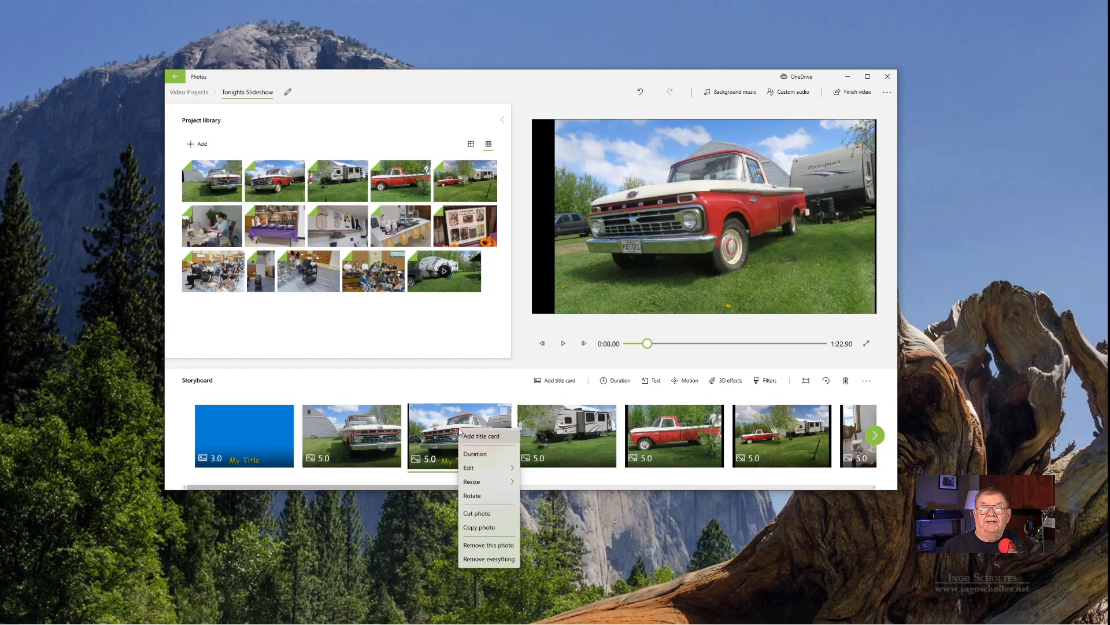
pyautogui.press('Down')
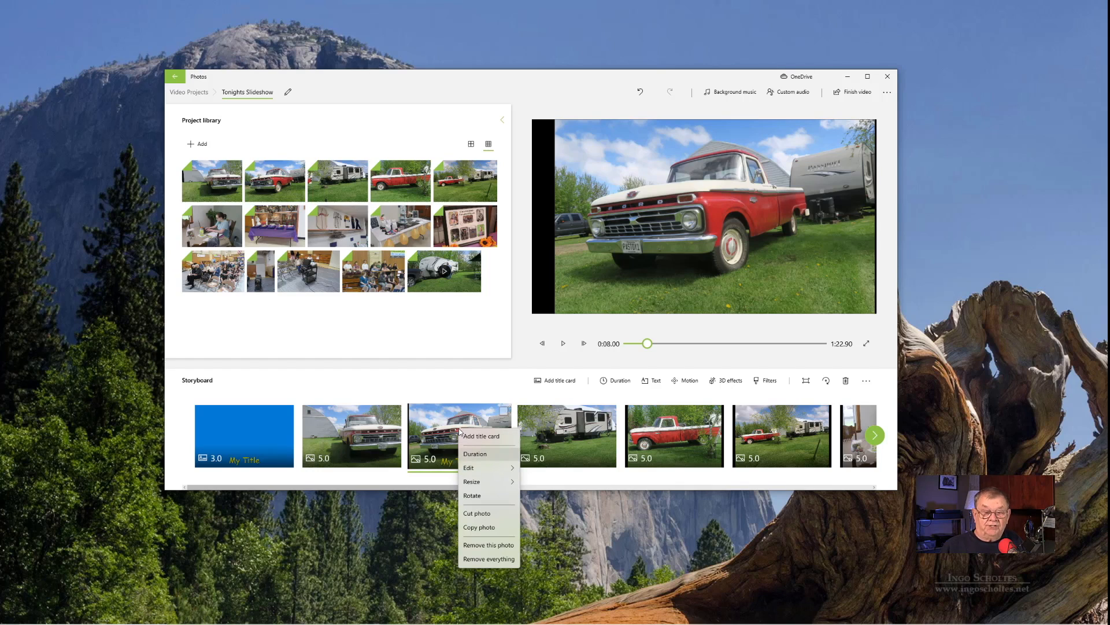
pyautogui.press('Down')
pyautogui.press('Right')
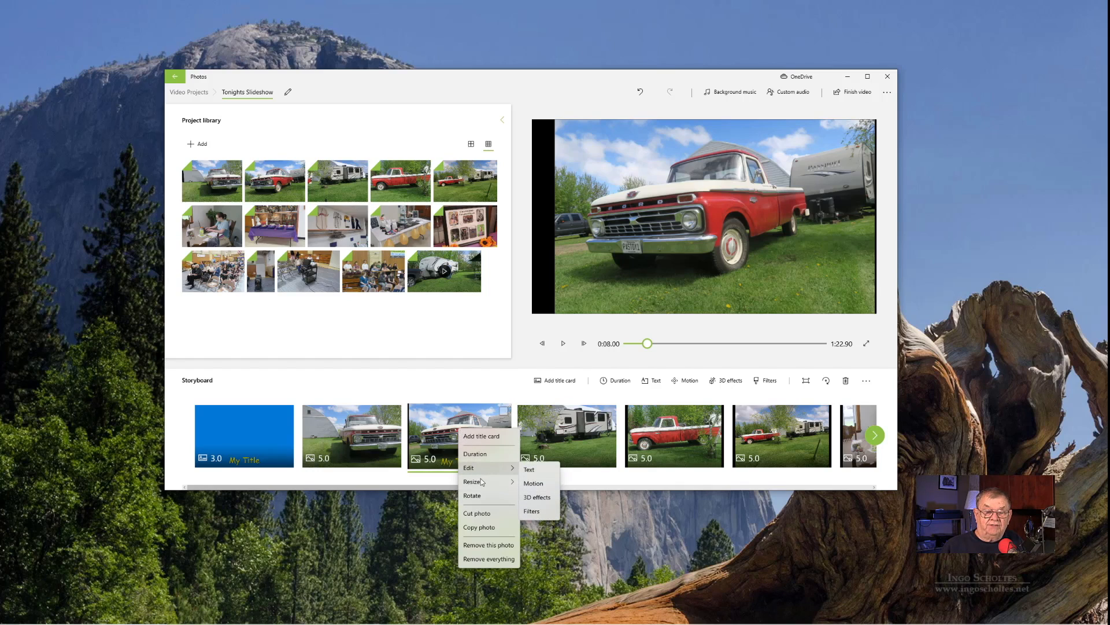
pyautogui.moveTo(481, 481)
pyautogui.click(538, 483)
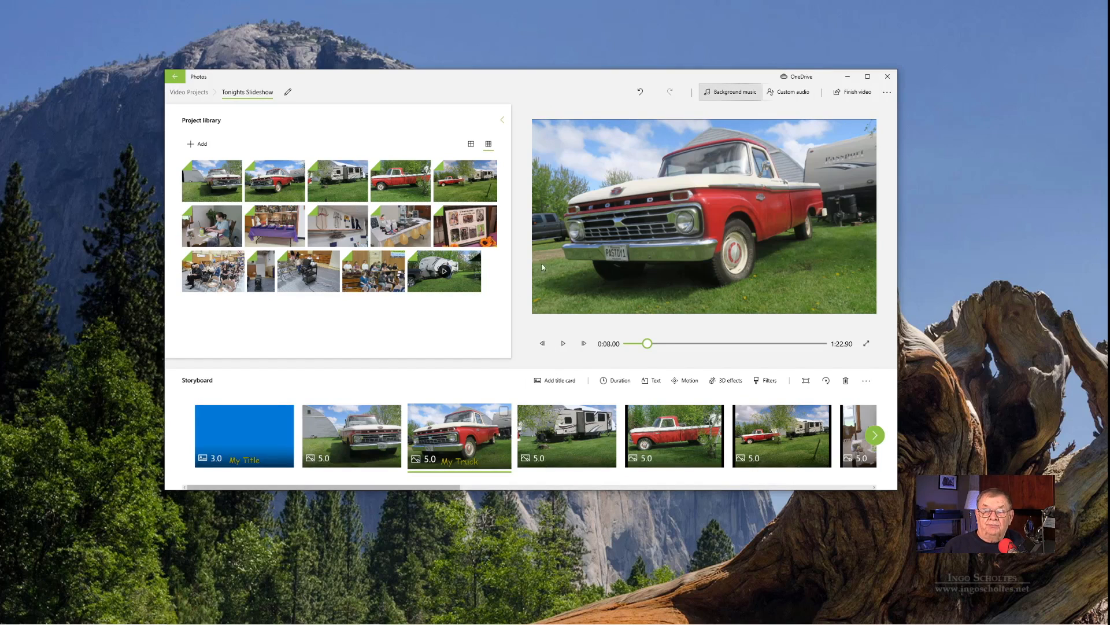
# Listen to a preview of the TV Tune background music track, and cancel the music selection
pyautogui.click(718, 93)
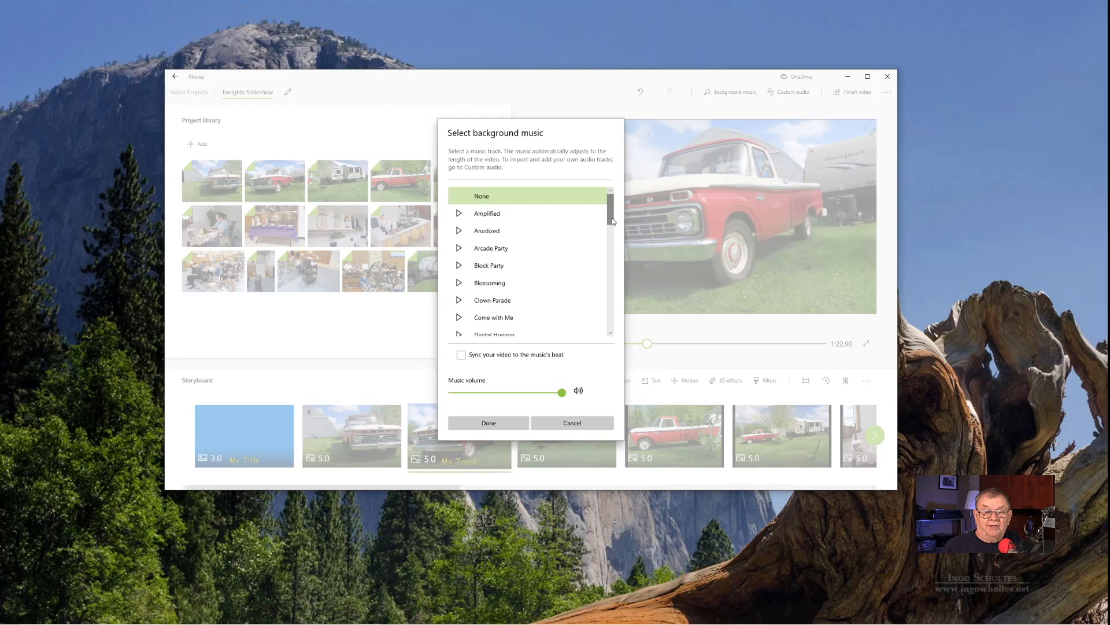
pyautogui.scroll(-10, 612, 219)
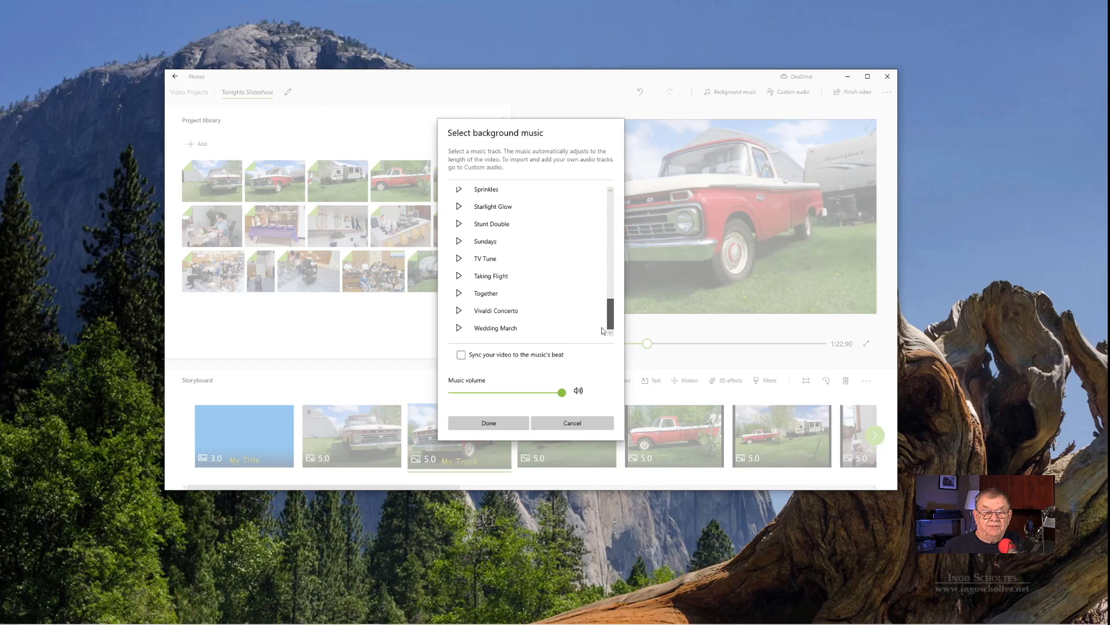
pyautogui.click(481, 258)
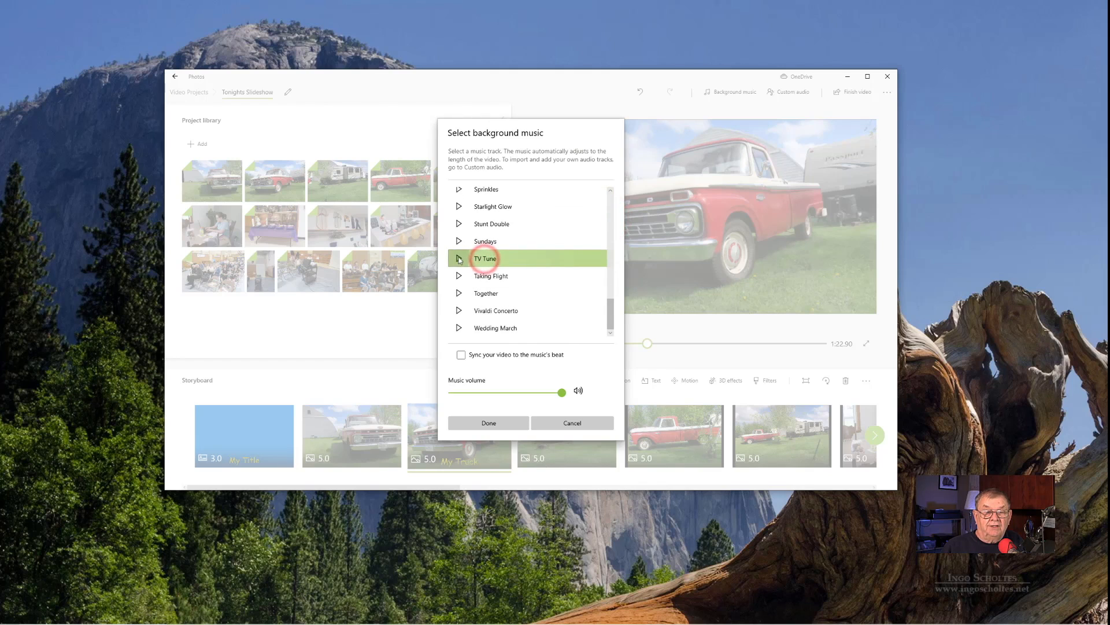
pyautogui.click(457, 258)
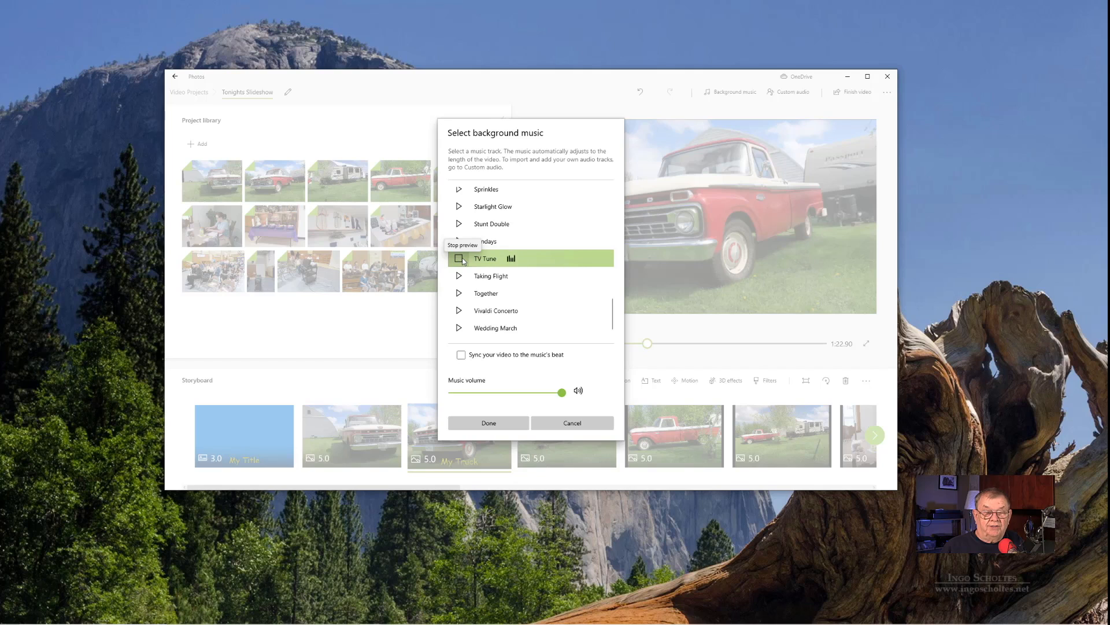
pyautogui.click(460, 260)
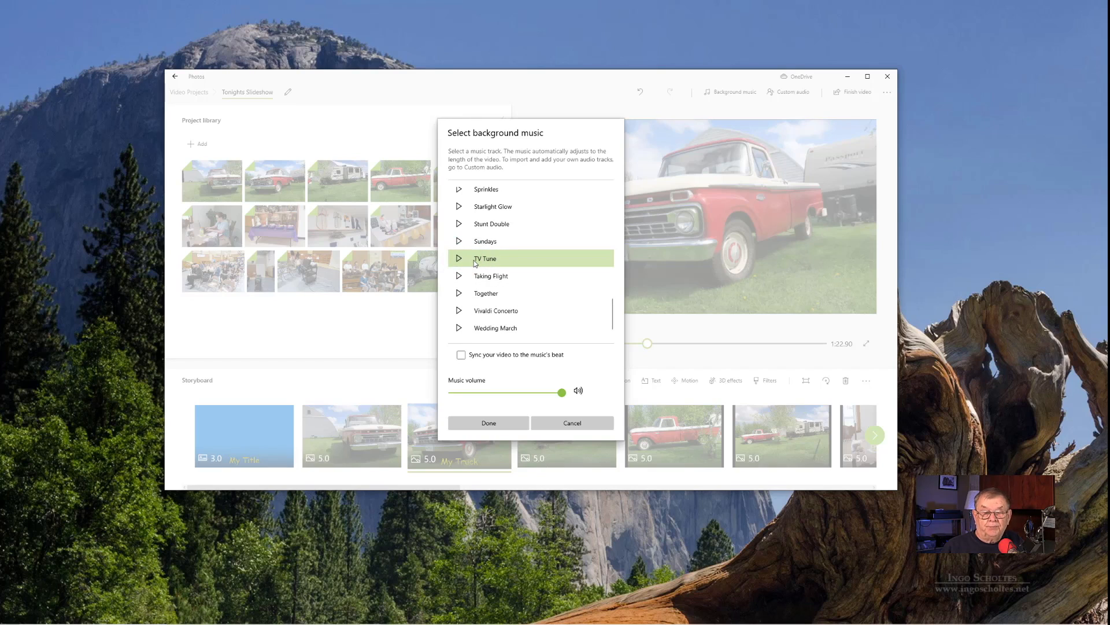
pyautogui.click(548, 424)
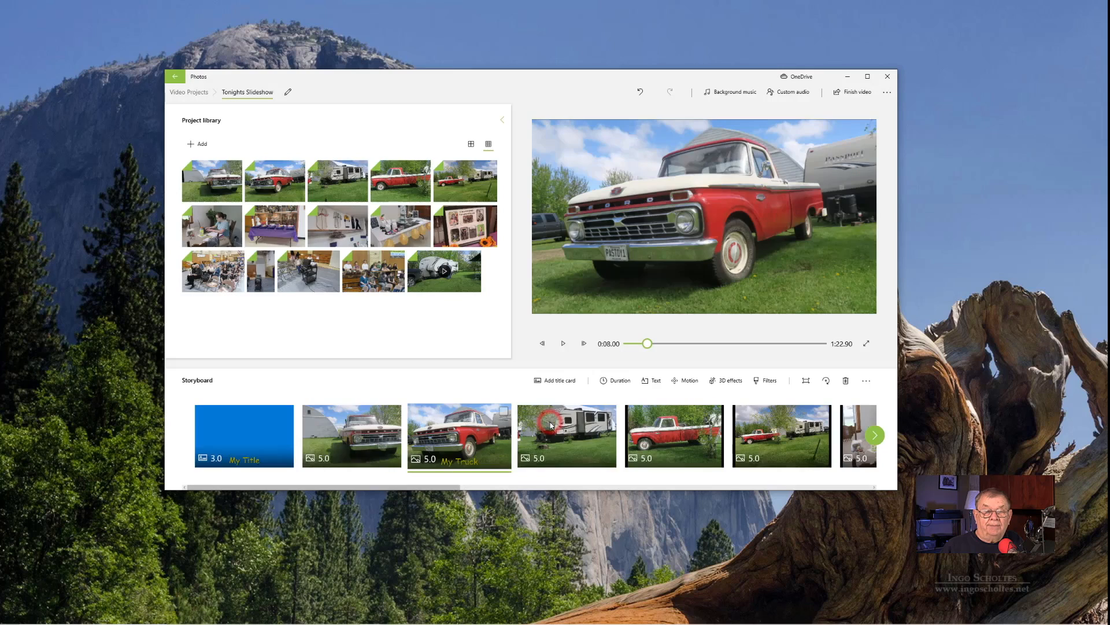
# Check the volume slider of the trailer video clip at the end of the storyboard
pyautogui.moveTo(441, 486); pyautogui.dragTo(853, 487)
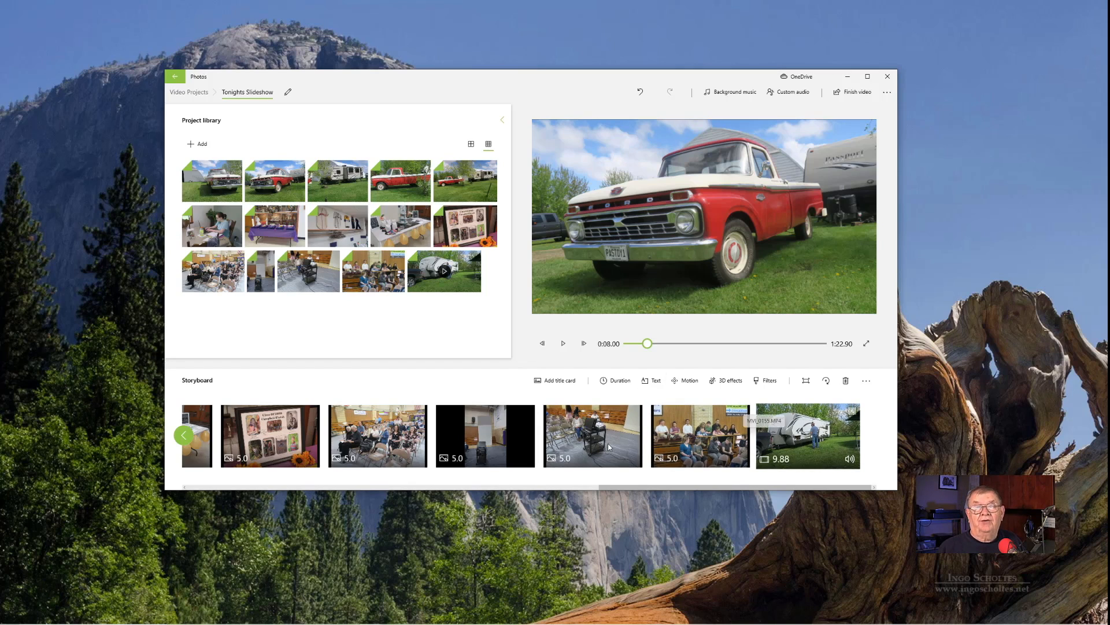
pyautogui.click(851, 460)
pyautogui.moveTo(850, 415)
pyautogui.mouseDown()
pyautogui.moveTo(858, 457)
pyautogui.moveTo(858, 408)
pyautogui.mouseUp()
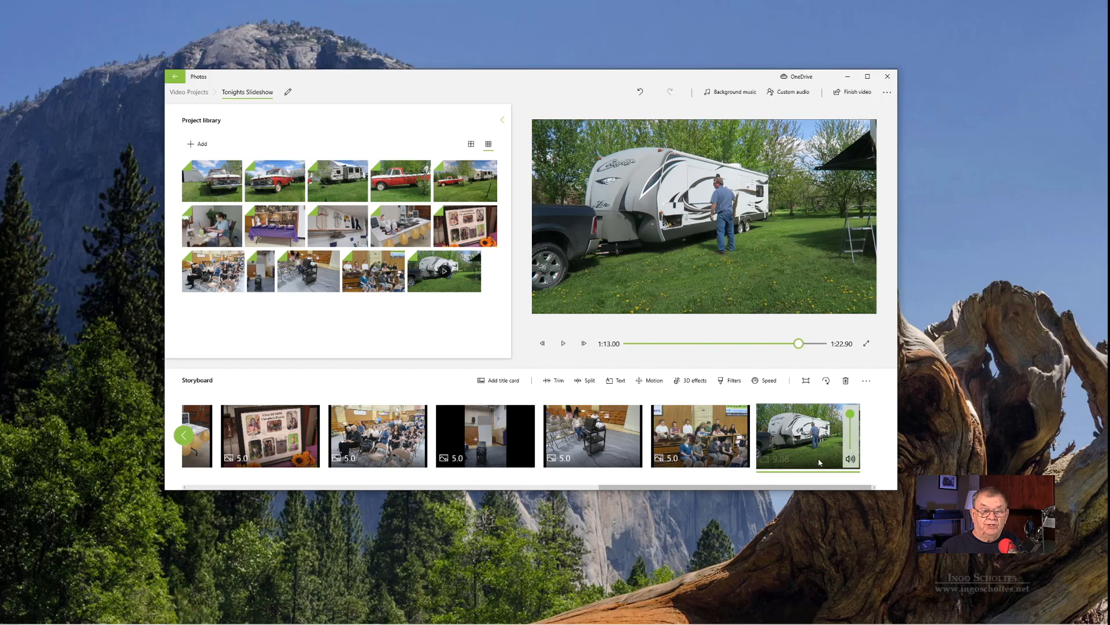
# Browse for a custom audio file in the Slideshow Media folder, and cancel without adding any audio
pyautogui.click(789, 93)
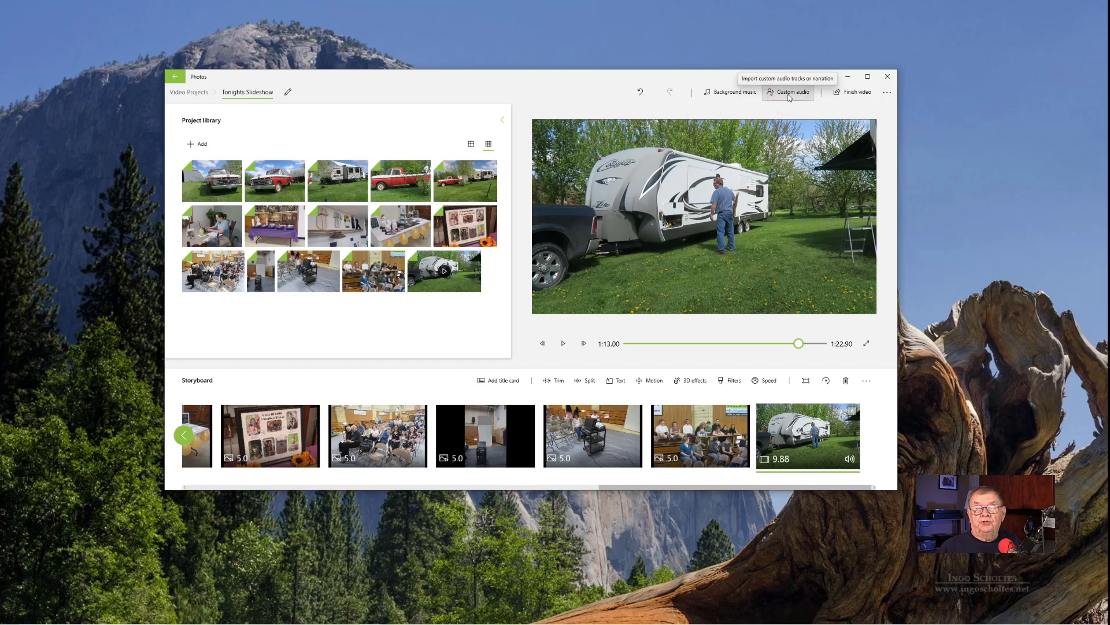
pyautogui.click(769, 96)
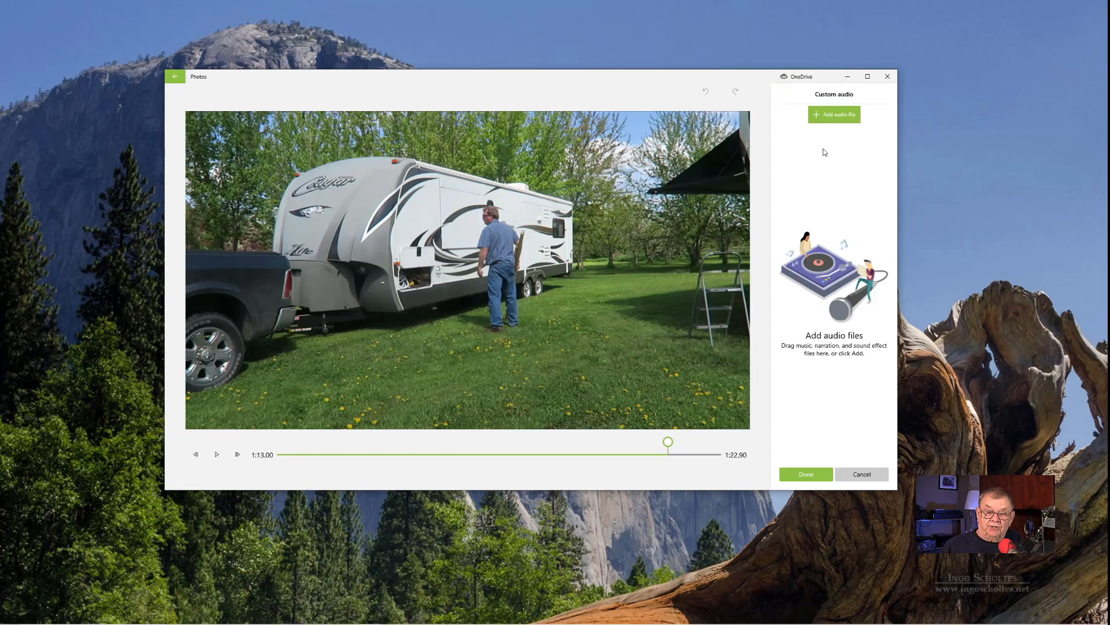
pyautogui.click(829, 118)
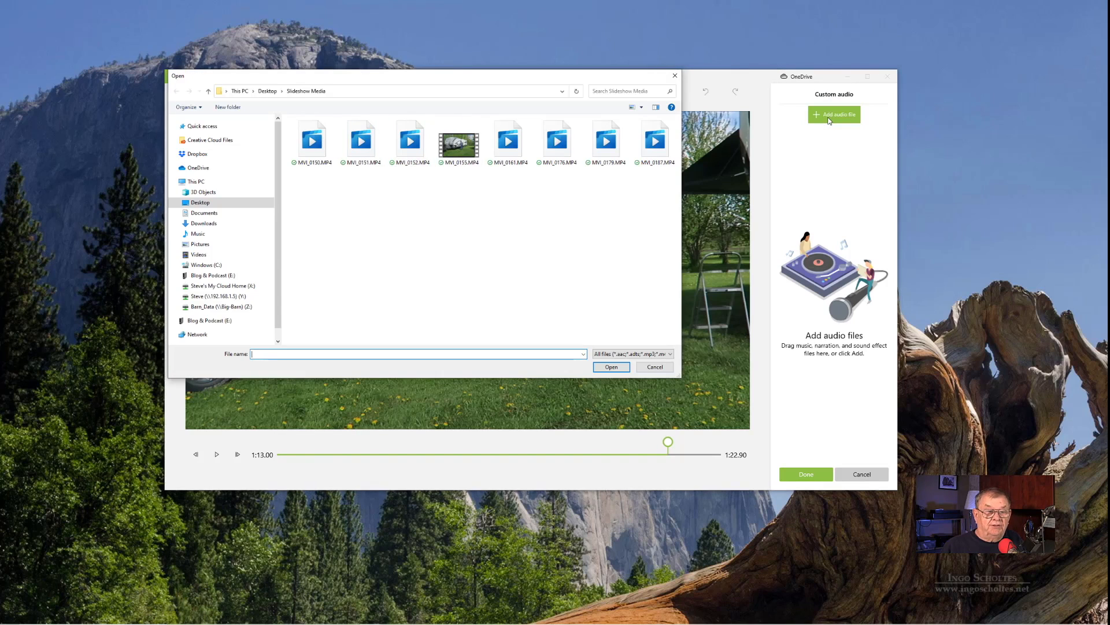
pyautogui.click(654, 367)
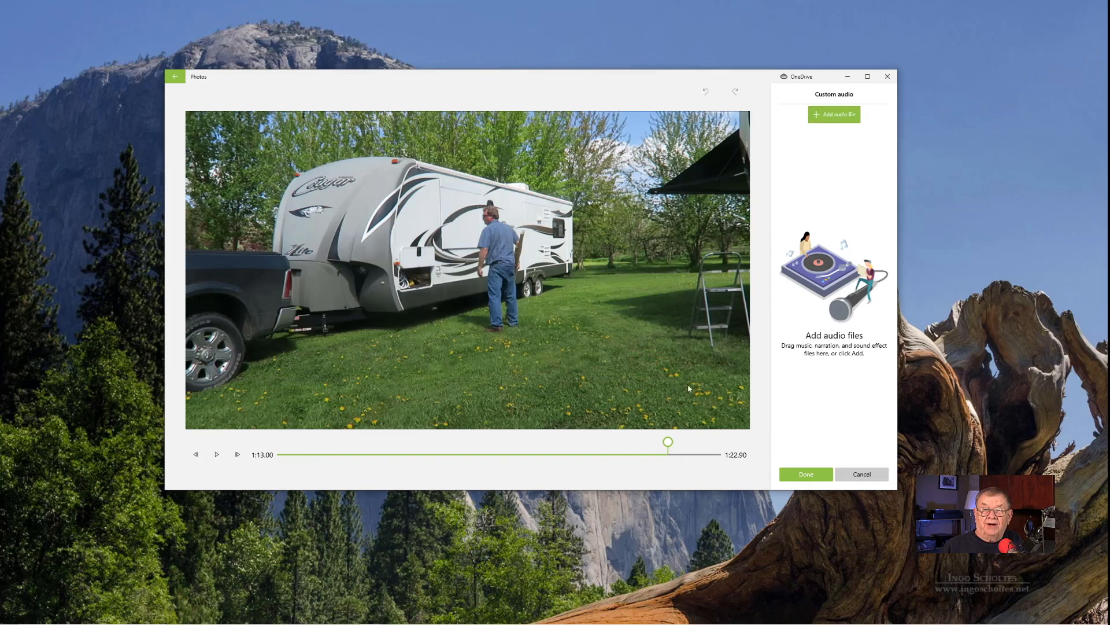
pyautogui.click(861, 474)
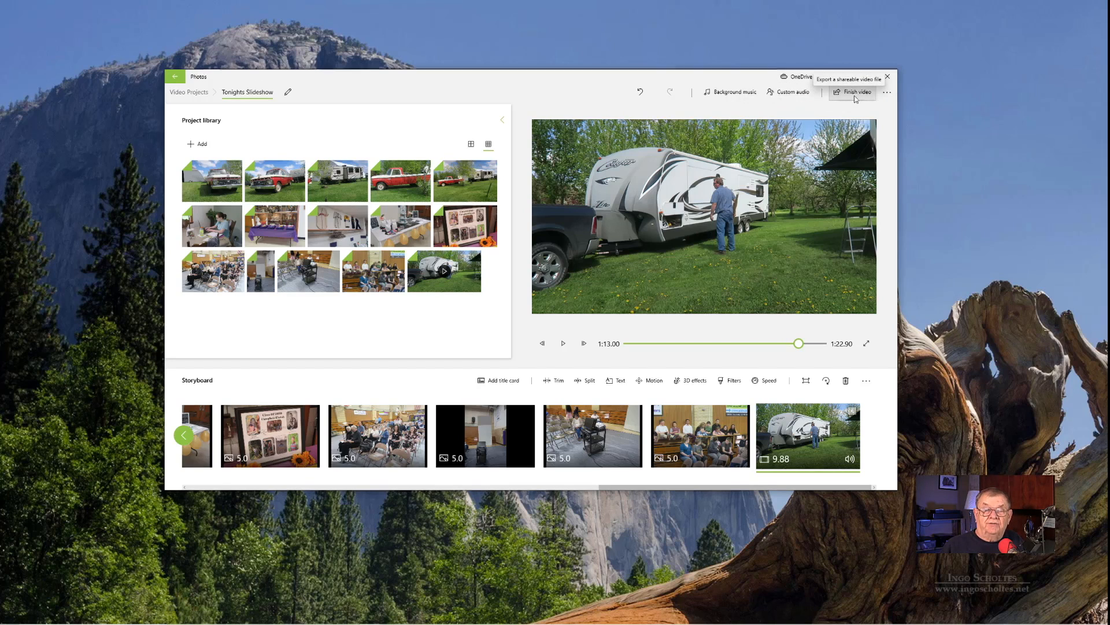
# Review the project's additional options and the source folders and OneDrive entries in the settings, and return to the project
pyautogui.click(886, 92)
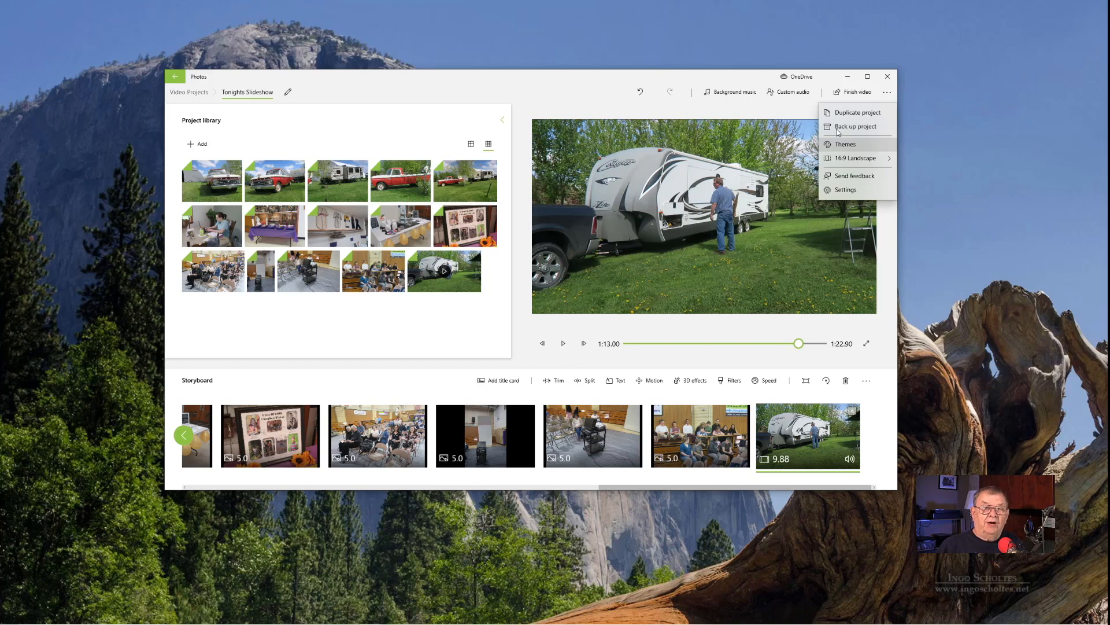
pyautogui.press('Down')
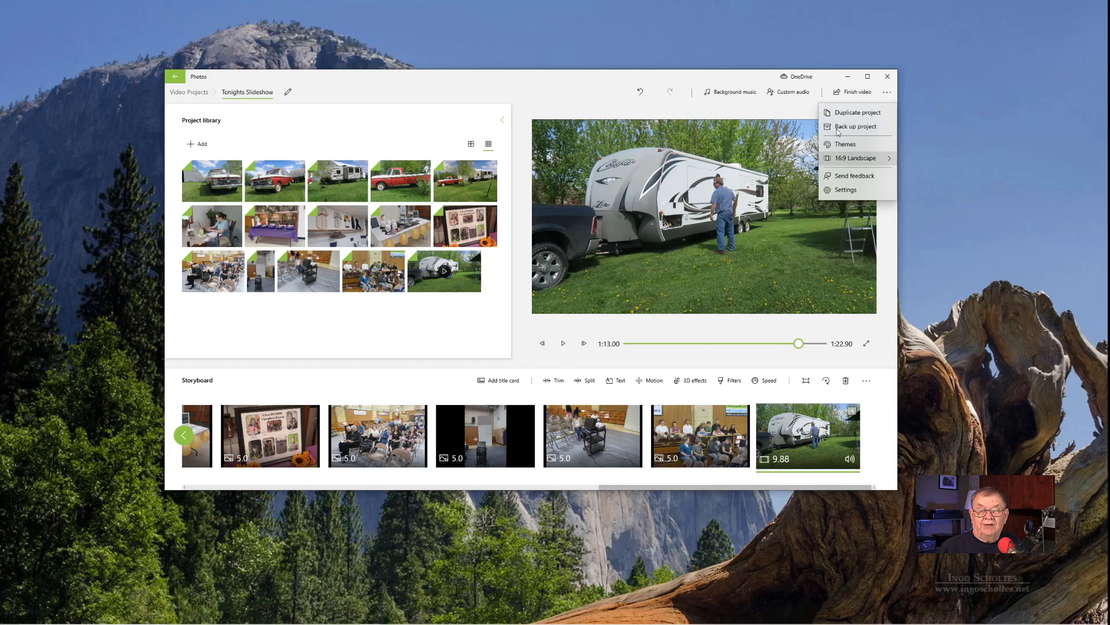
pyautogui.press('Right')
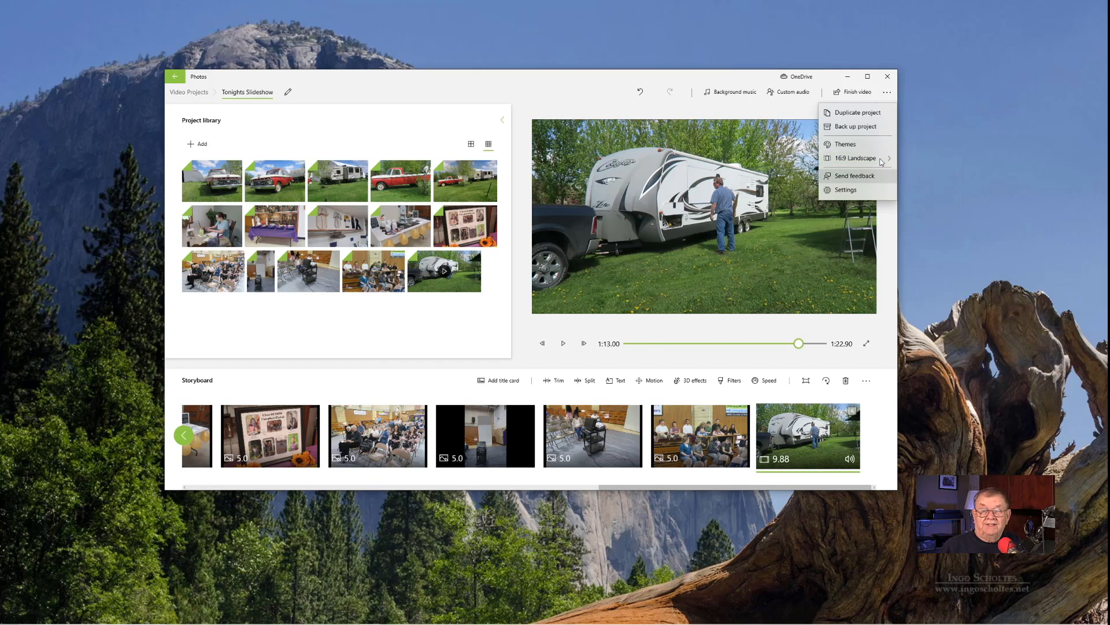
pyautogui.click(850, 189)
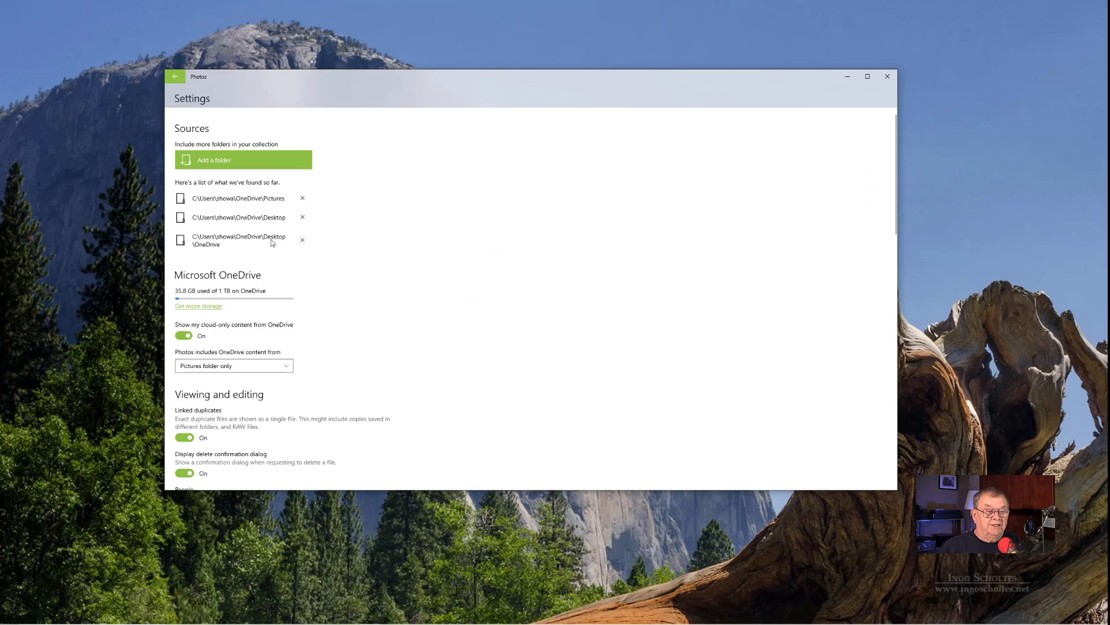
pyautogui.scroll(-5, 237, 242)
pyautogui.scroll(5, 237, 243)
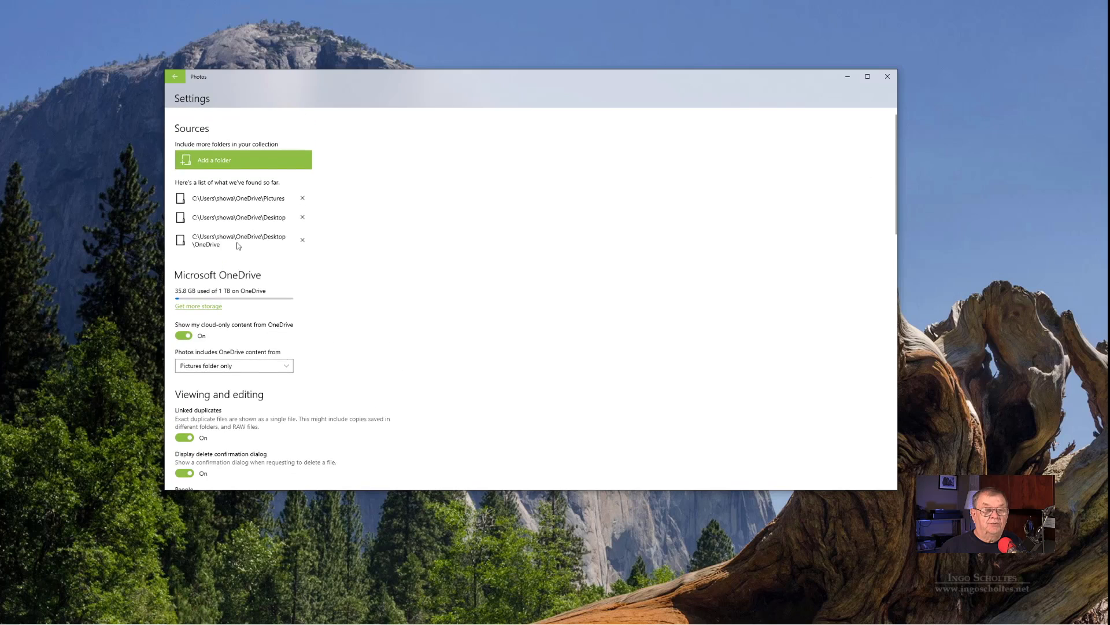
pyautogui.click(176, 78)
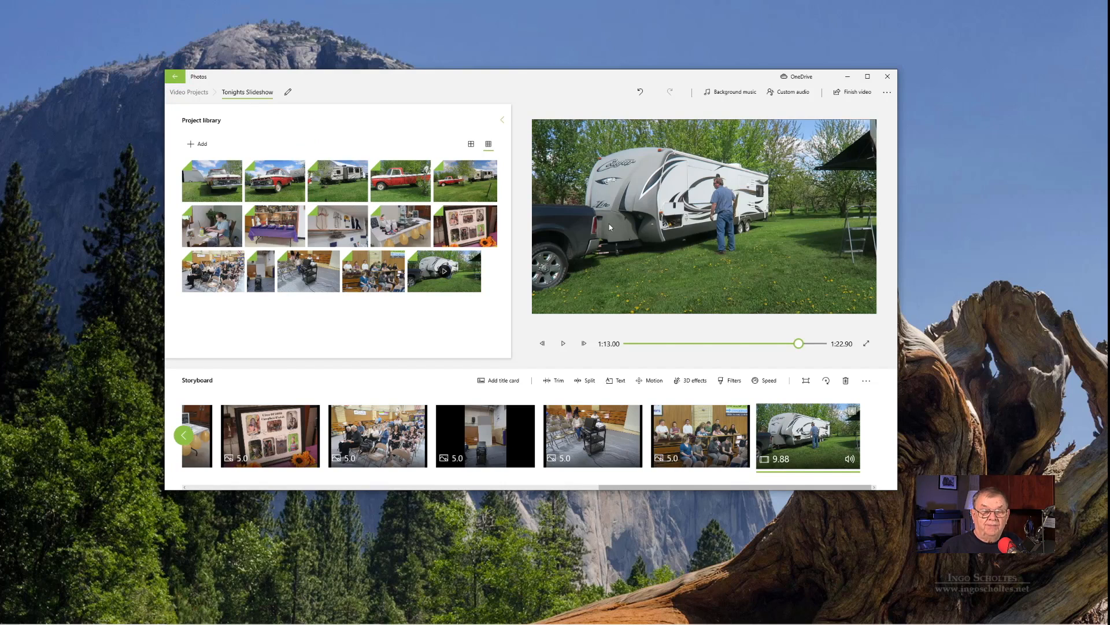
# Export the video in High 1080p quality as "Tonights Slideshow.mp4" to the Z: drive, watch part of it and close the playback window
pyautogui.click(848, 96)
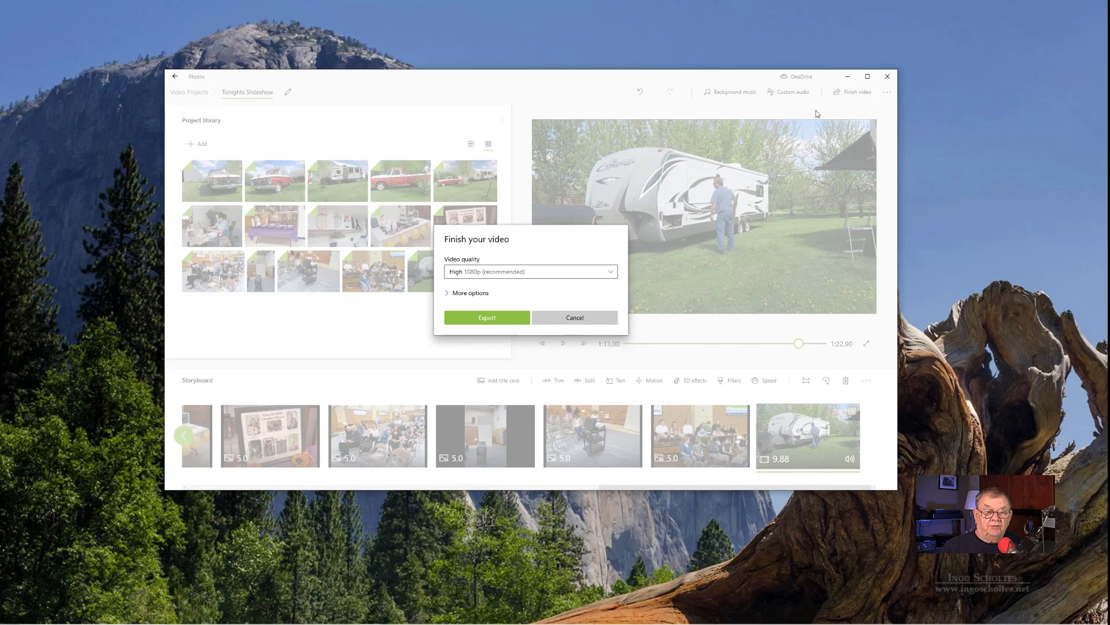
pyautogui.click(452, 295)
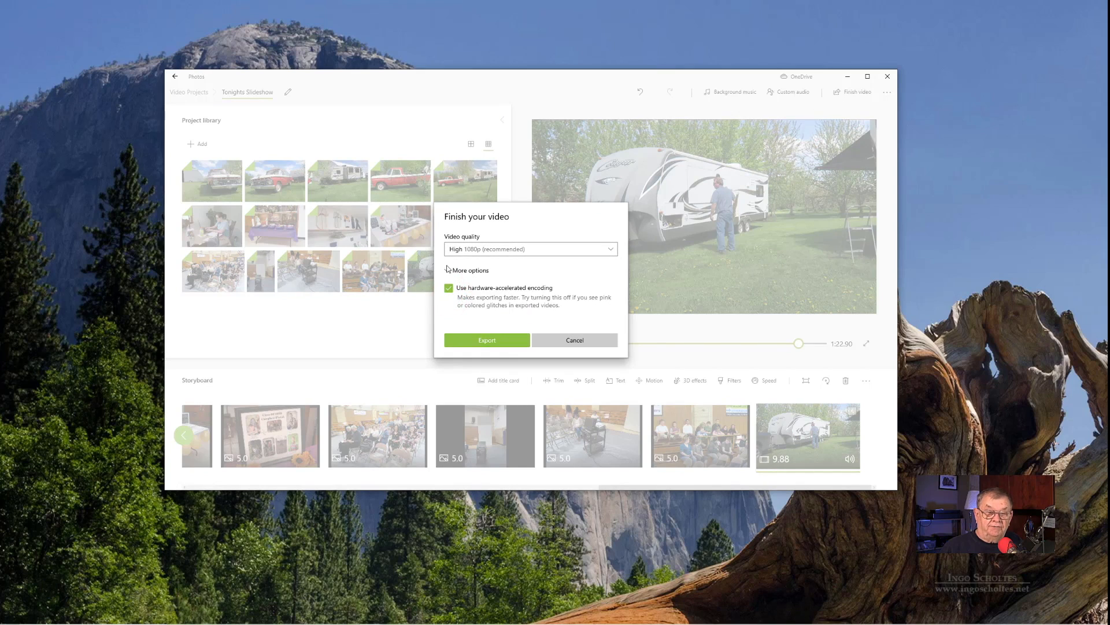
pyautogui.click(448, 269)
pyautogui.click(612, 271)
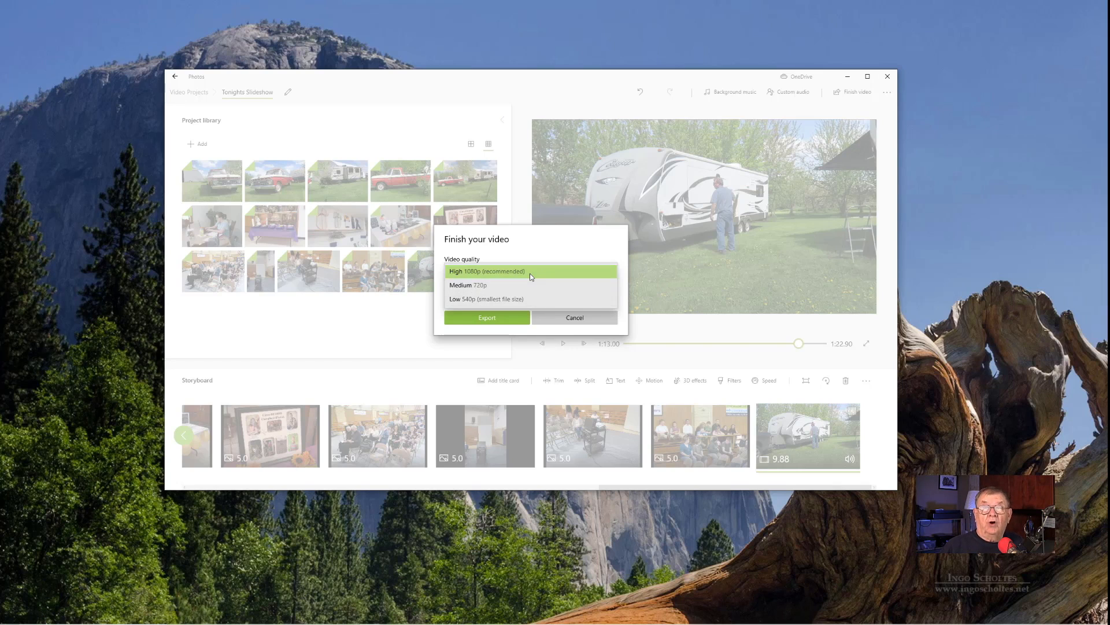
pyautogui.click(530, 272)
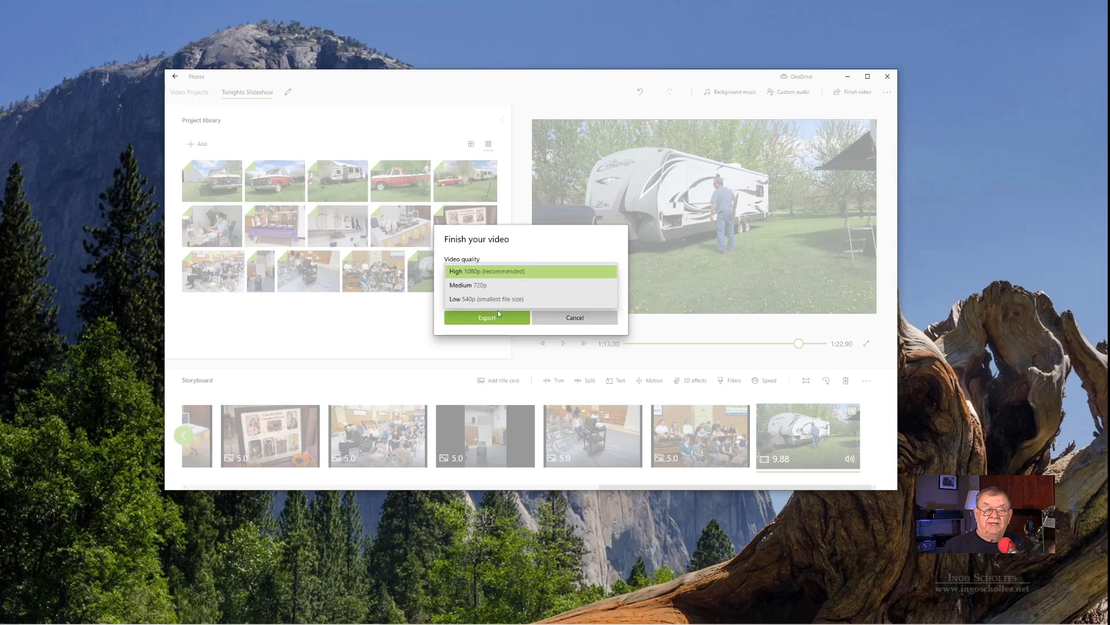
pyautogui.click(490, 319)
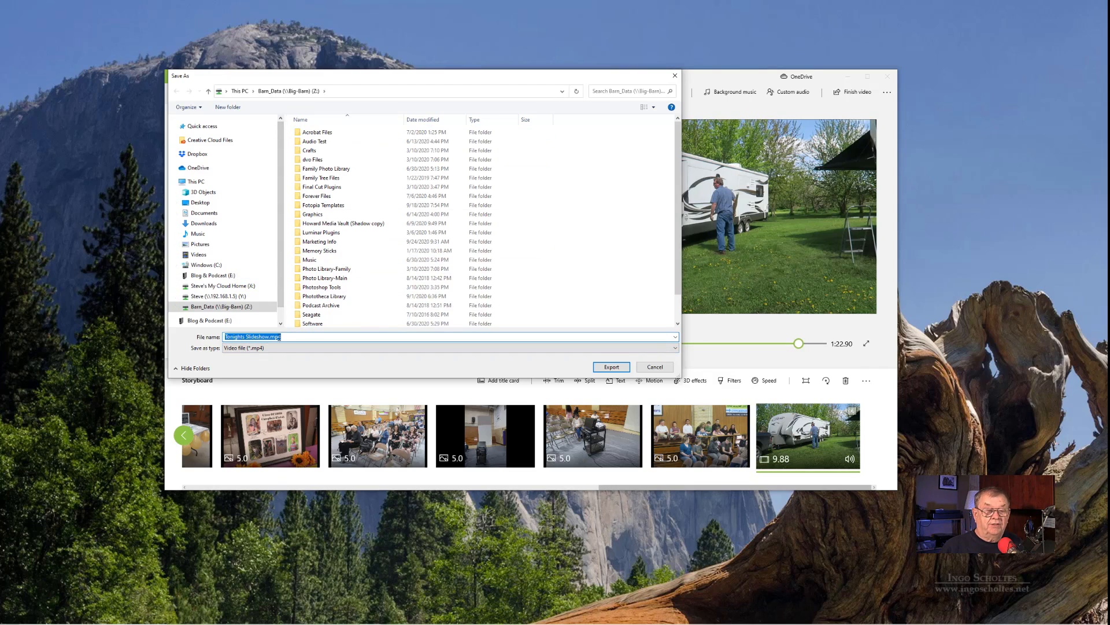
pyautogui.click(612, 367)
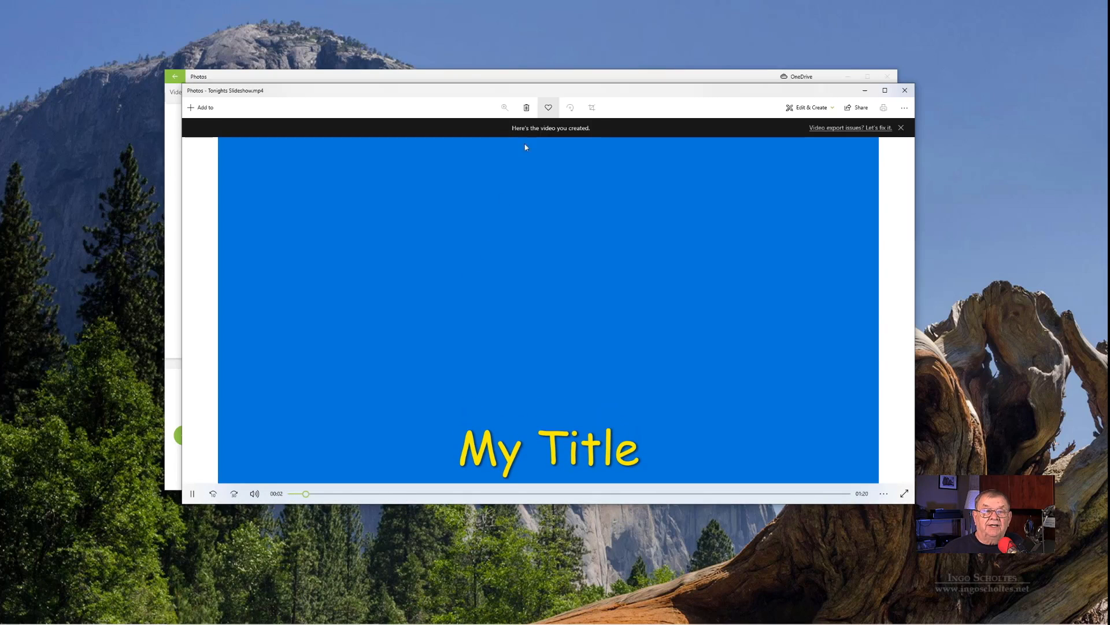
pyautogui.moveTo(545, 91); pyautogui.dragTo(550, 56)
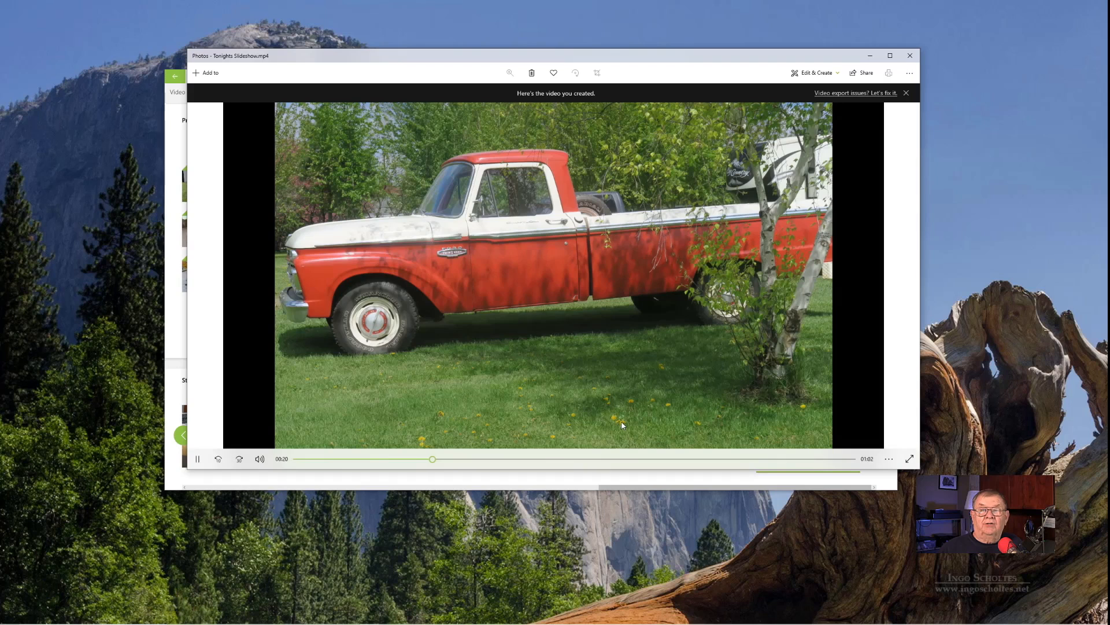
pyautogui.click(911, 56)
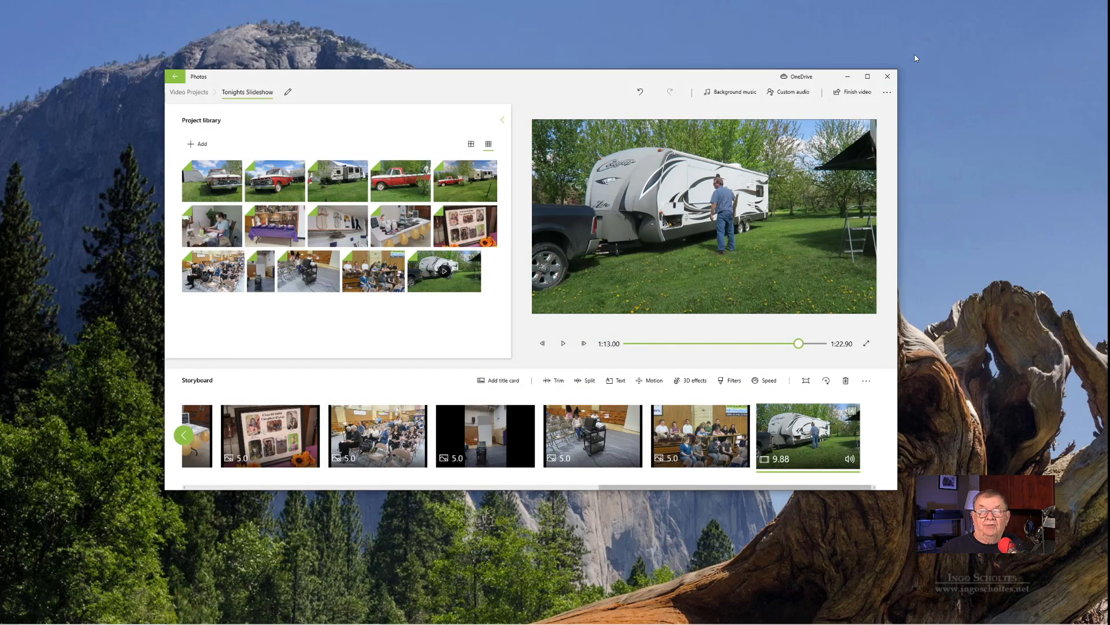
# Back up the project with all its media as "Tonights Slideshow.vpb" on the Z: drive
pyautogui.click(891, 94)
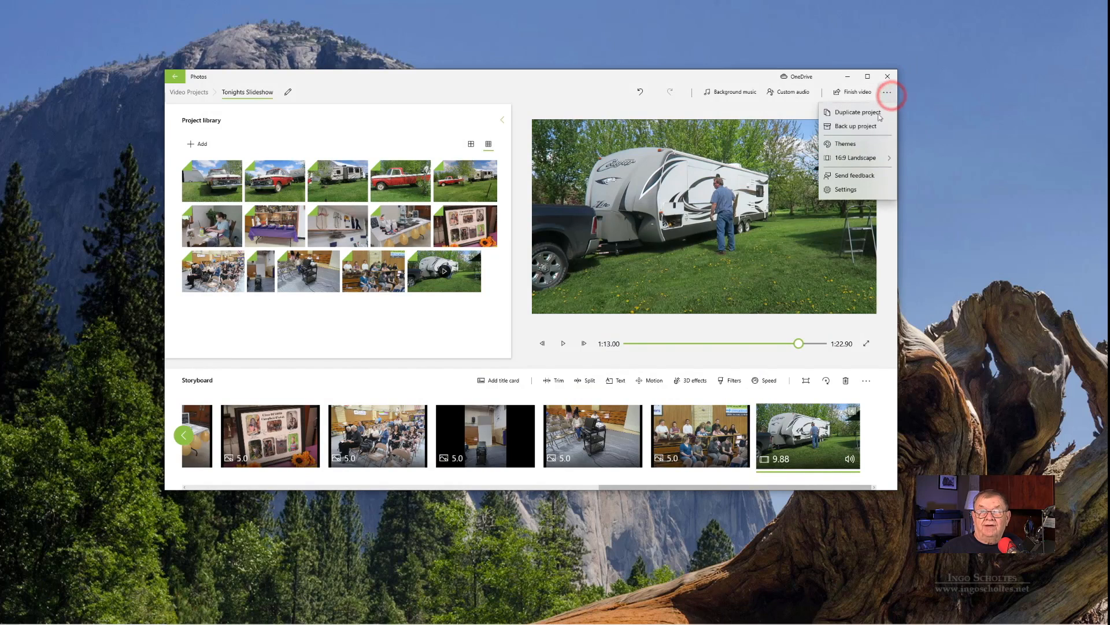
pyautogui.click(864, 127)
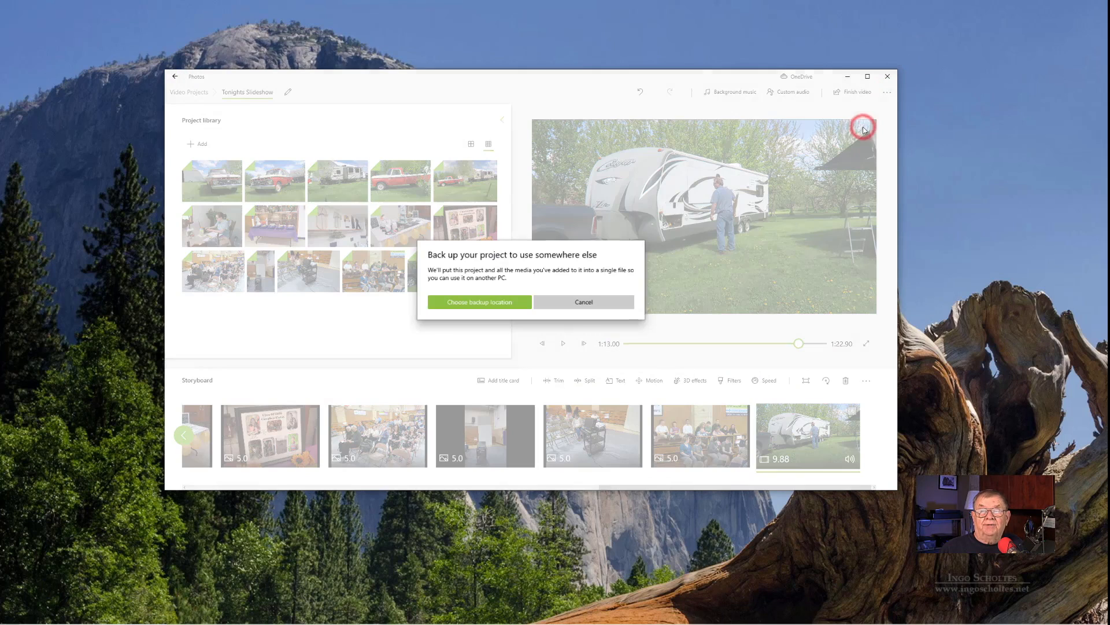
pyautogui.click(479, 302)
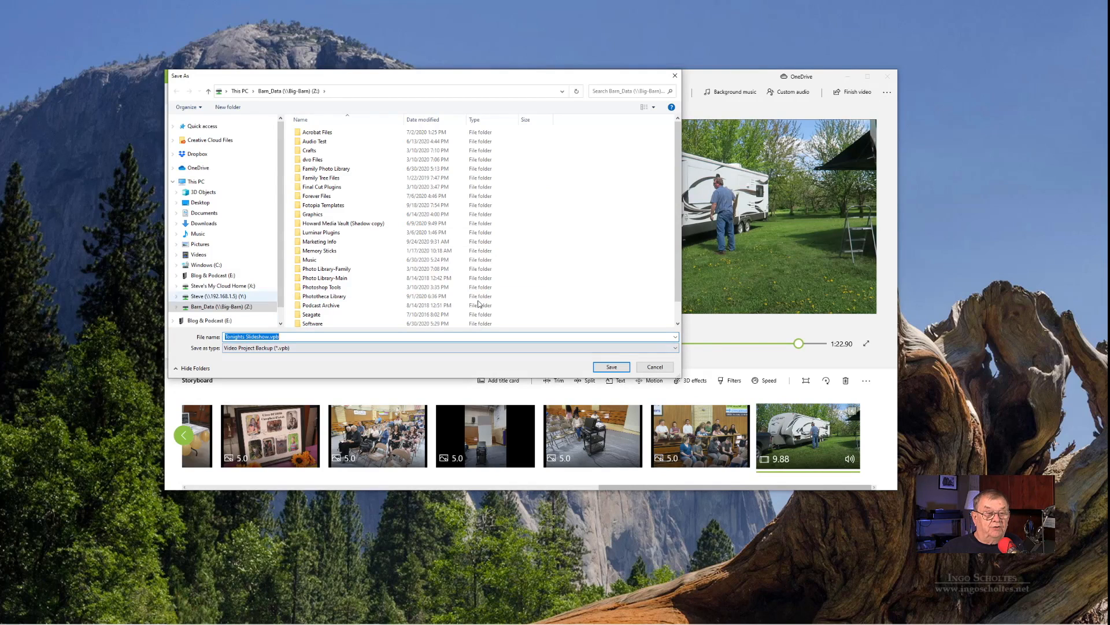
pyautogui.click(605, 366)
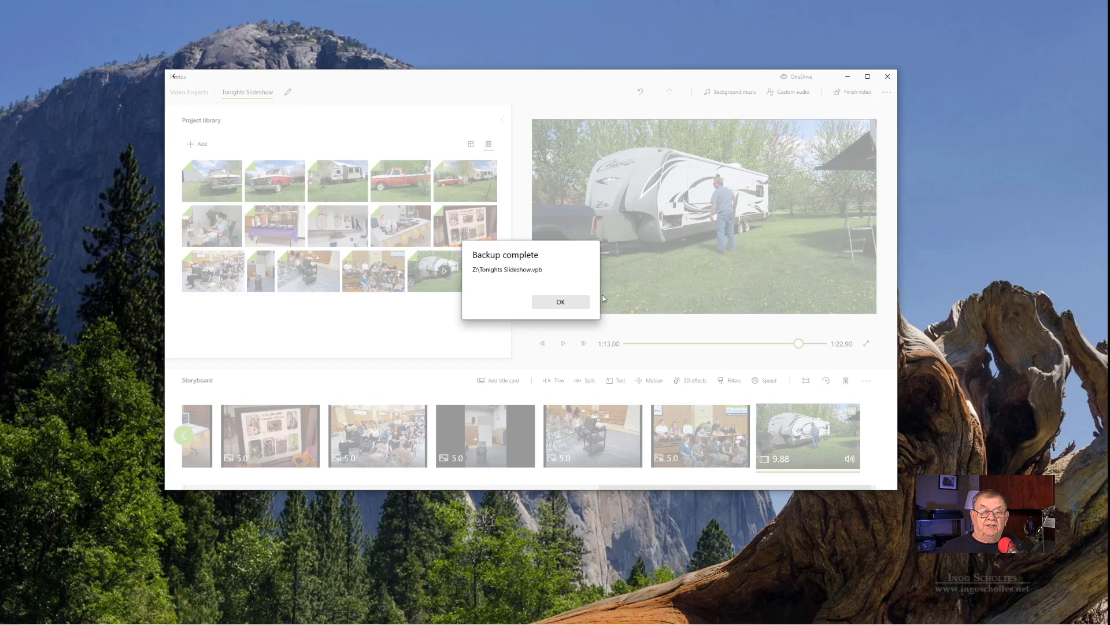
pyautogui.click(556, 300)
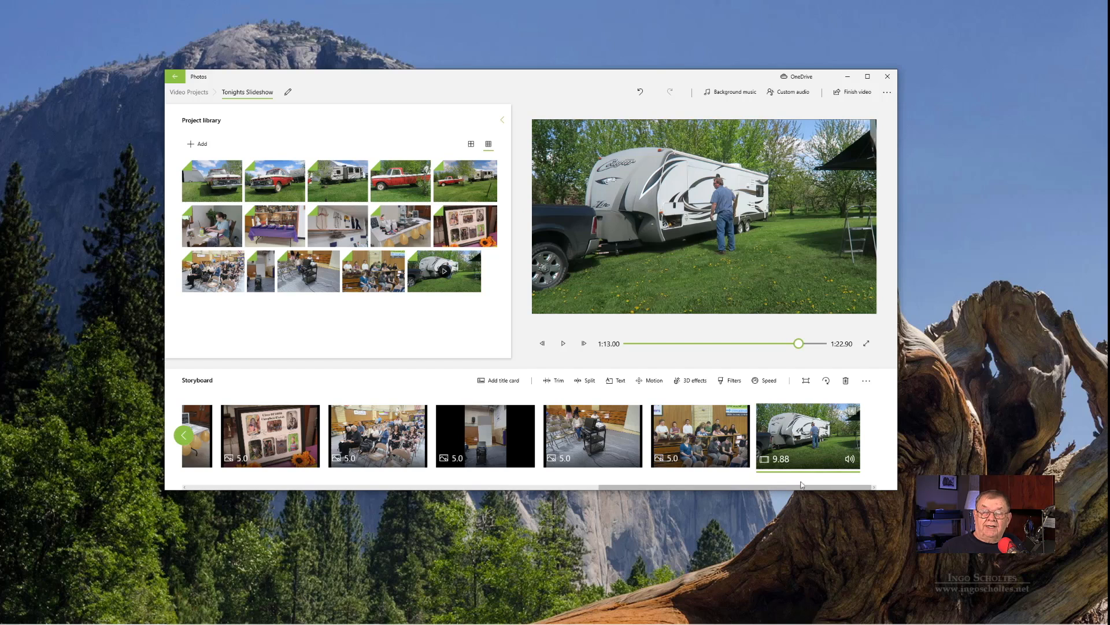
# Mute the sound of the trailer video clip at the end of the storyboard
pyautogui.click(851, 461)
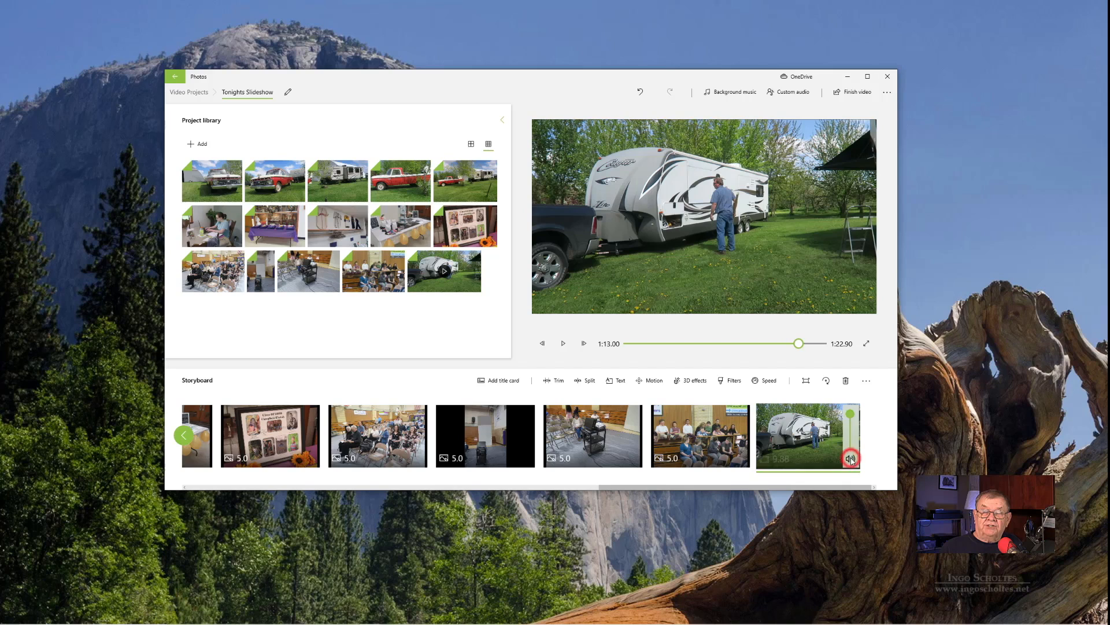
pyautogui.moveTo(850, 411); pyautogui.dragTo(852, 453)
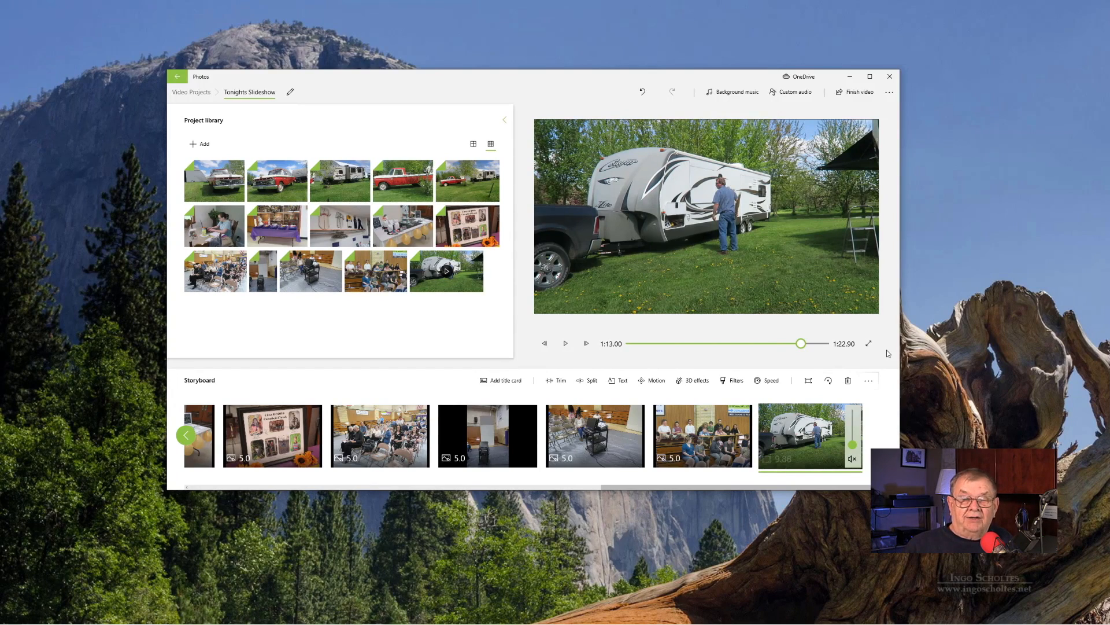
pyautogui.click(616, 487)
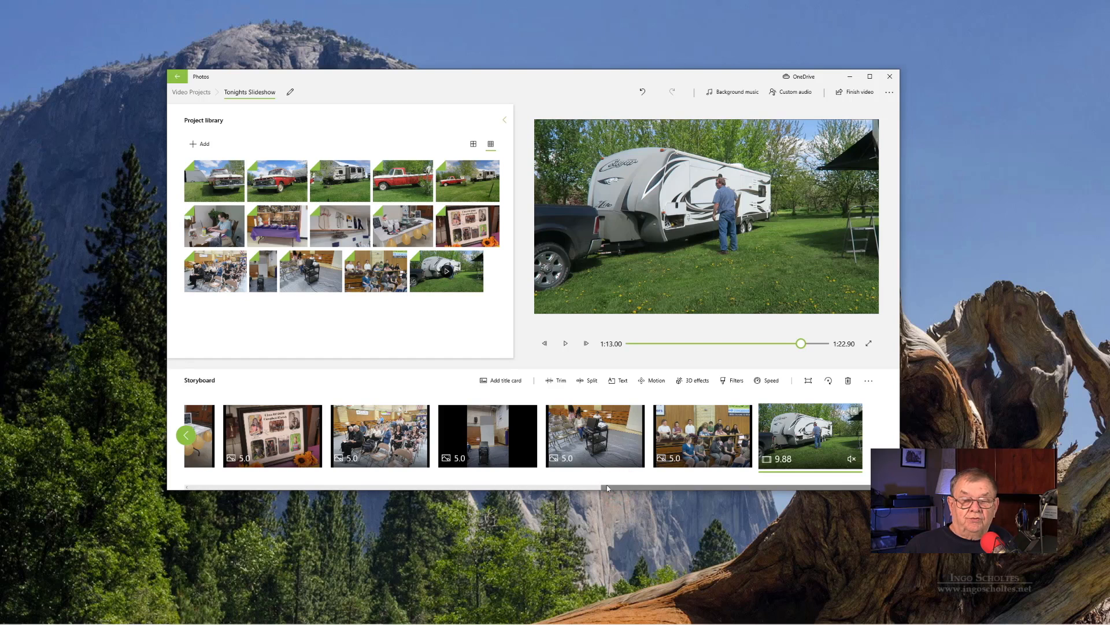
# Play the slideshow from the first truck photo after the "My Title" card at the start of the storyboard
pyautogui.moveTo(615, 488); pyautogui.dragTo(209, 458)
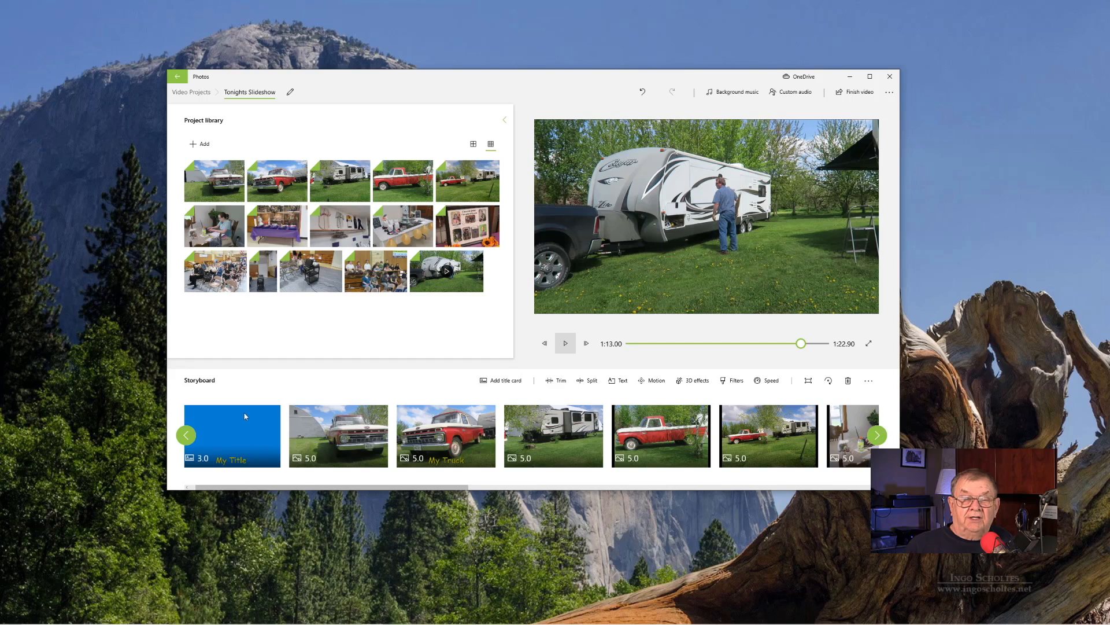
pyautogui.click(223, 402)
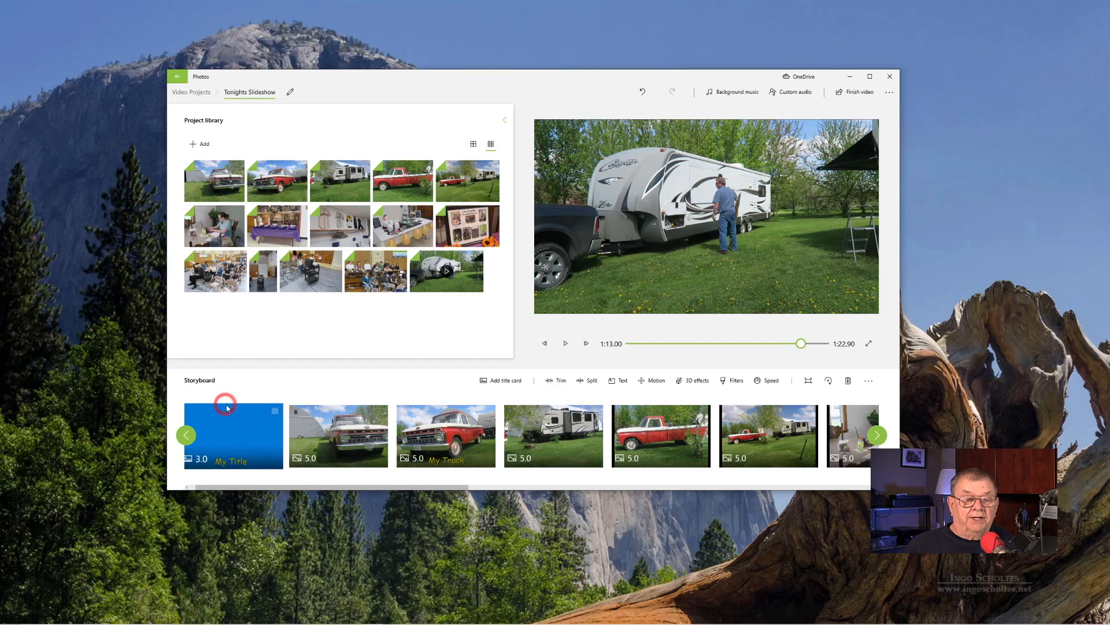
pyautogui.click(354, 427)
pyautogui.click(566, 345)
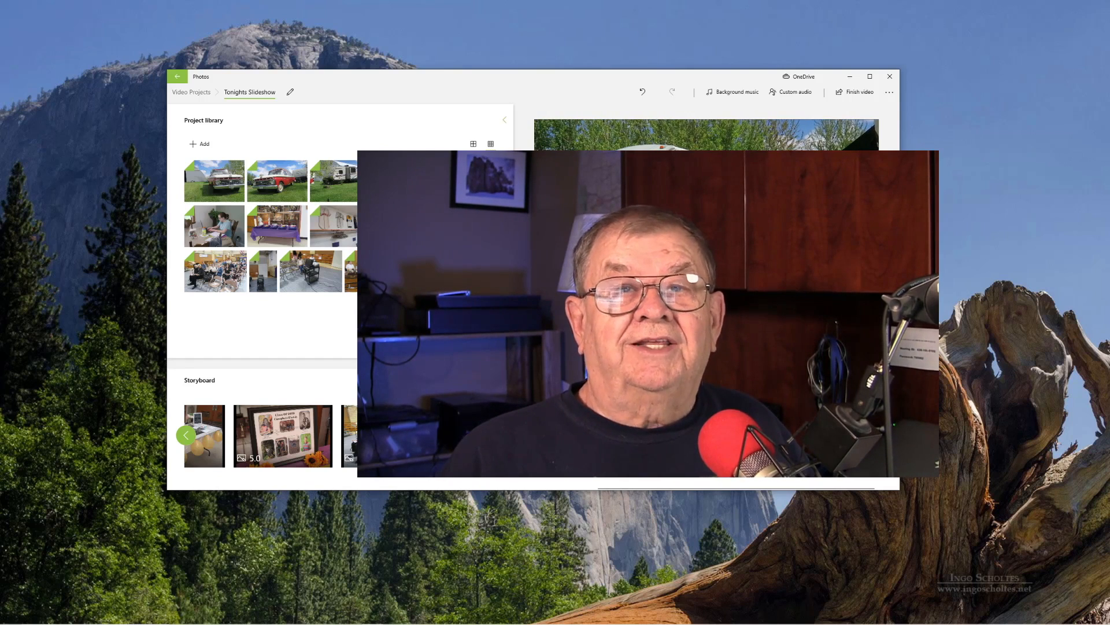
pyautogui.moveTo(496, 80); pyautogui.dragTo(540, 82)
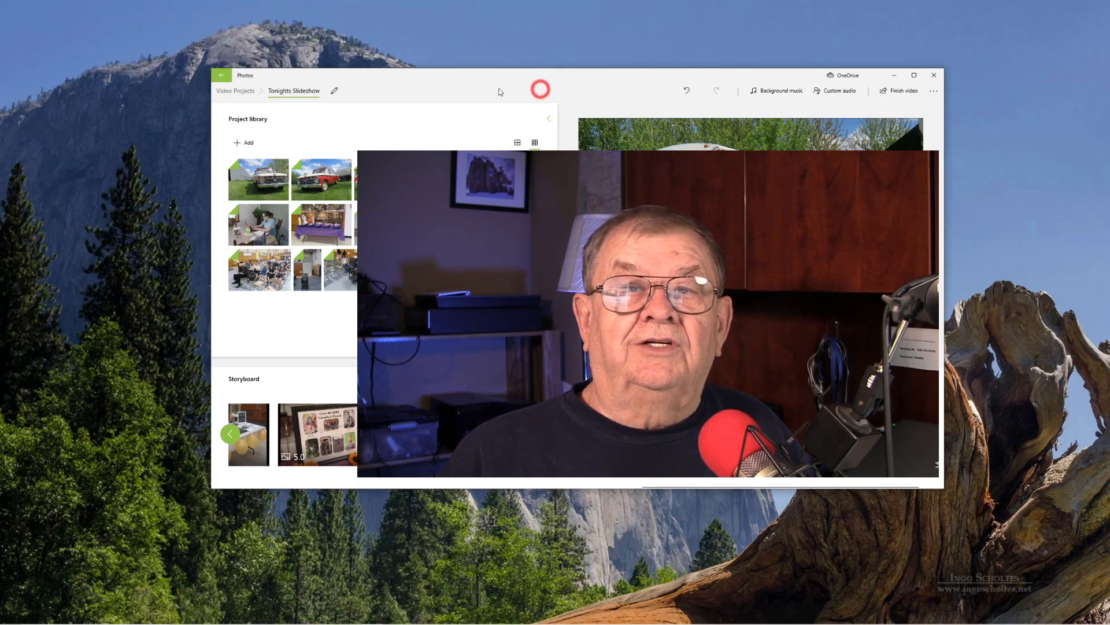
pyautogui.moveTo(584, 81); pyautogui.dragTo(539, 92)
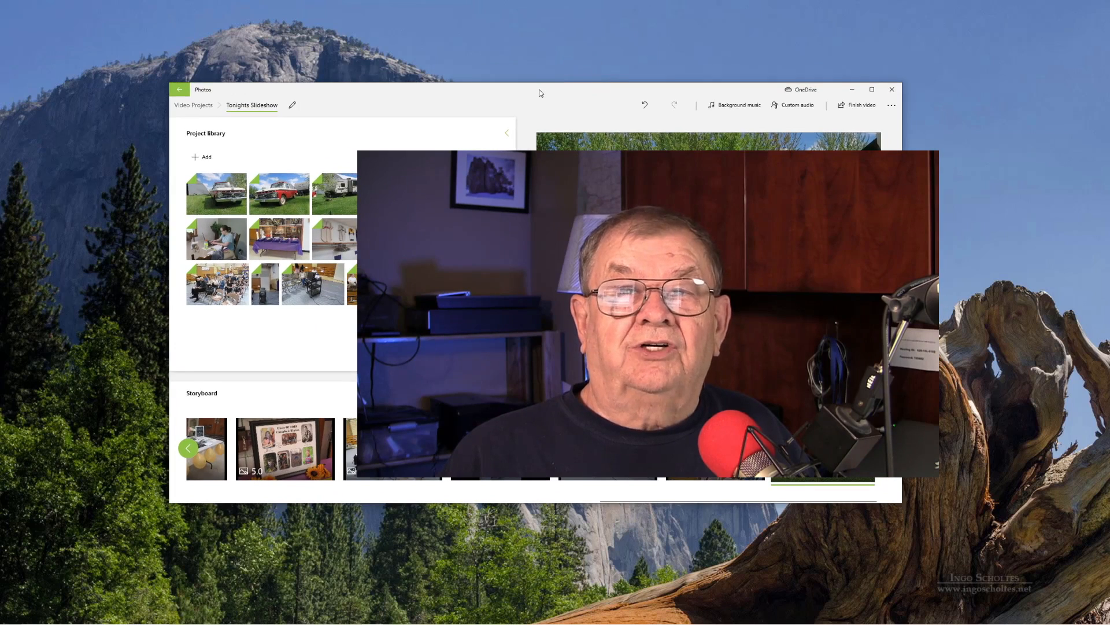
pyautogui.moveTo(565, 87); pyautogui.dragTo(576, 58)
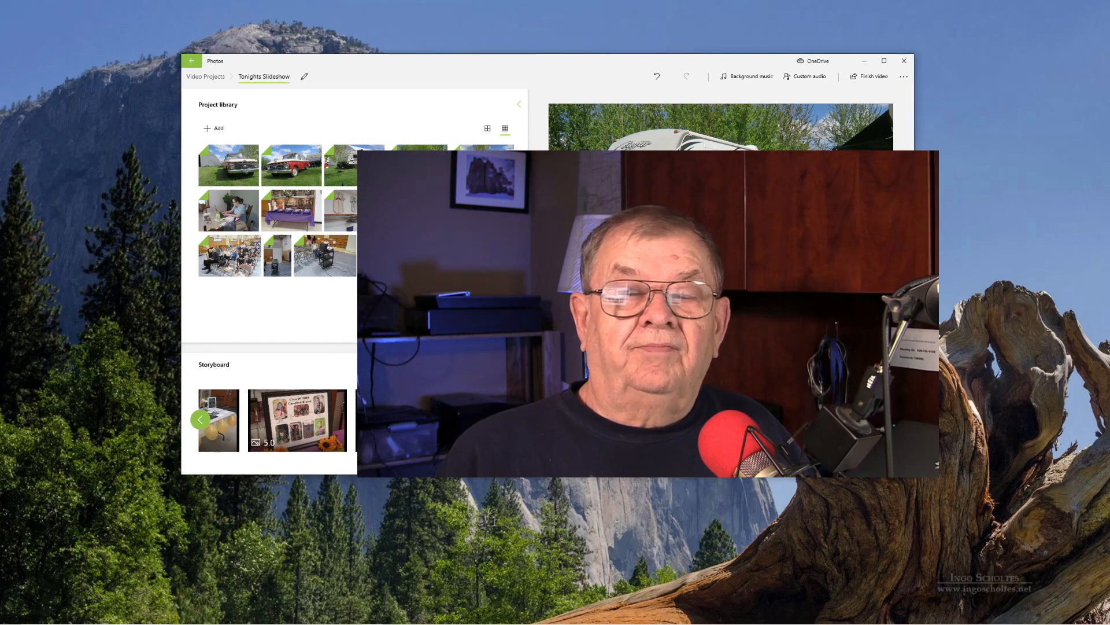